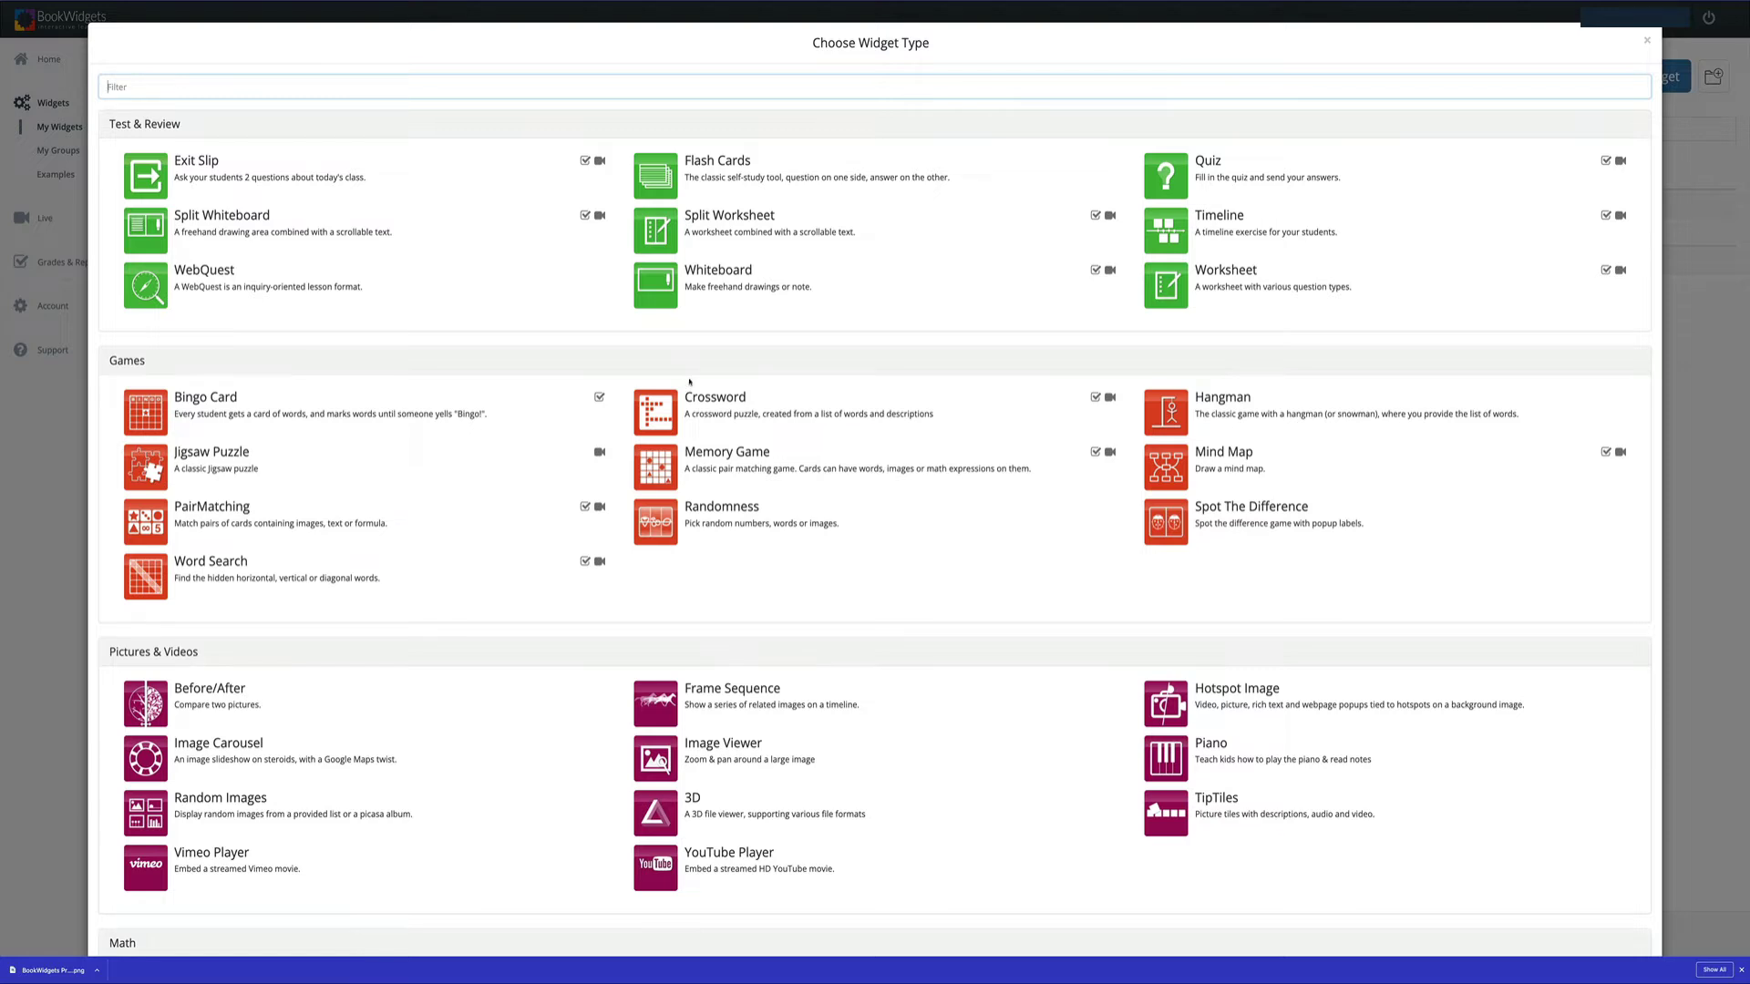
Create a Hotspot Image widget with Orchestra.jpg as its background, reviewing the image resize policy.
text(hot)
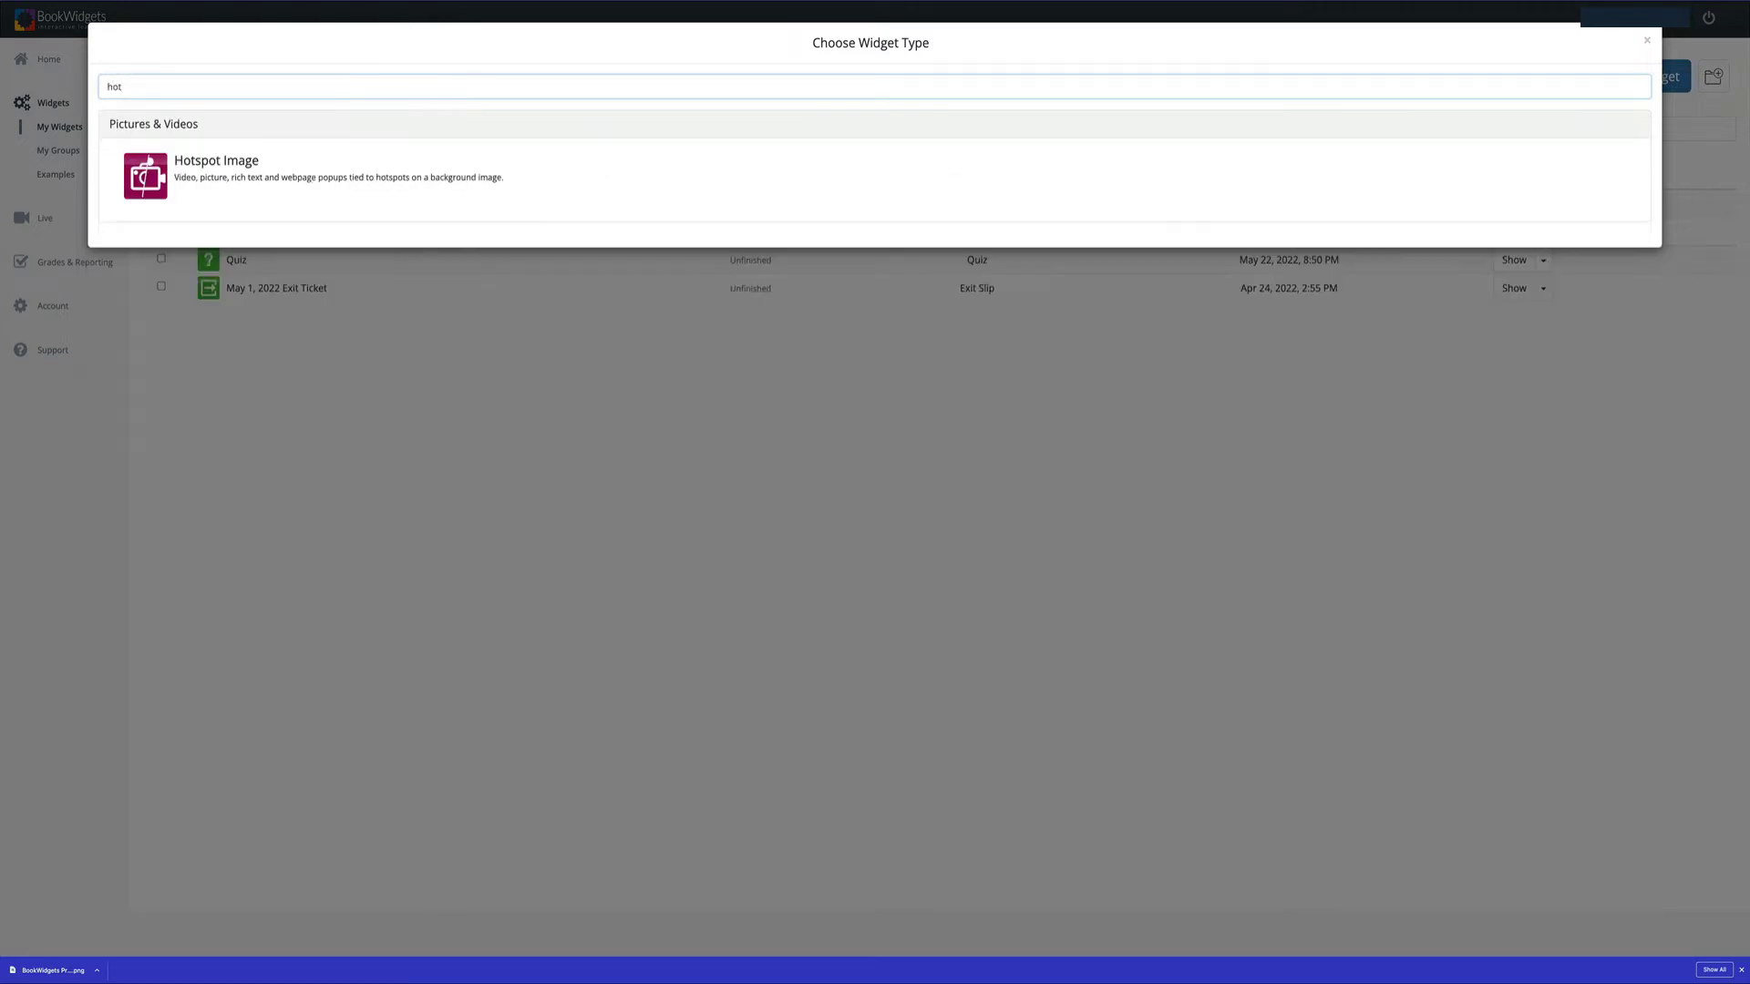
click(225, 175)
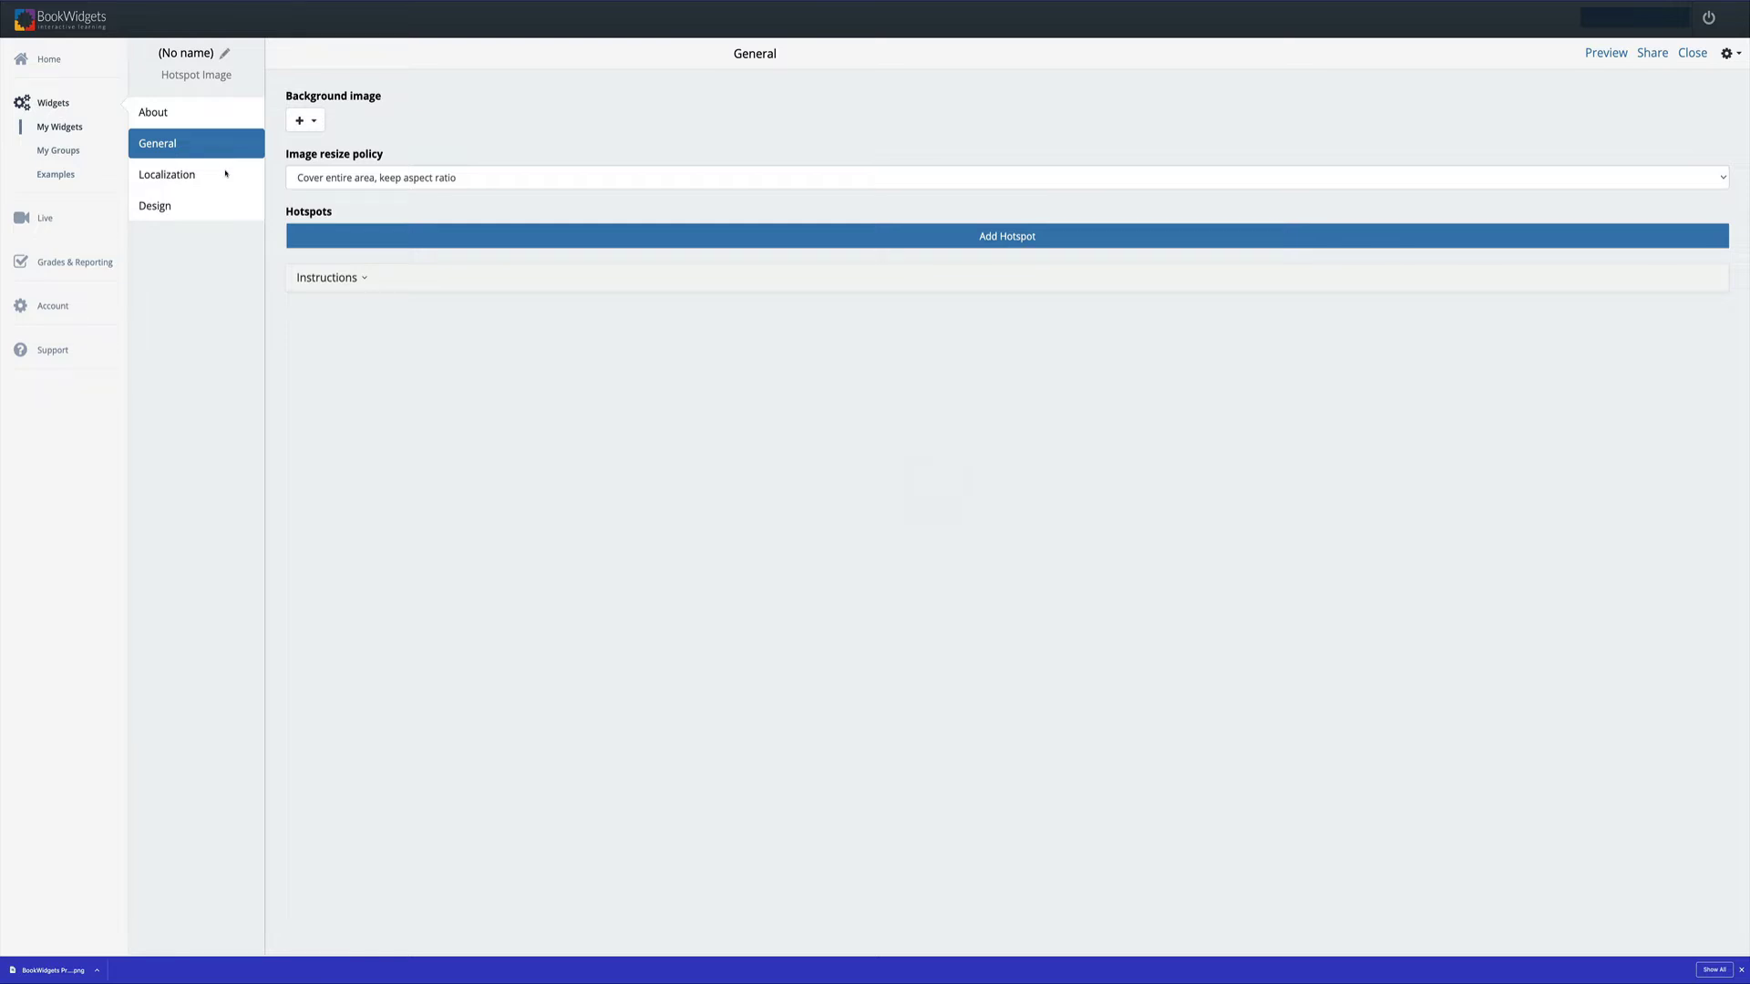
click(311, 124)
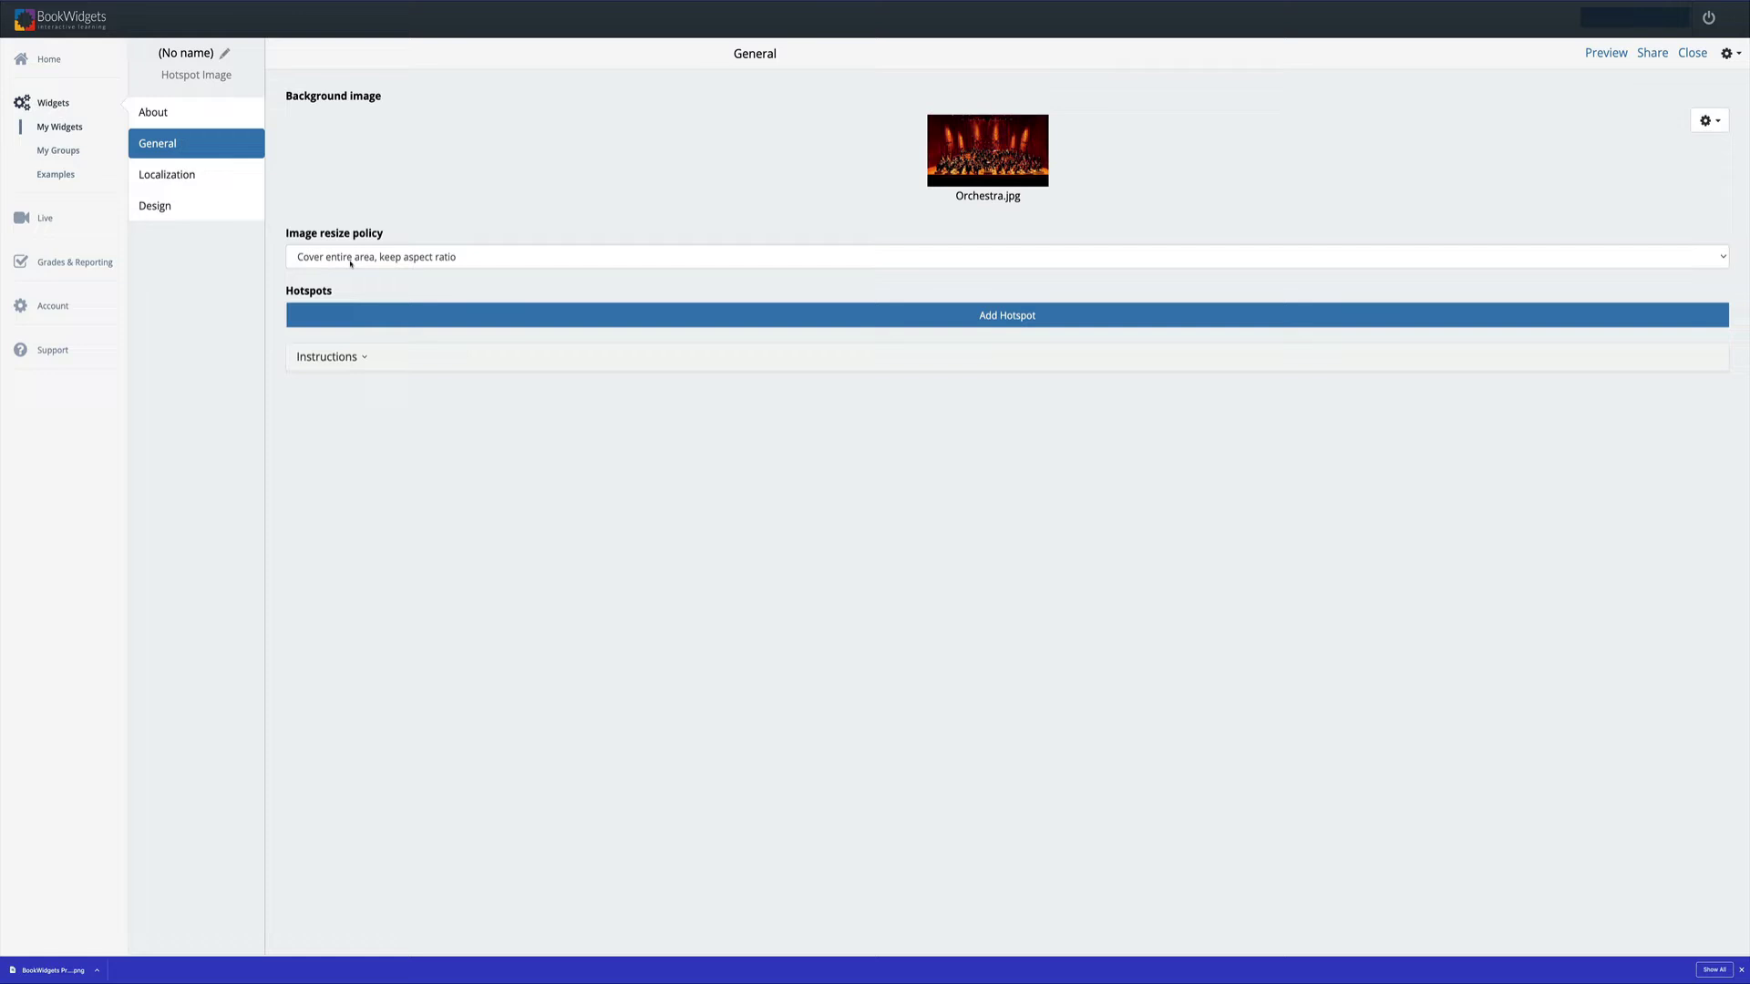
click(399, 260)
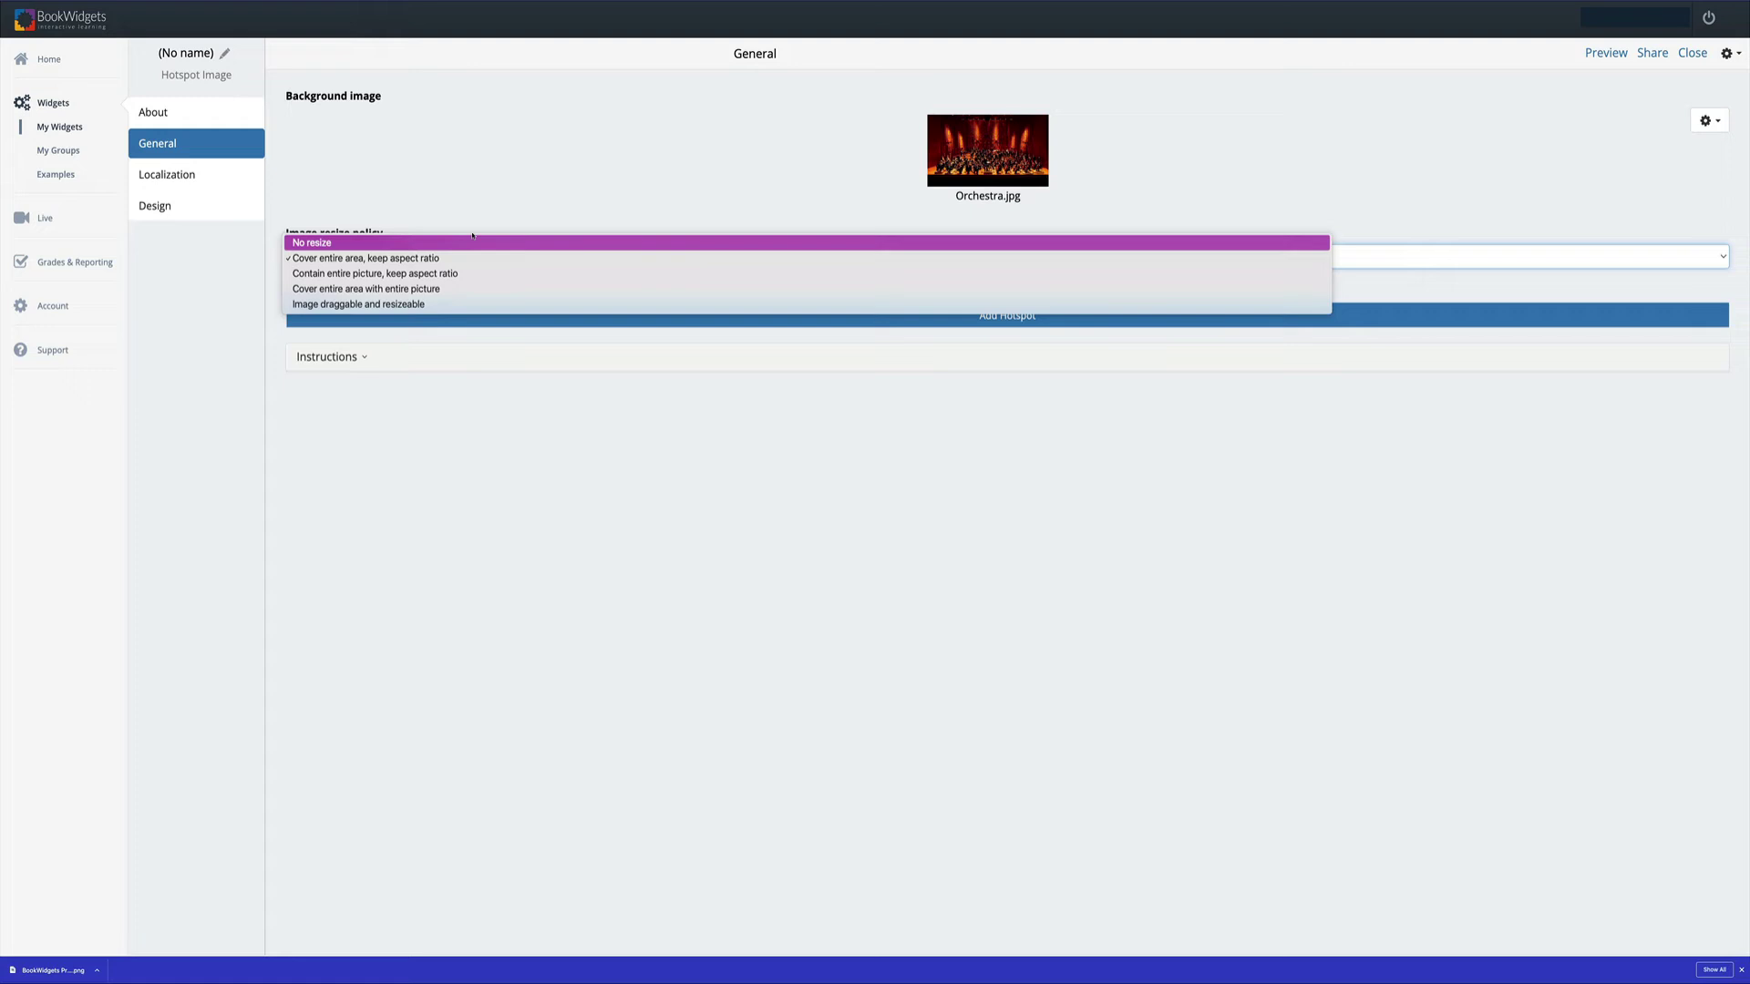
click(477, 217)
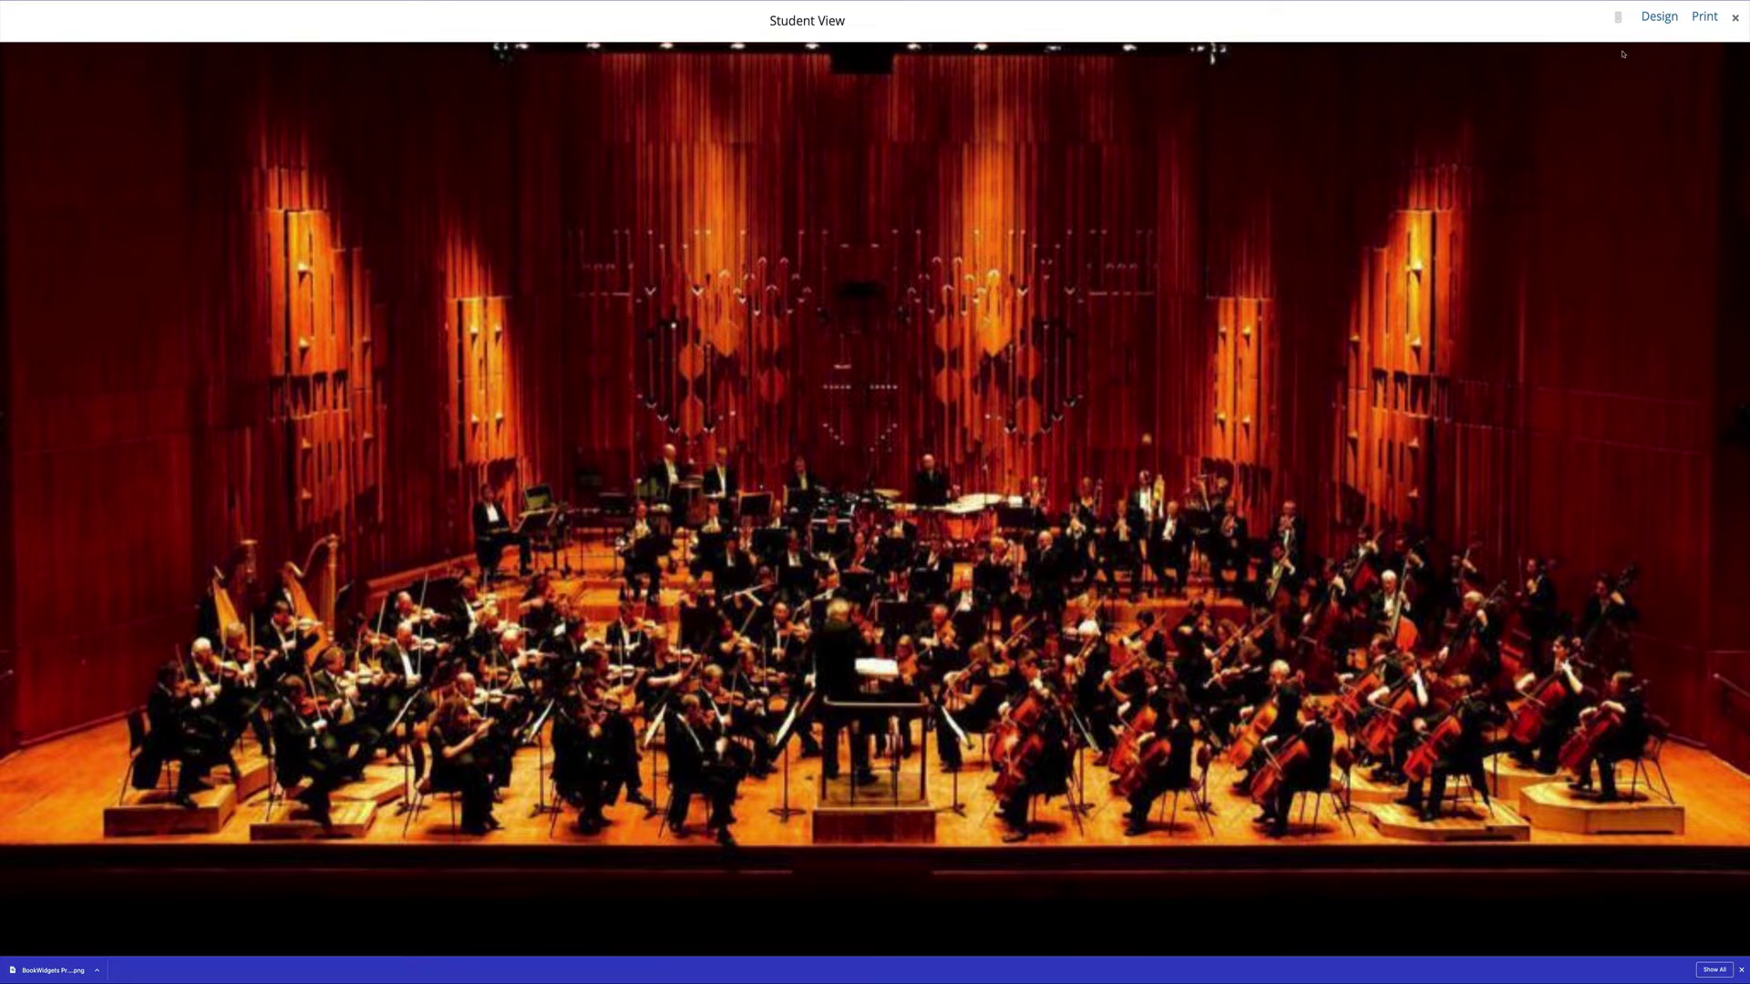
click(1735, 20)
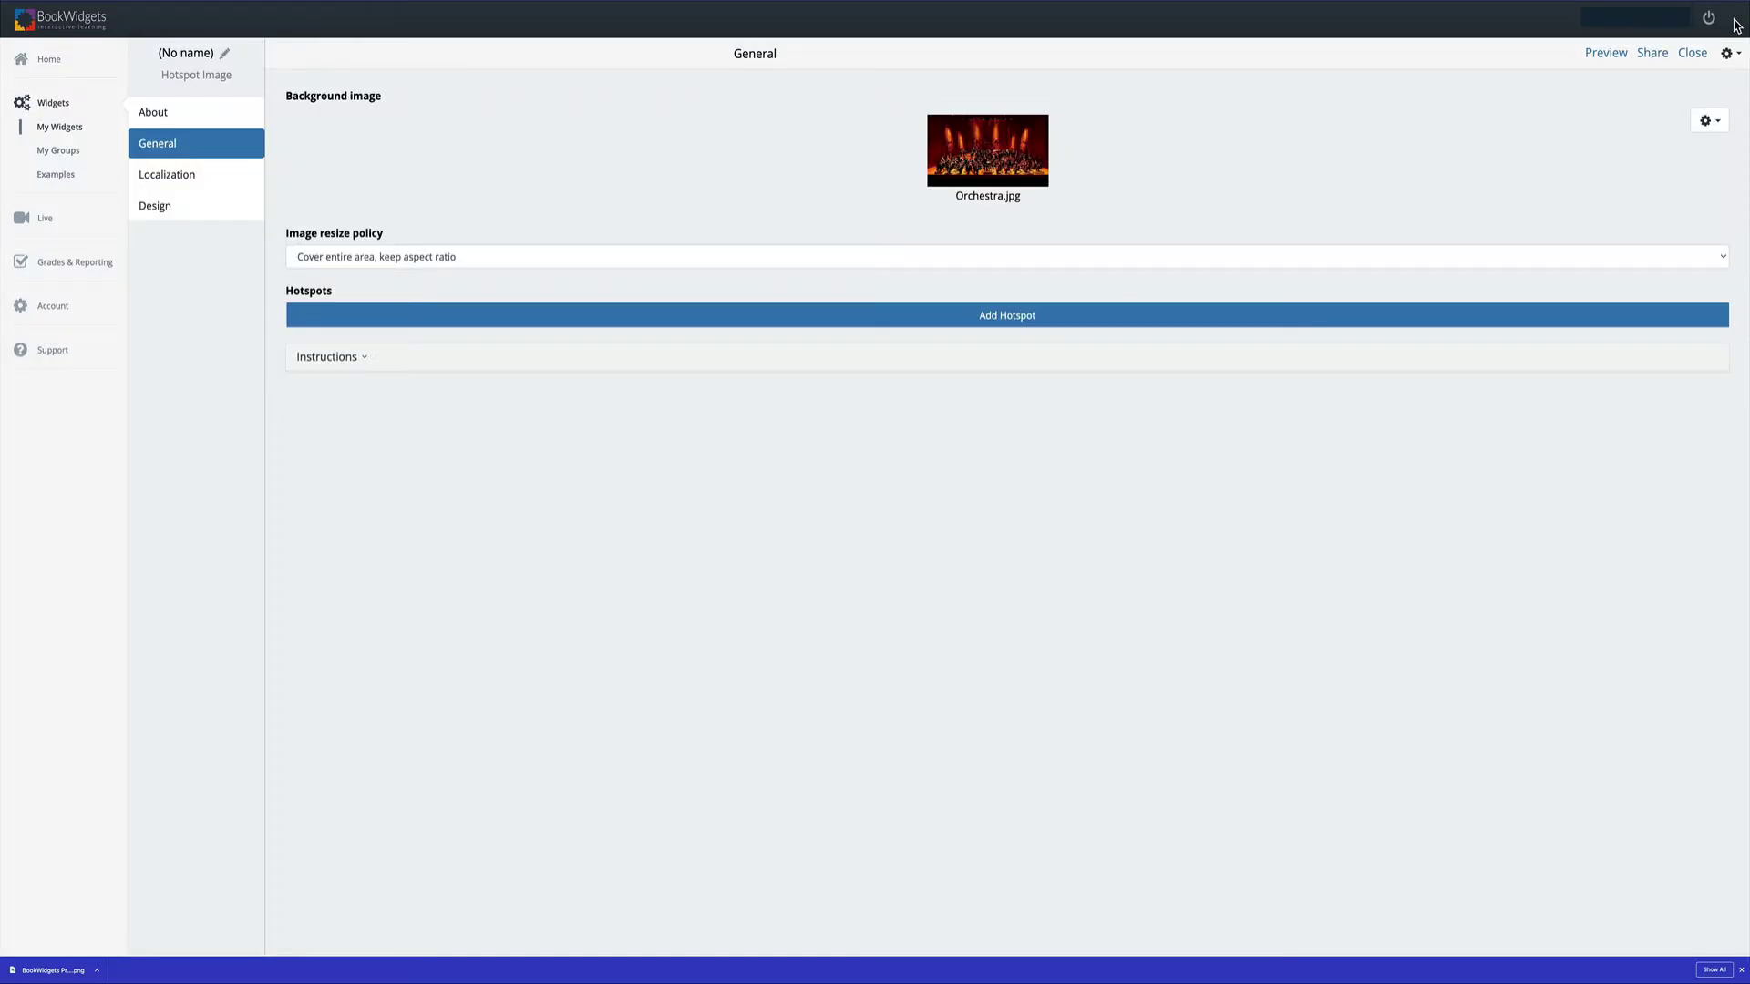
Add a text popup hotspot labelled 'First Violins' reading 'First Violins usually play the melody in the orchestra.'.
click(1075, 315)
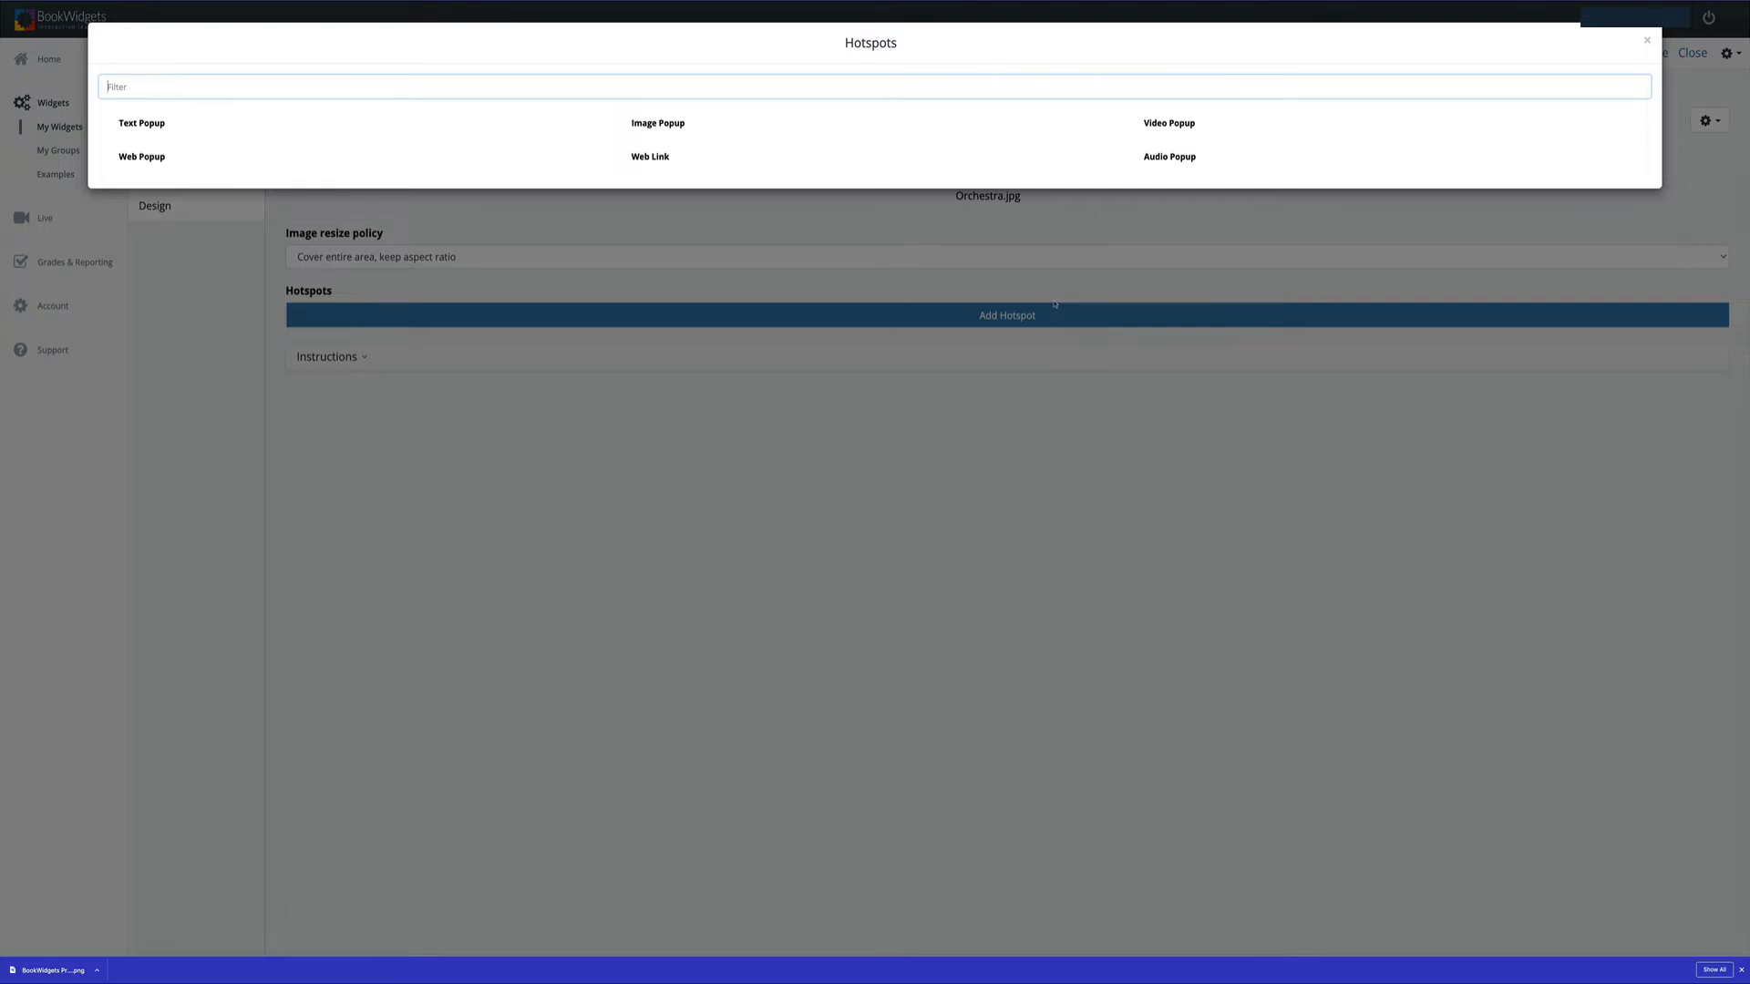
click(163, 128)
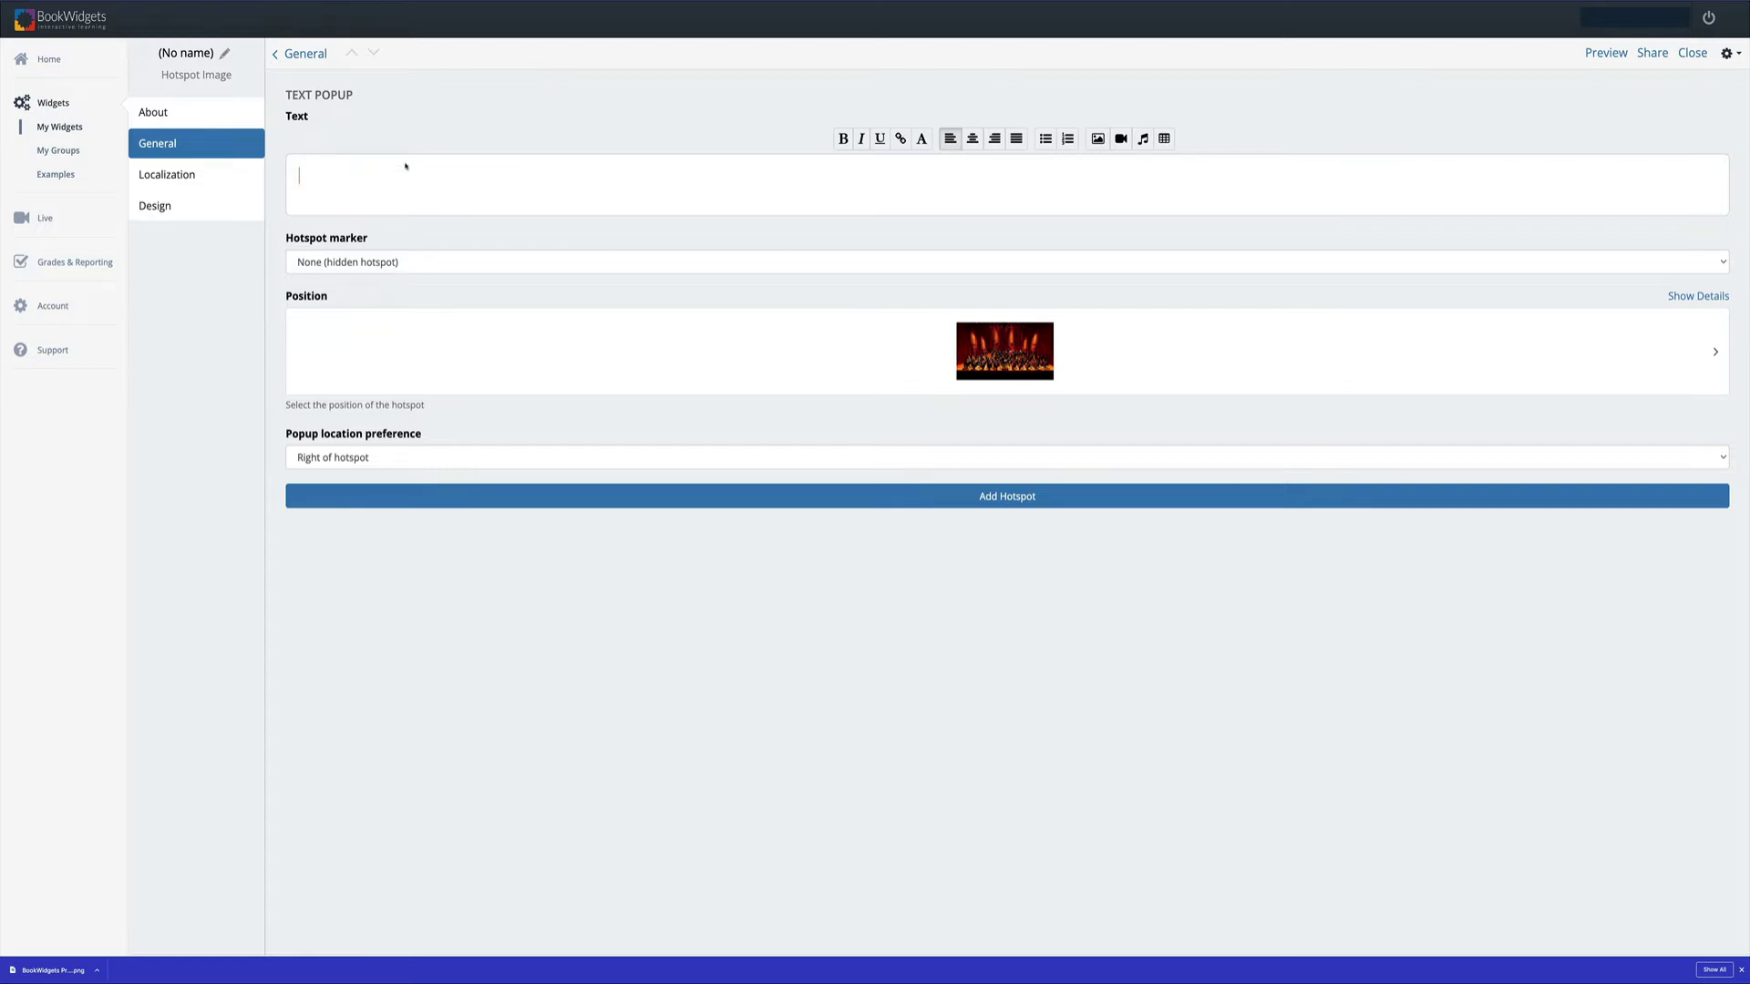
text(Violin 1)
click(343, 262)
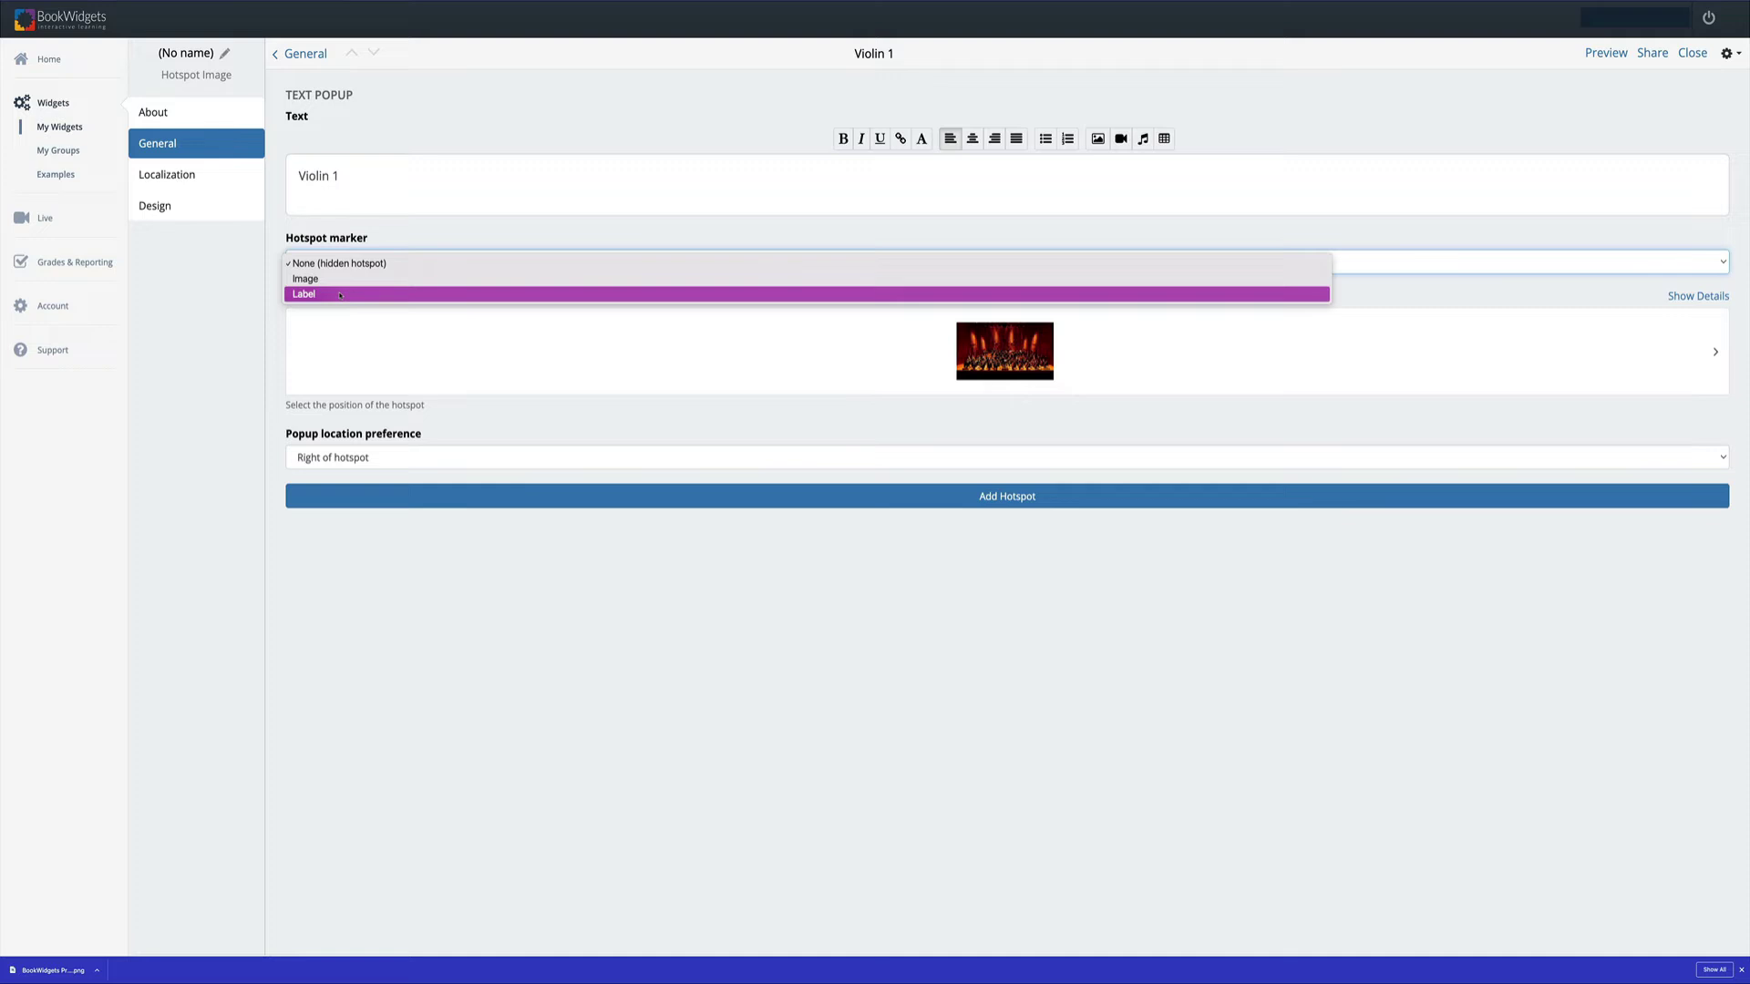
click(340, 294)
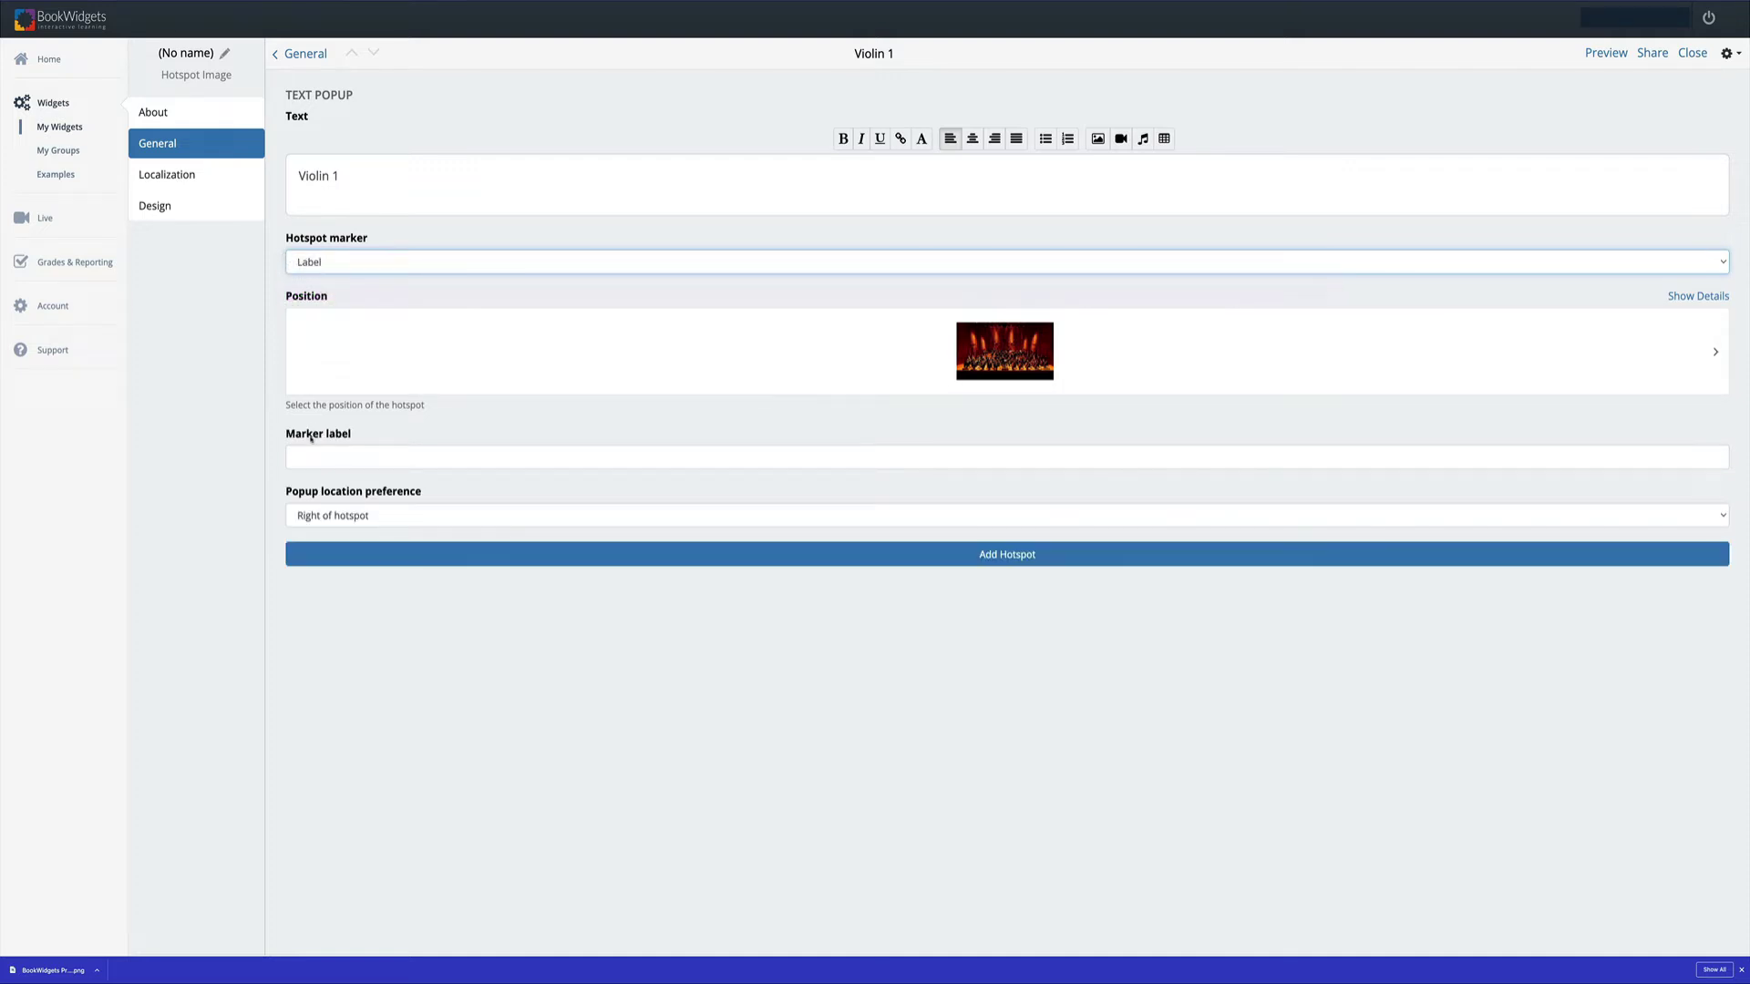
click(348, 457)
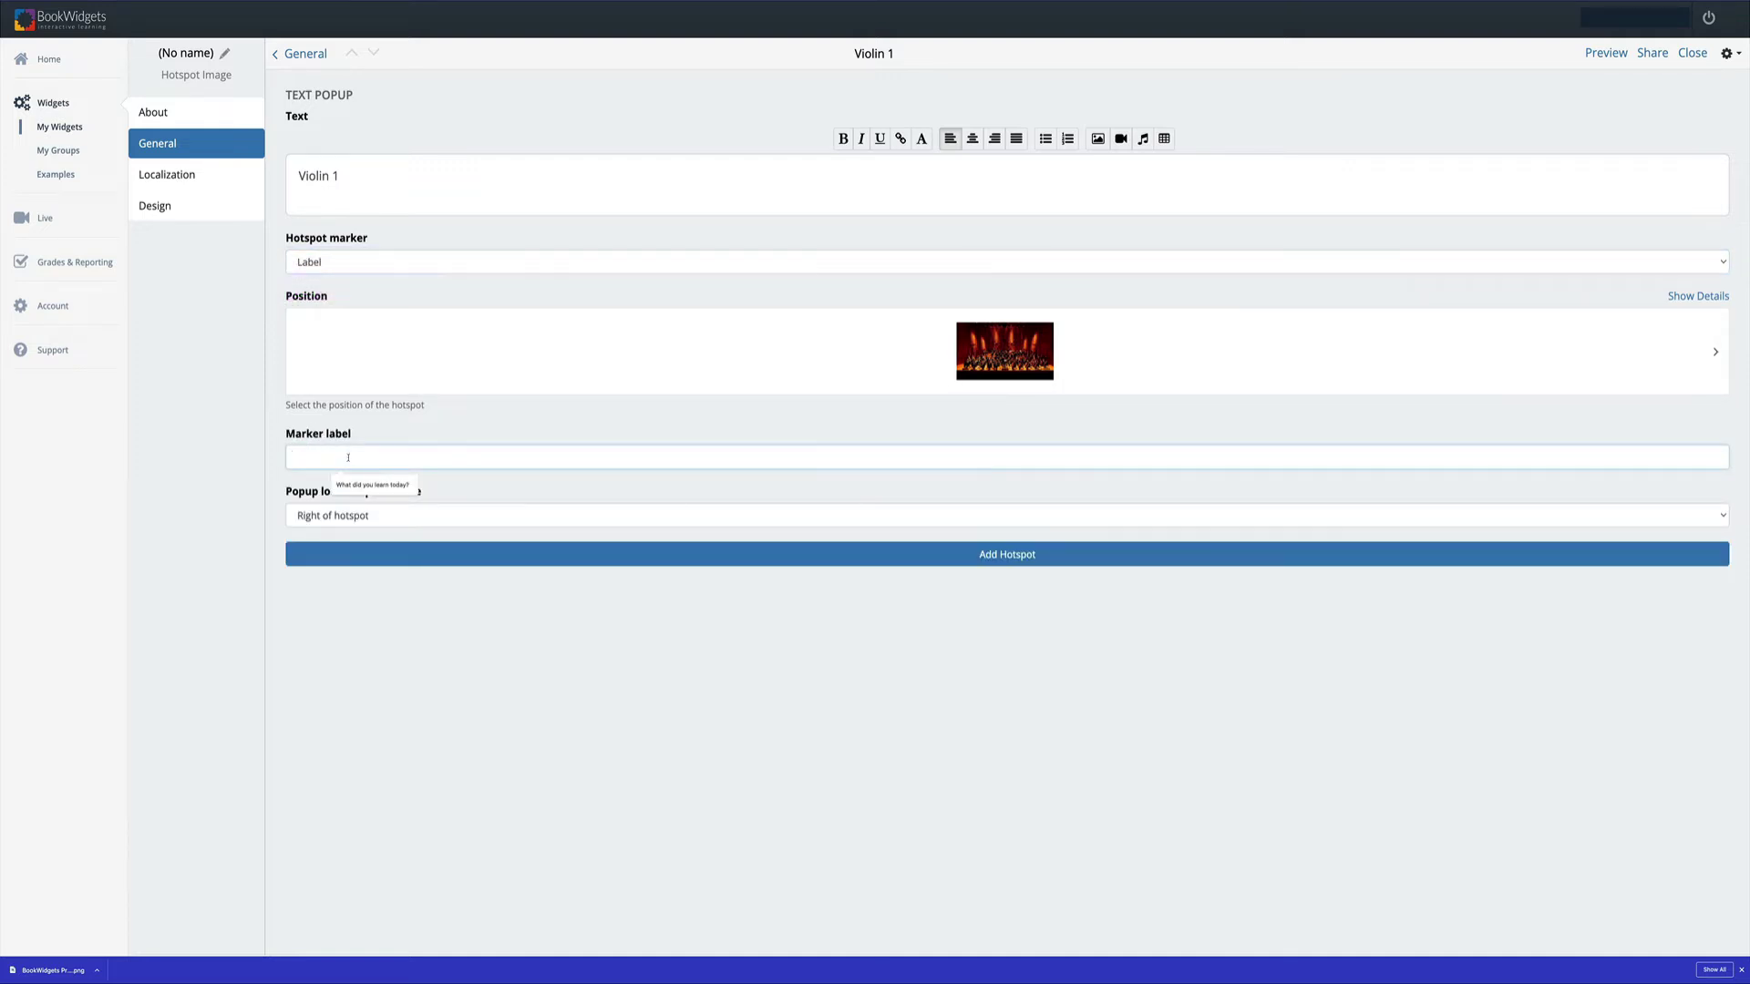
text(First Violins)
click(301, 176)
text(First Vio)
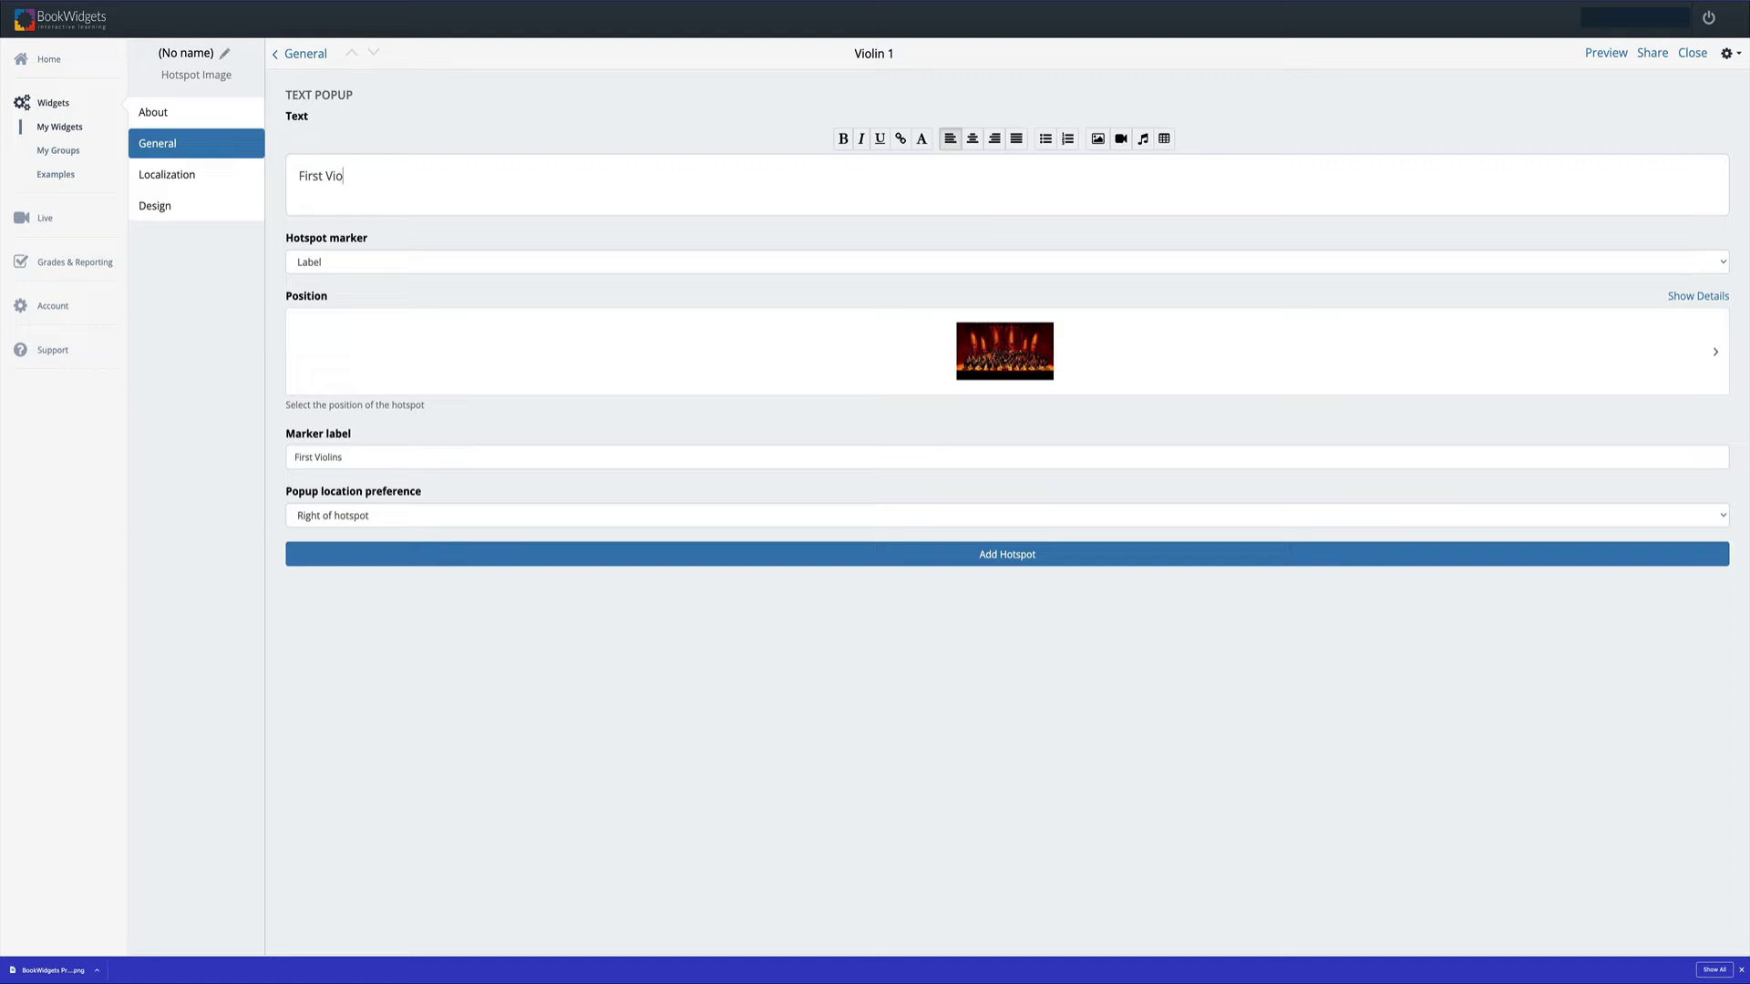
text(lins usually play the melody in the orchestra.)
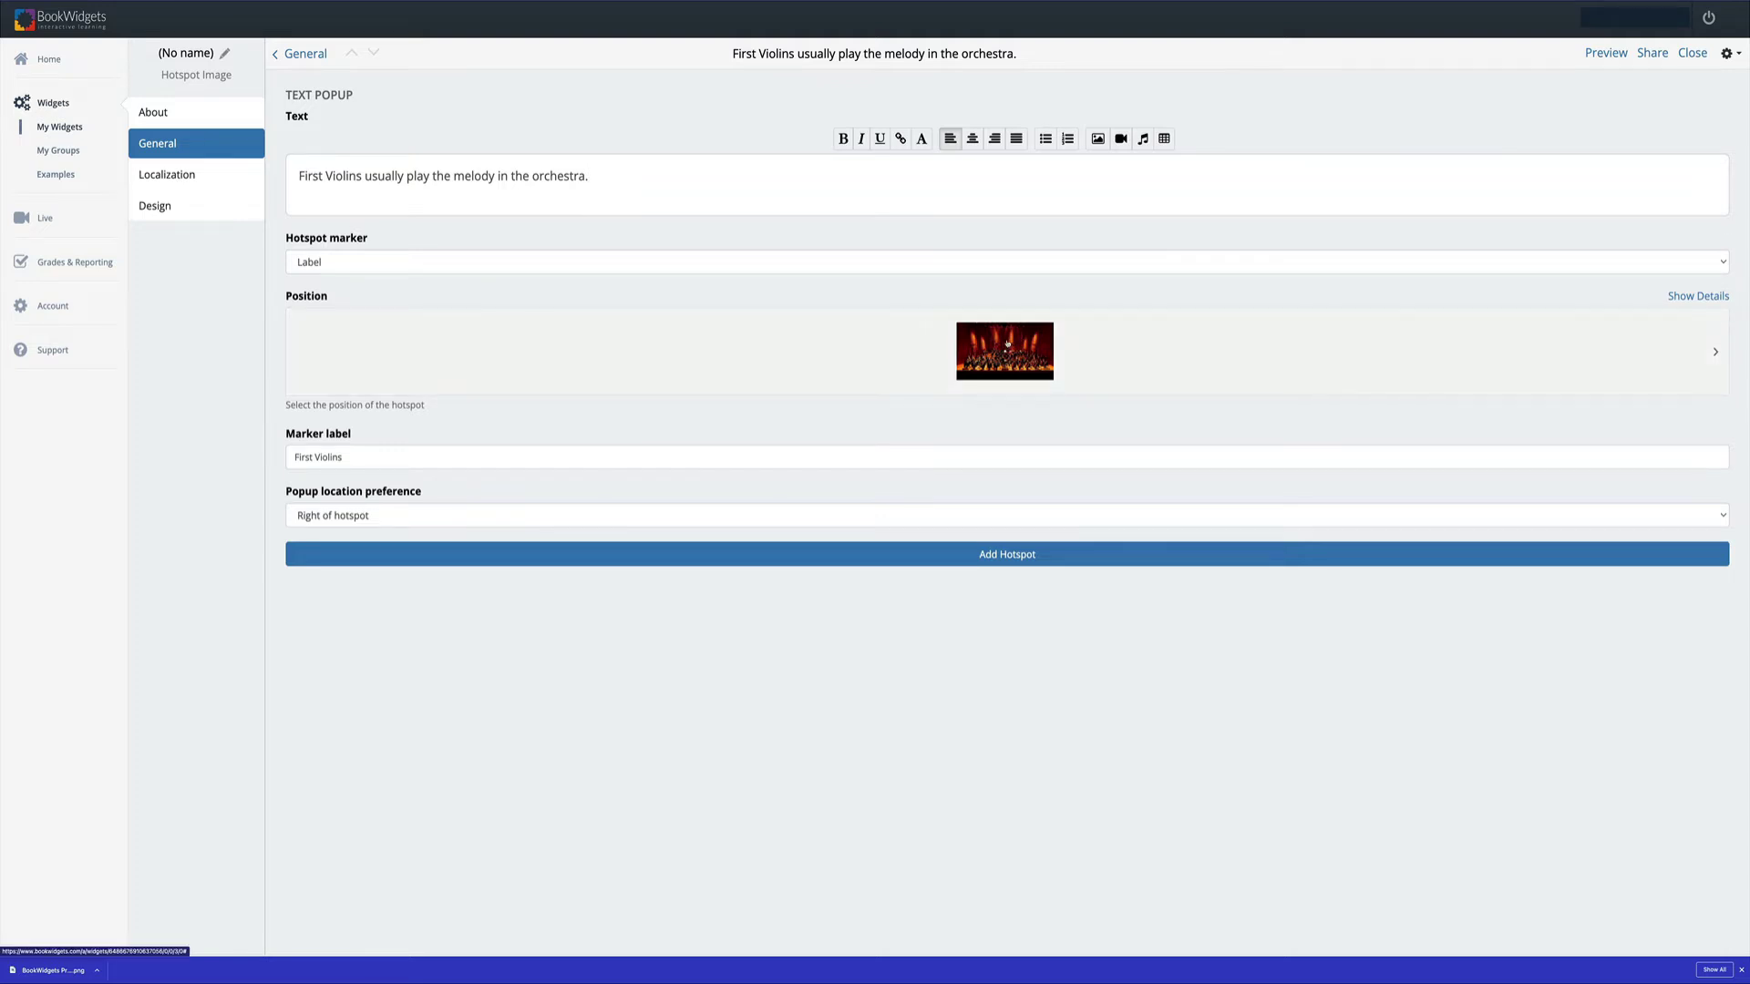
Place the First Violins marker on the violins left of the conductor and preview the widget.
click(1007, 345)
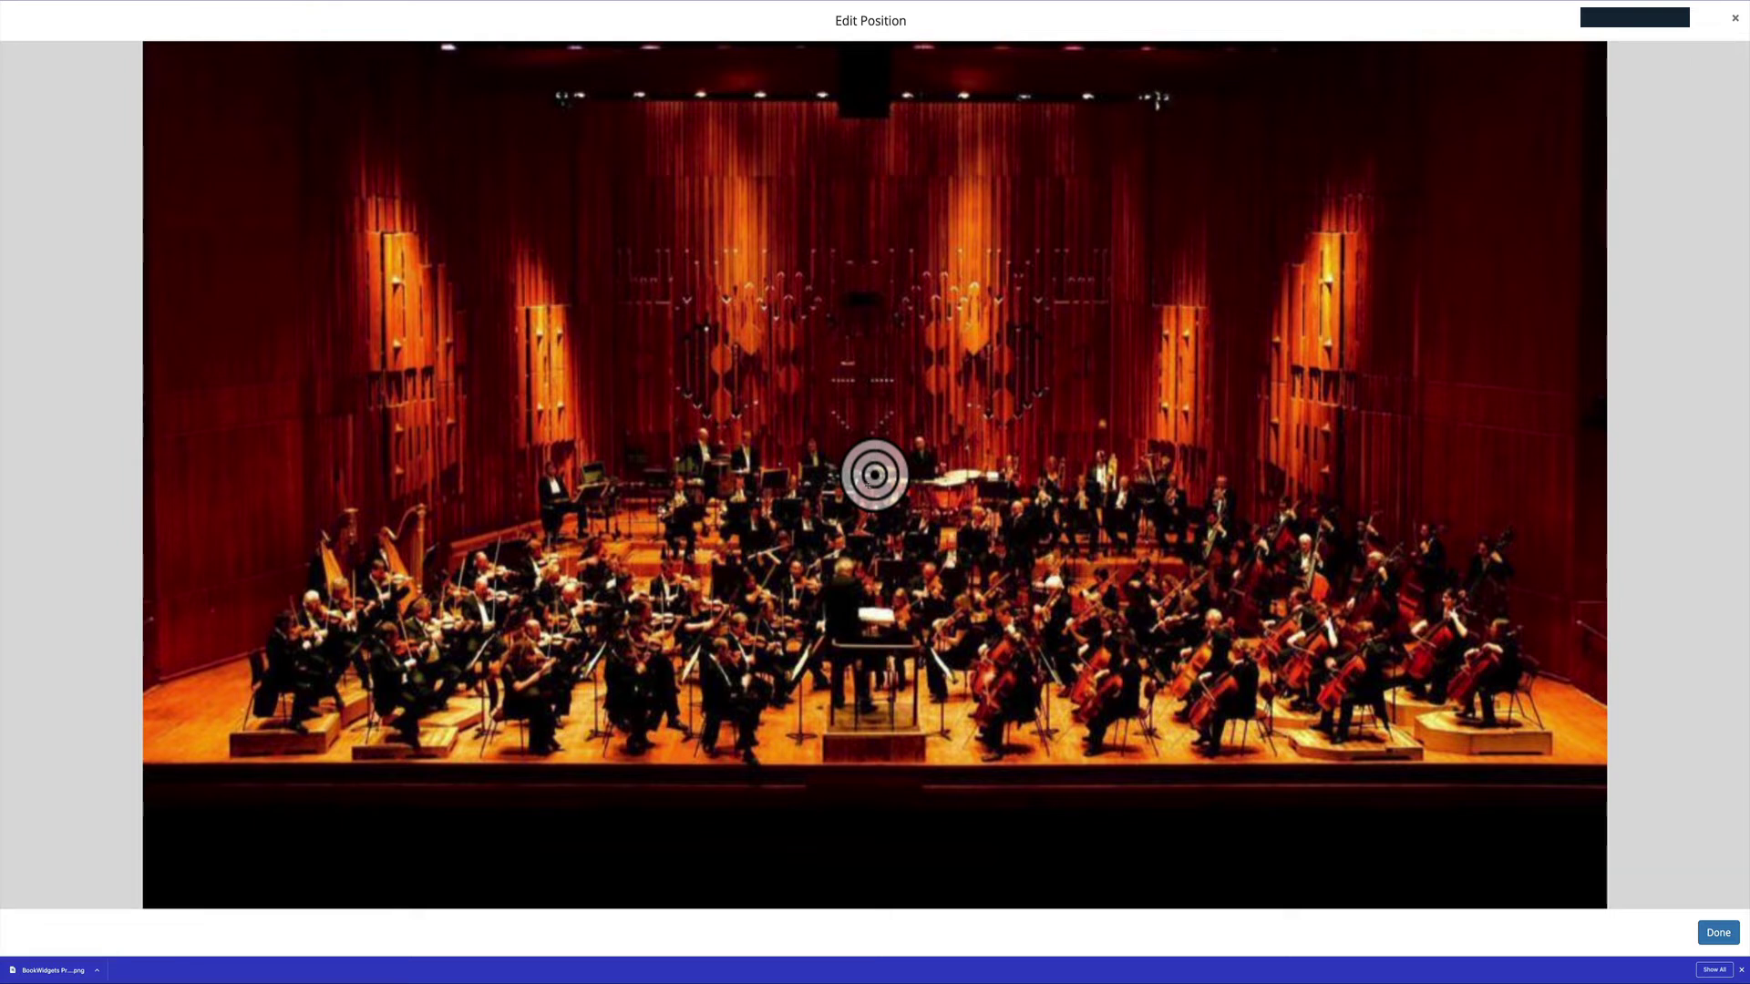
drag(875, 474, 721, 683)
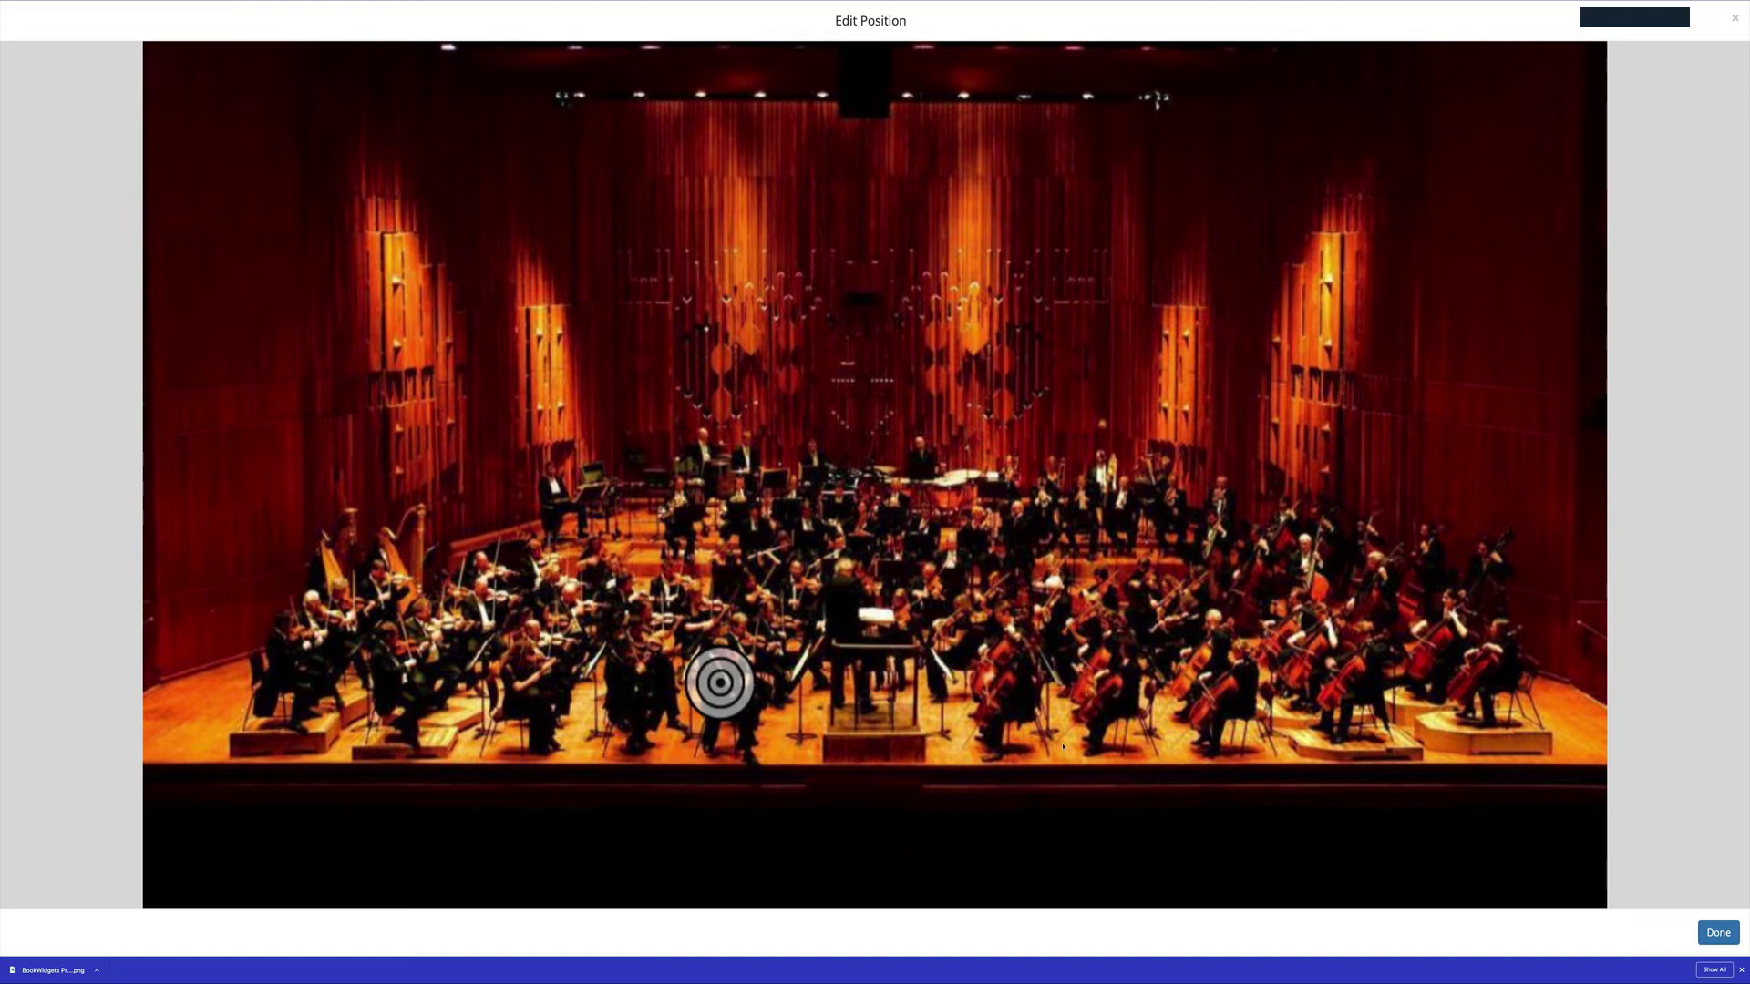
click(1712, 932)
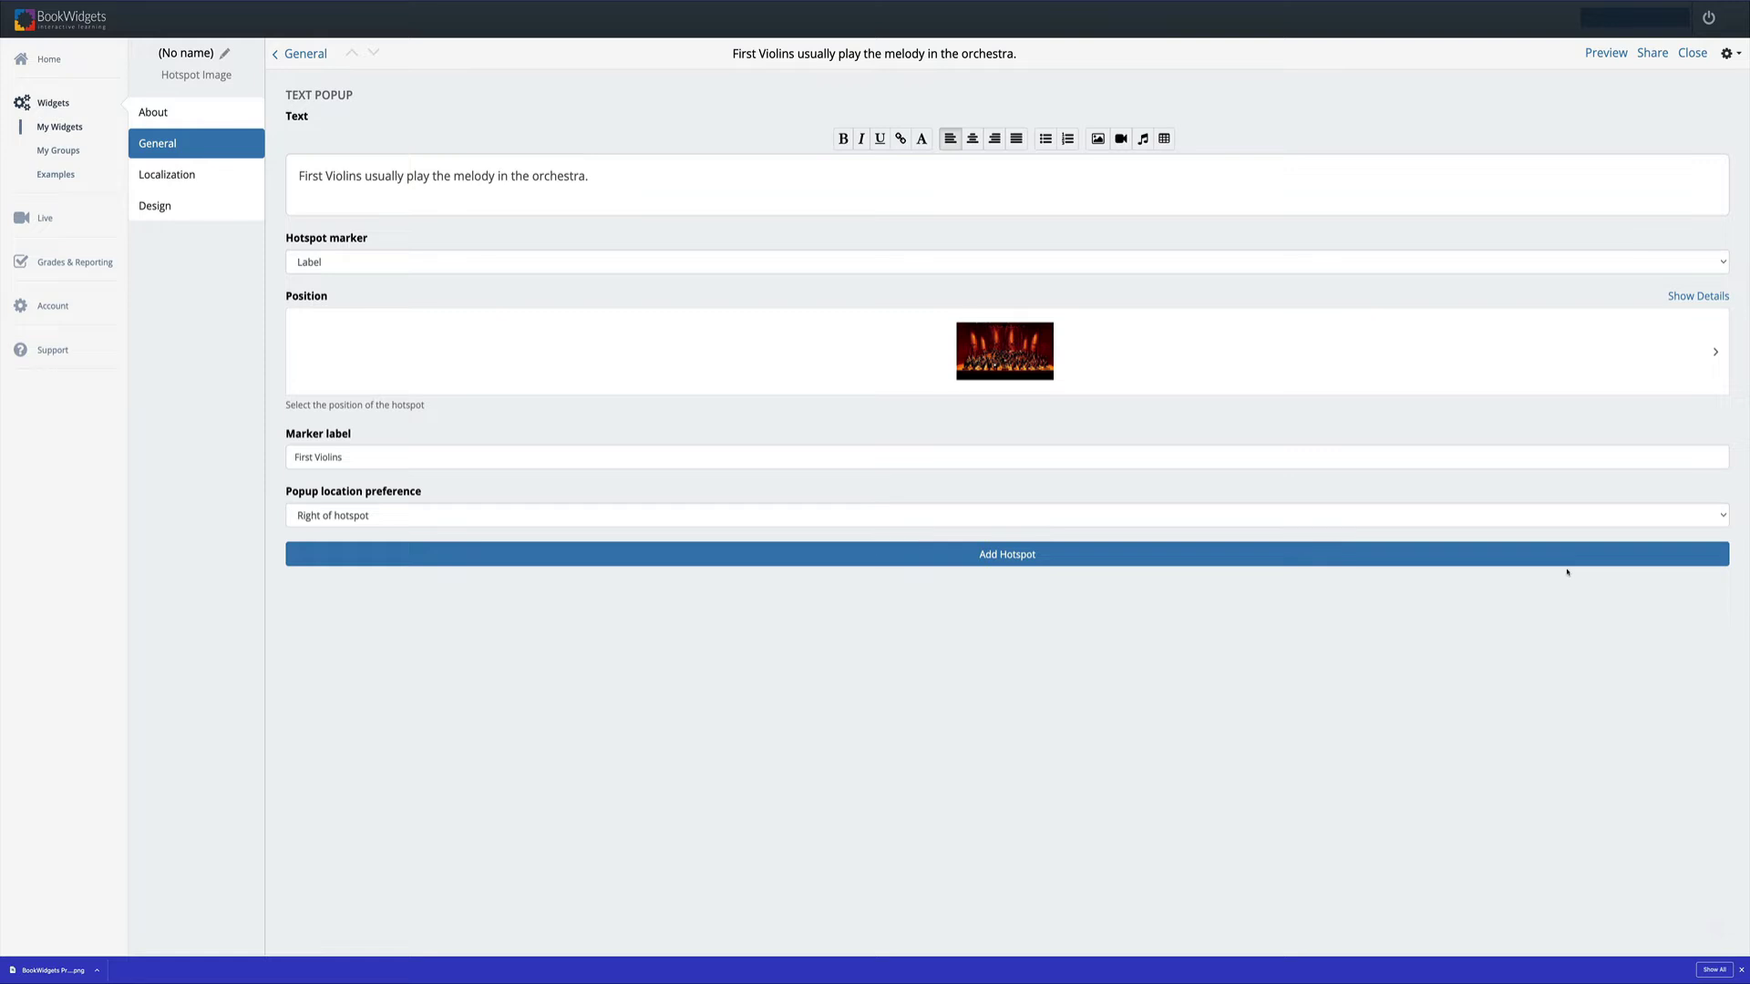
click(1608, 53)
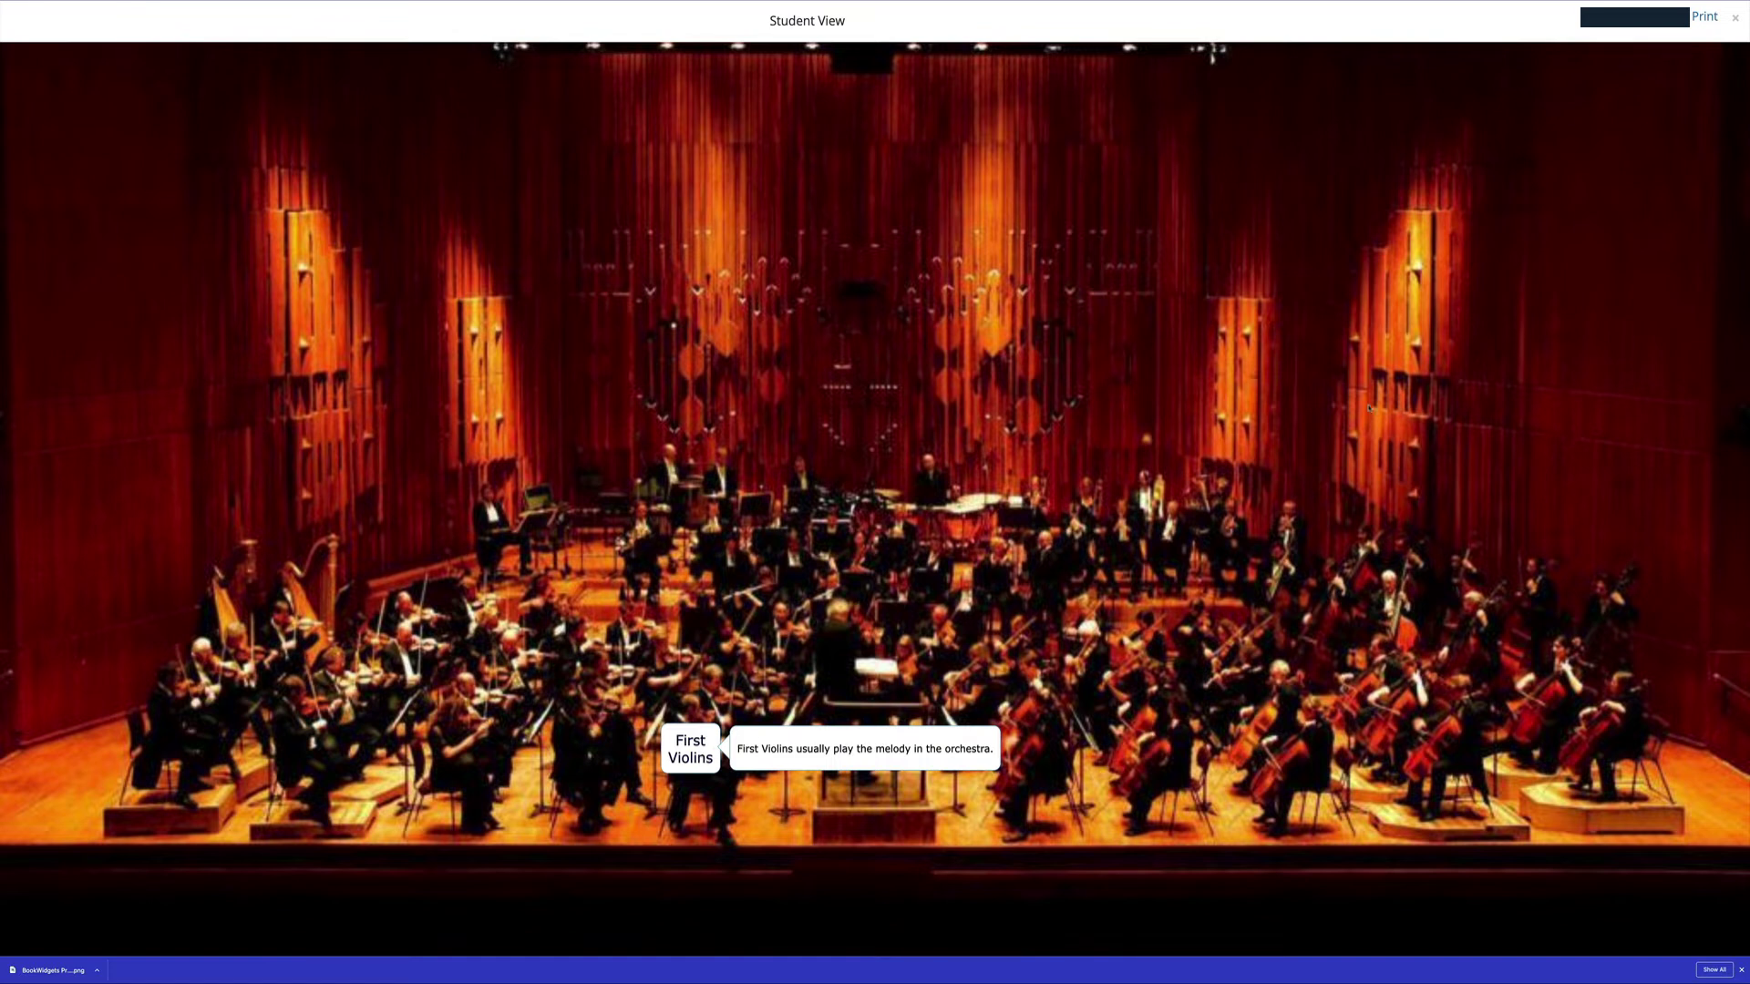
Add a second text popup hotspot labelled 'Cello' reading 'Cellos play LOW notes in the orchestra'.
click(1736, 18)
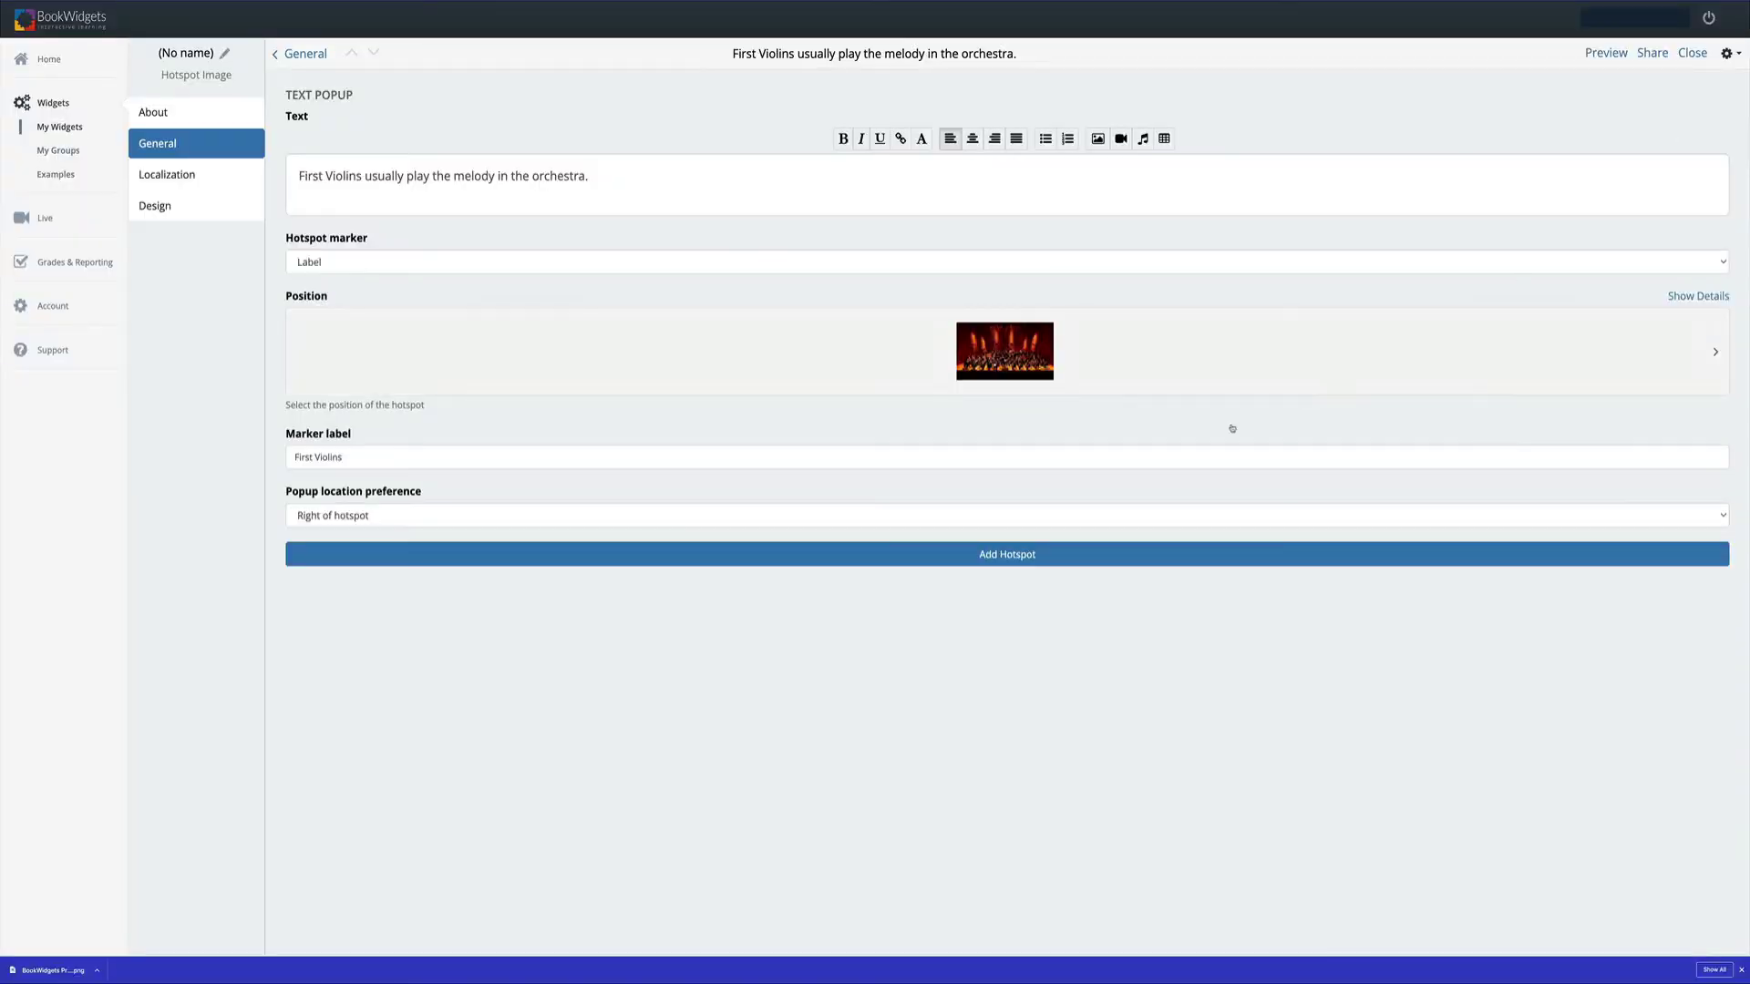
click(1024, 558)
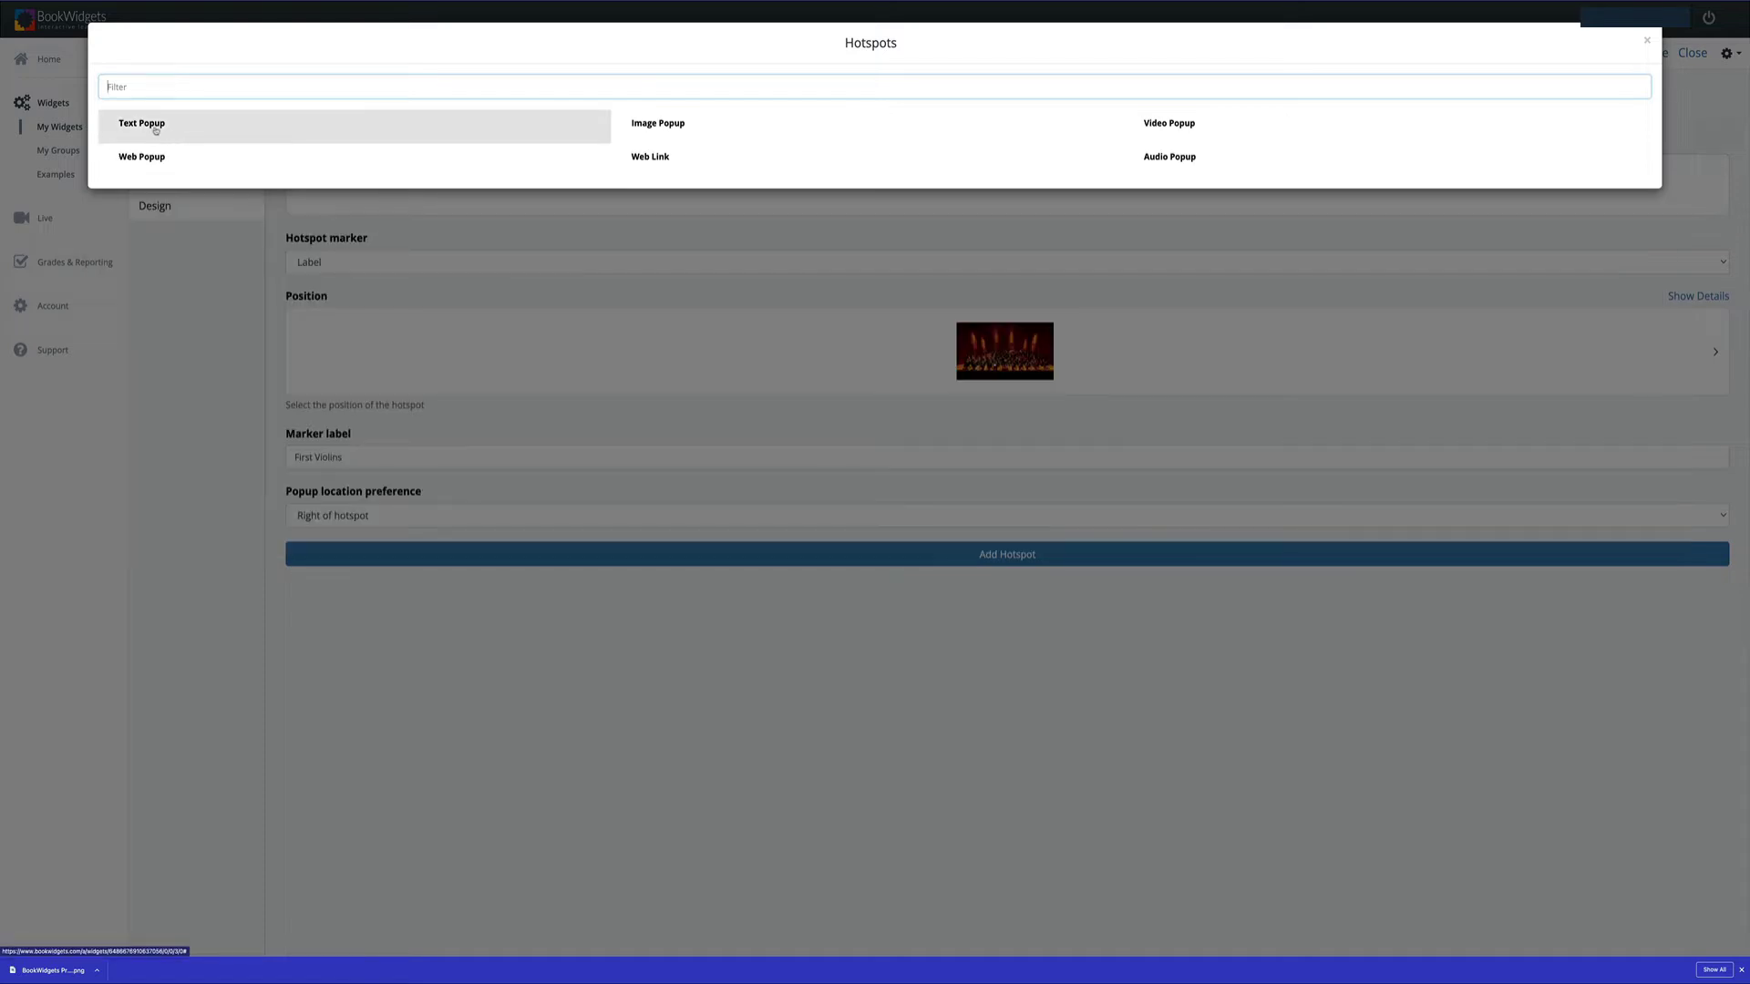
click(155, 129)
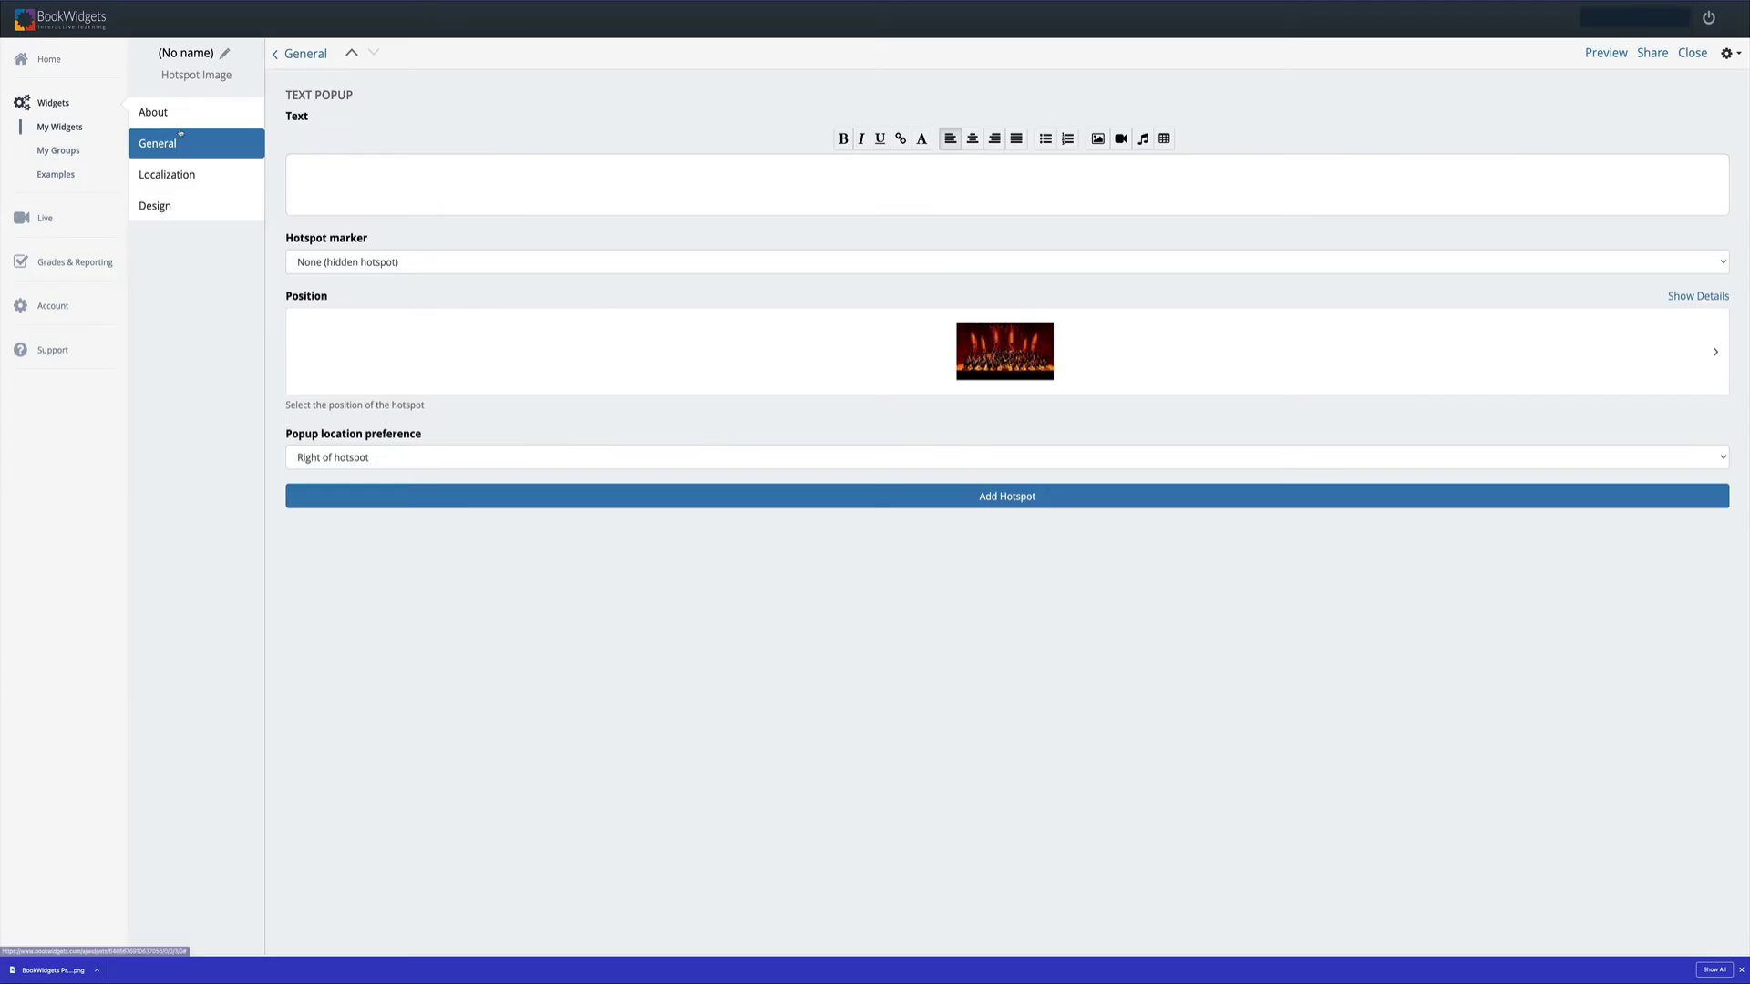
click(344, 263)
click(347, 293)
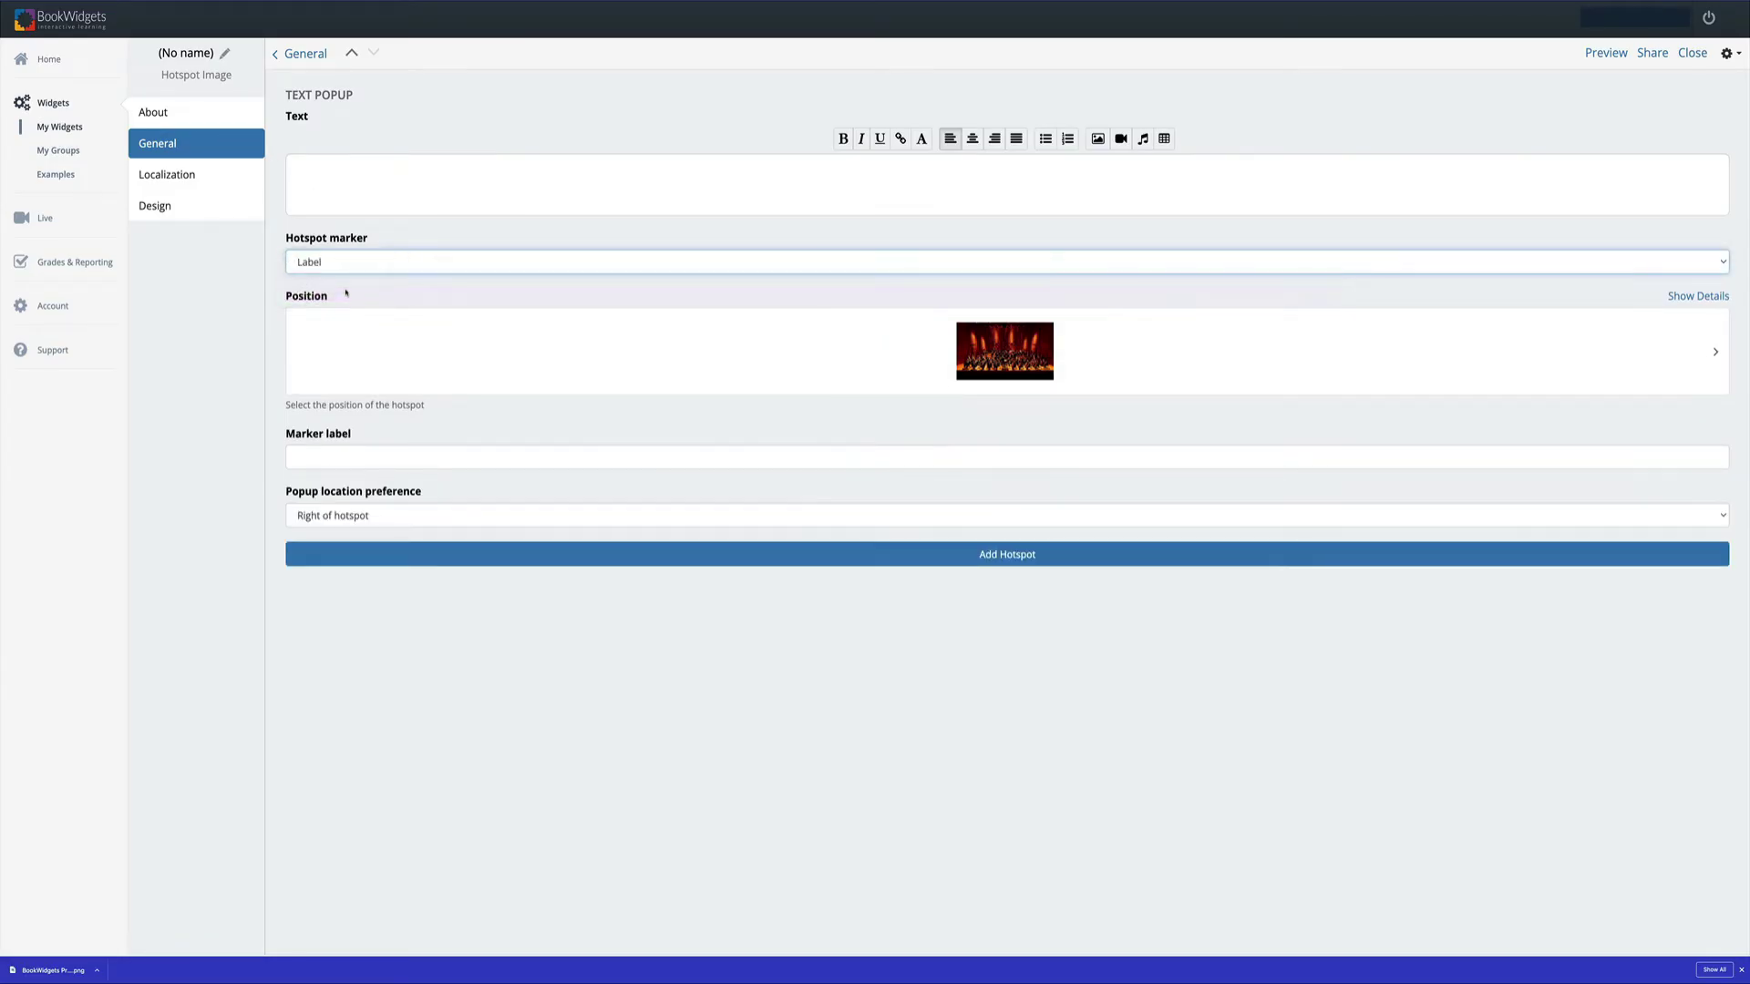
click(369, 457)
text(Cello)
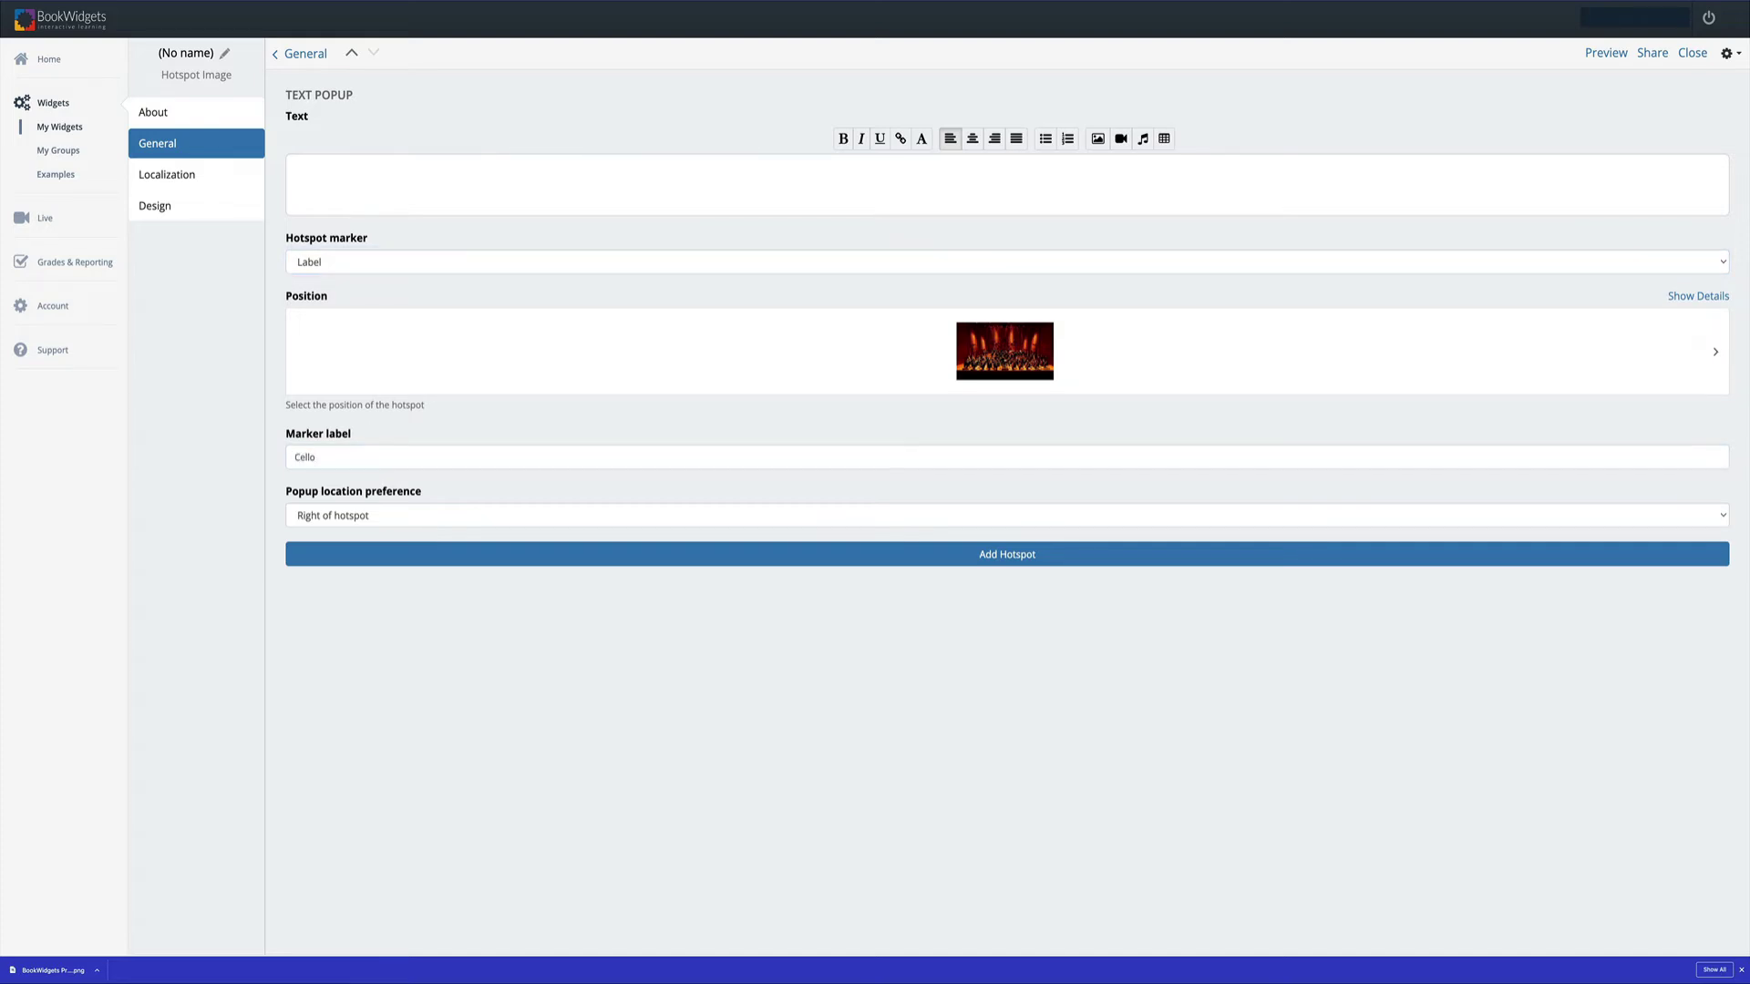
click(310, 176)
text(Cellos play LOW notes in the orchestra)
Place the Cello marker on the cellos, popup right of hotspot, and test the First Violins popup in preview.
click(984, 360)
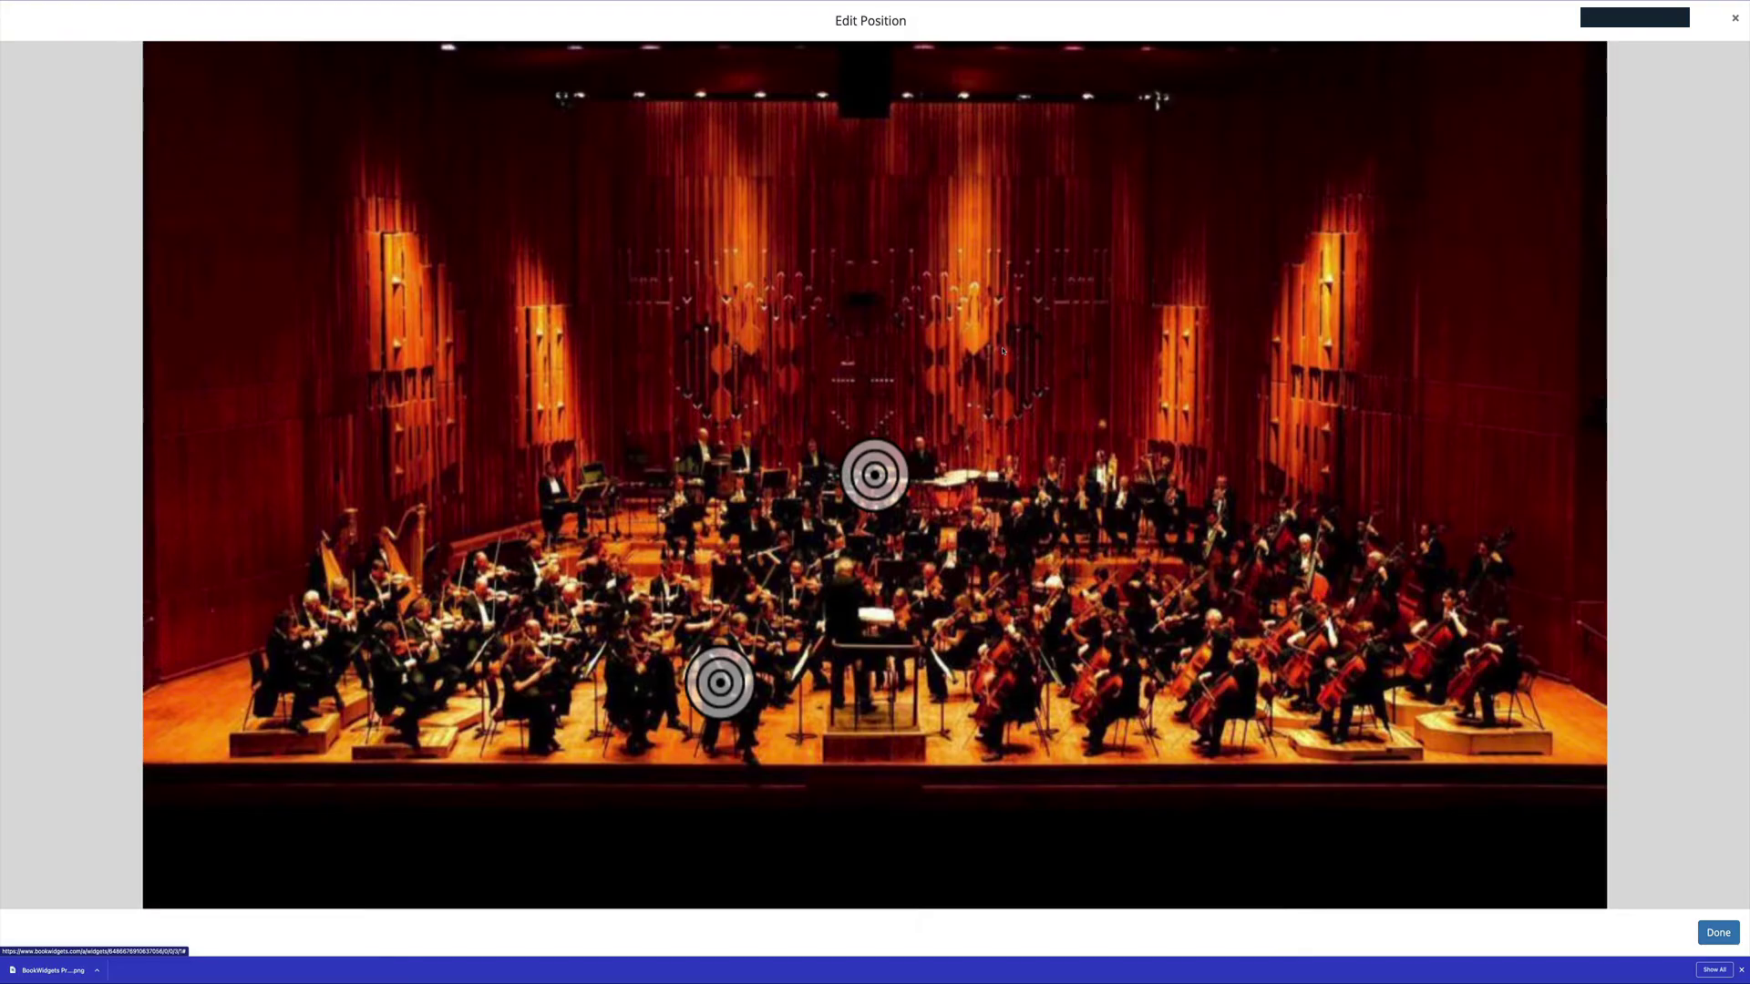
drag(874, 474, 1003, 682)
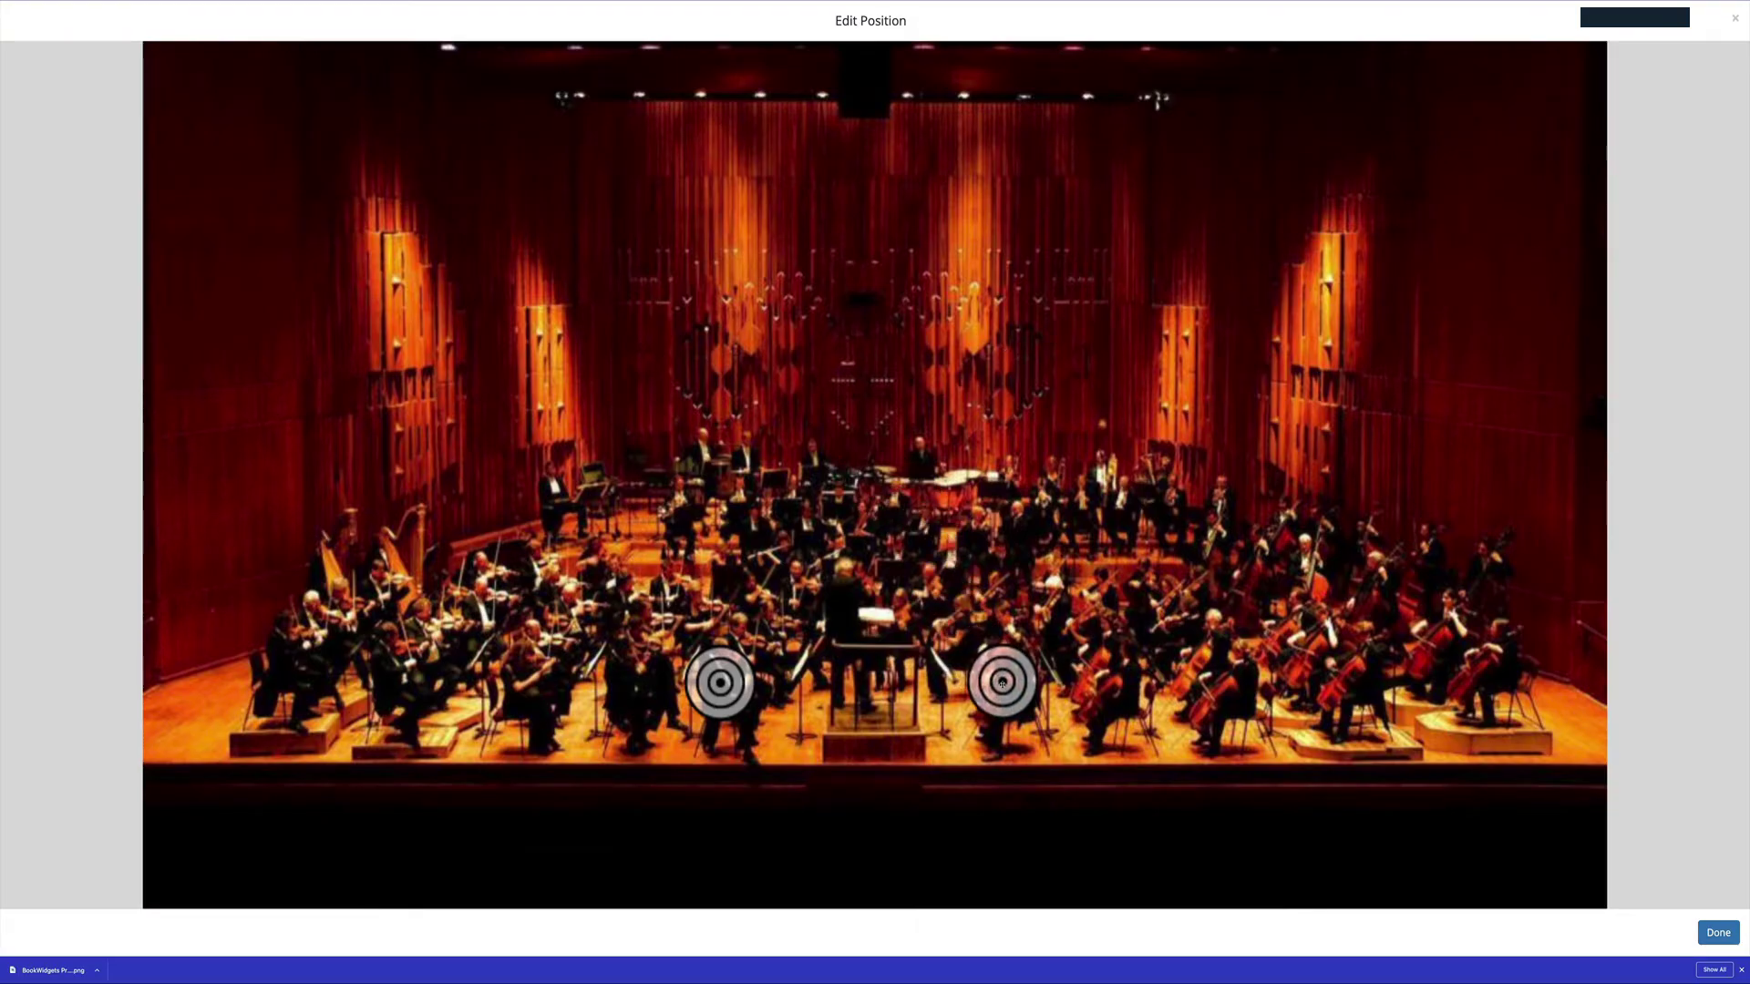
click(1718, 933)
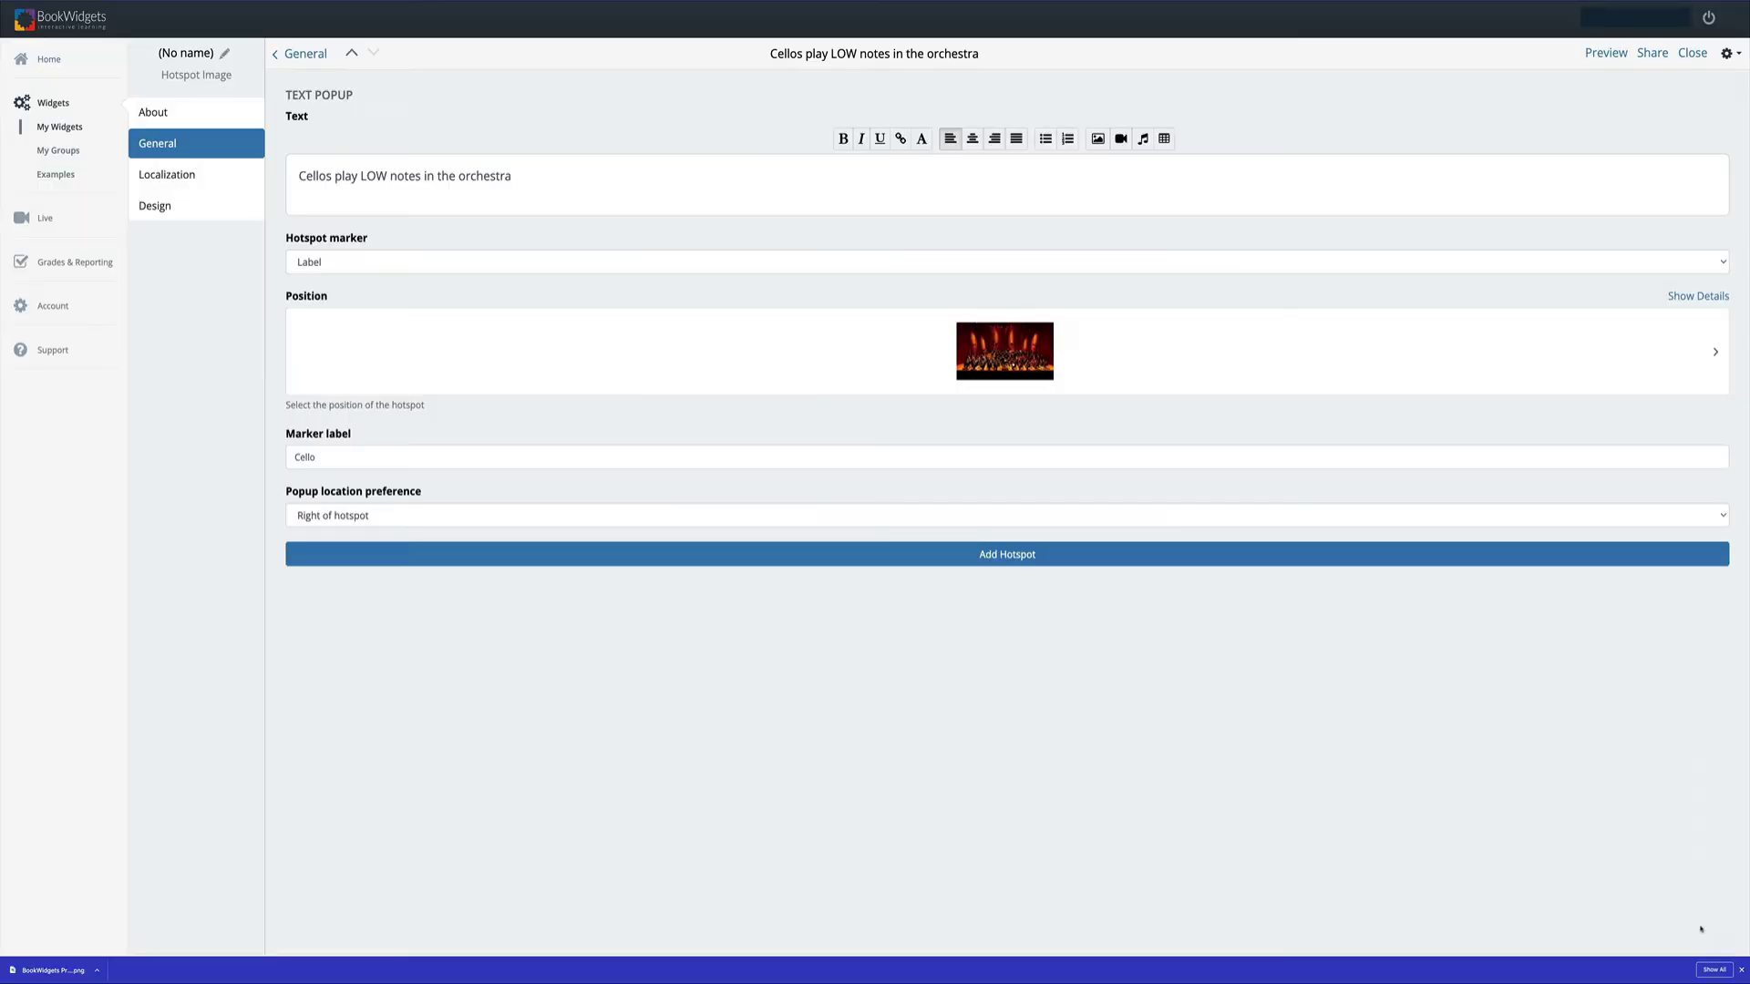
click(543, 516)
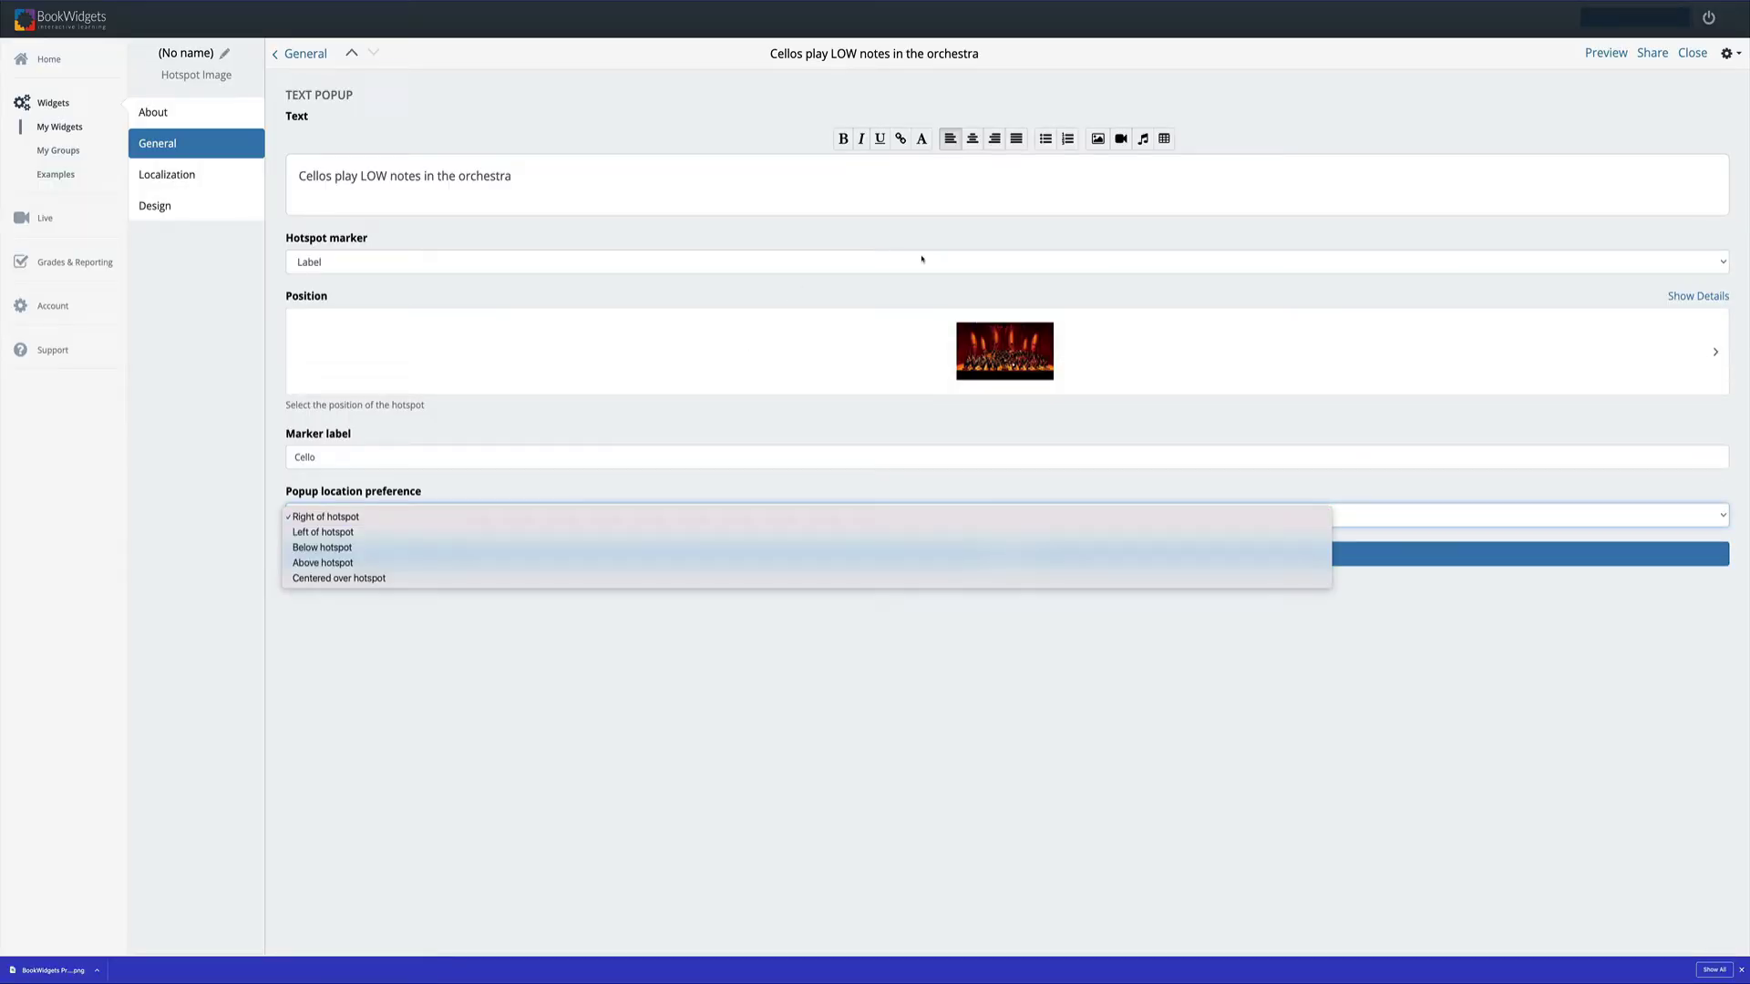
click(1026, 246)
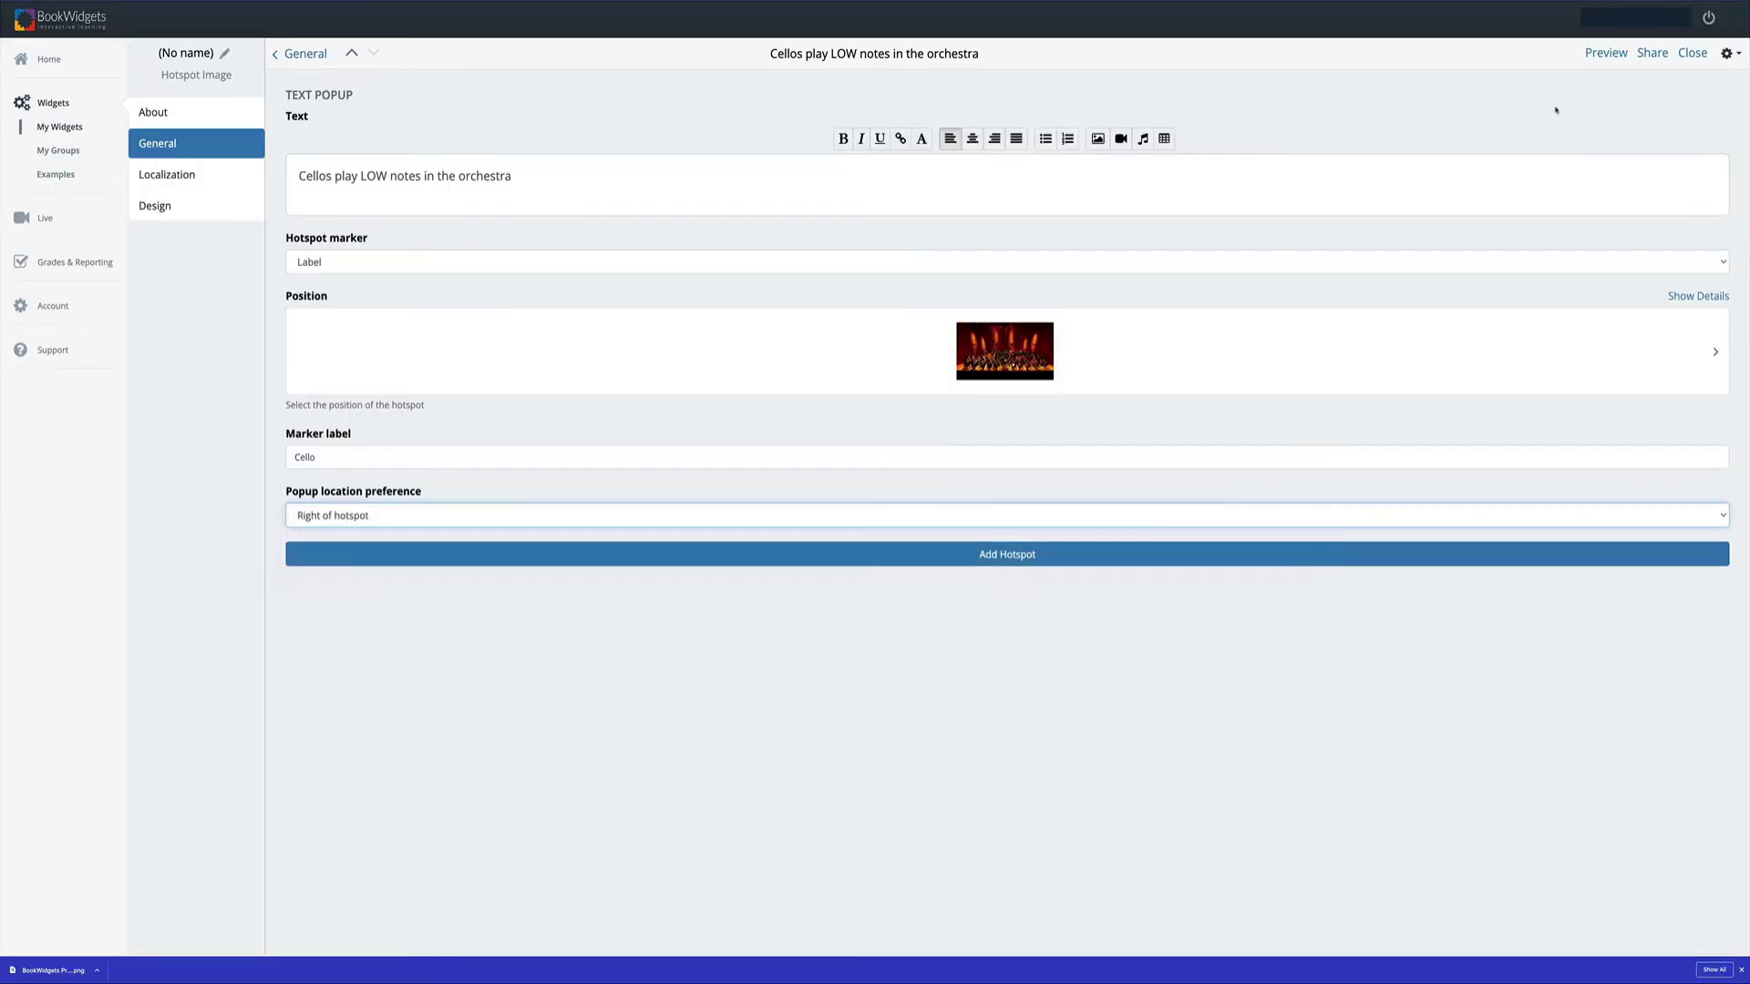
click(1606, 52)
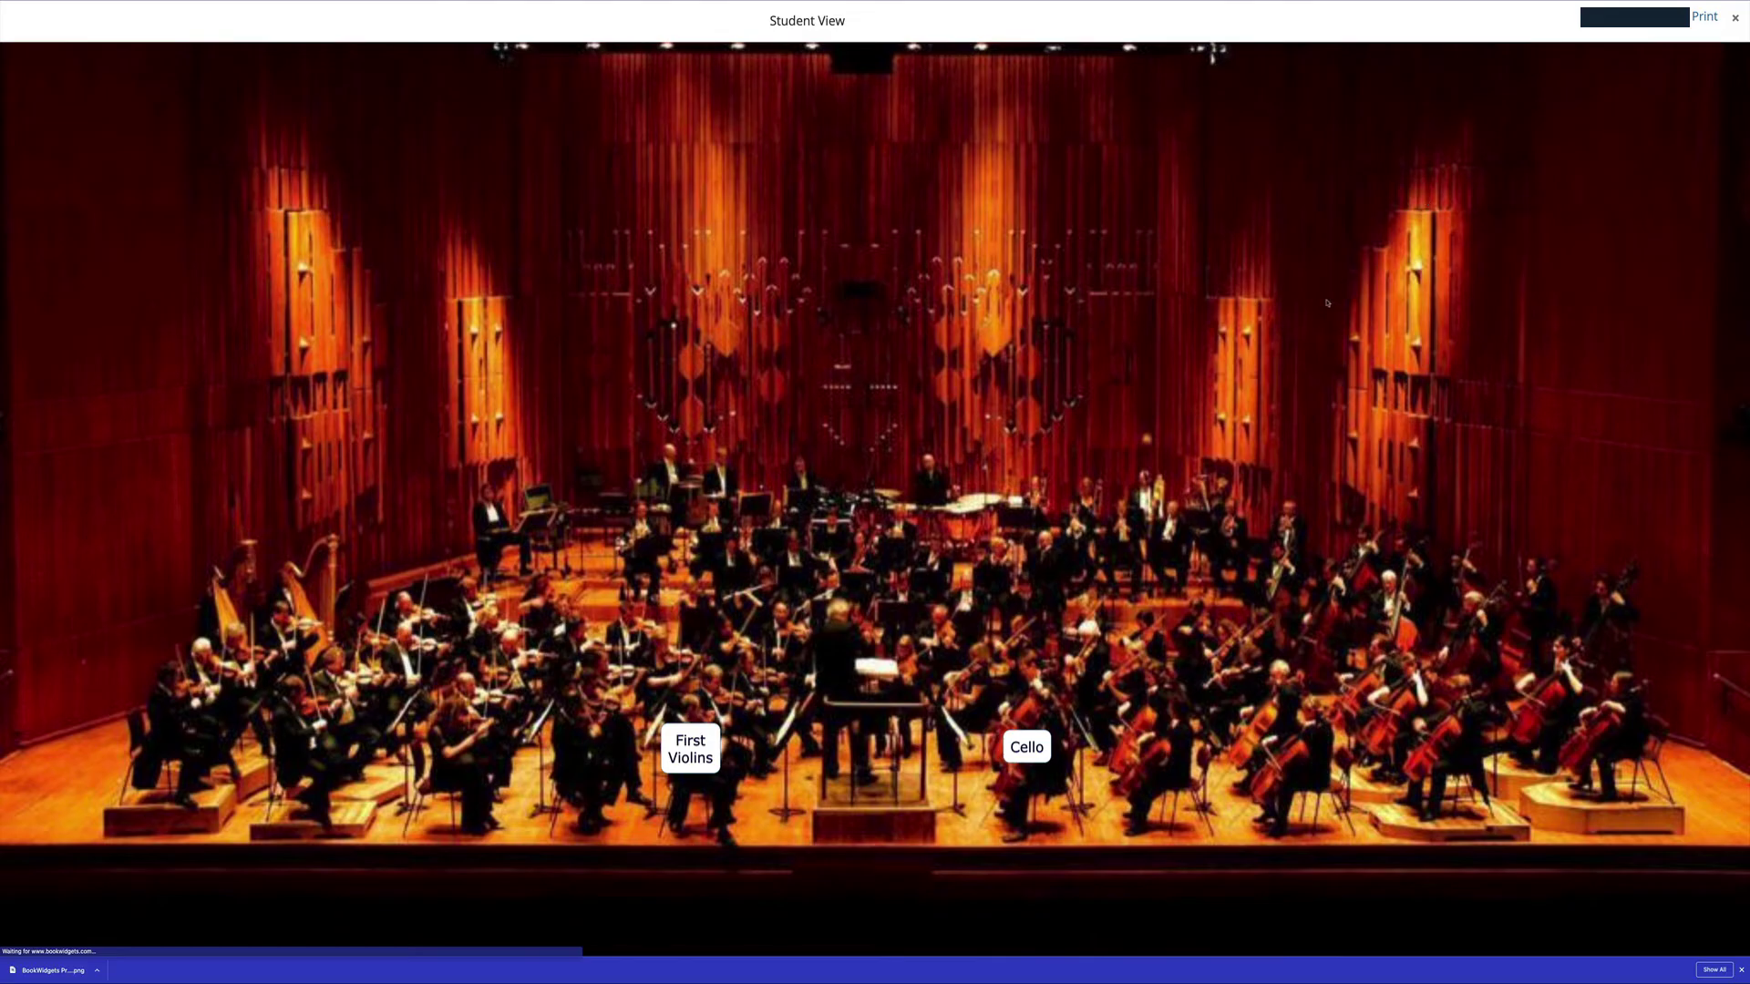
click(689, 734)
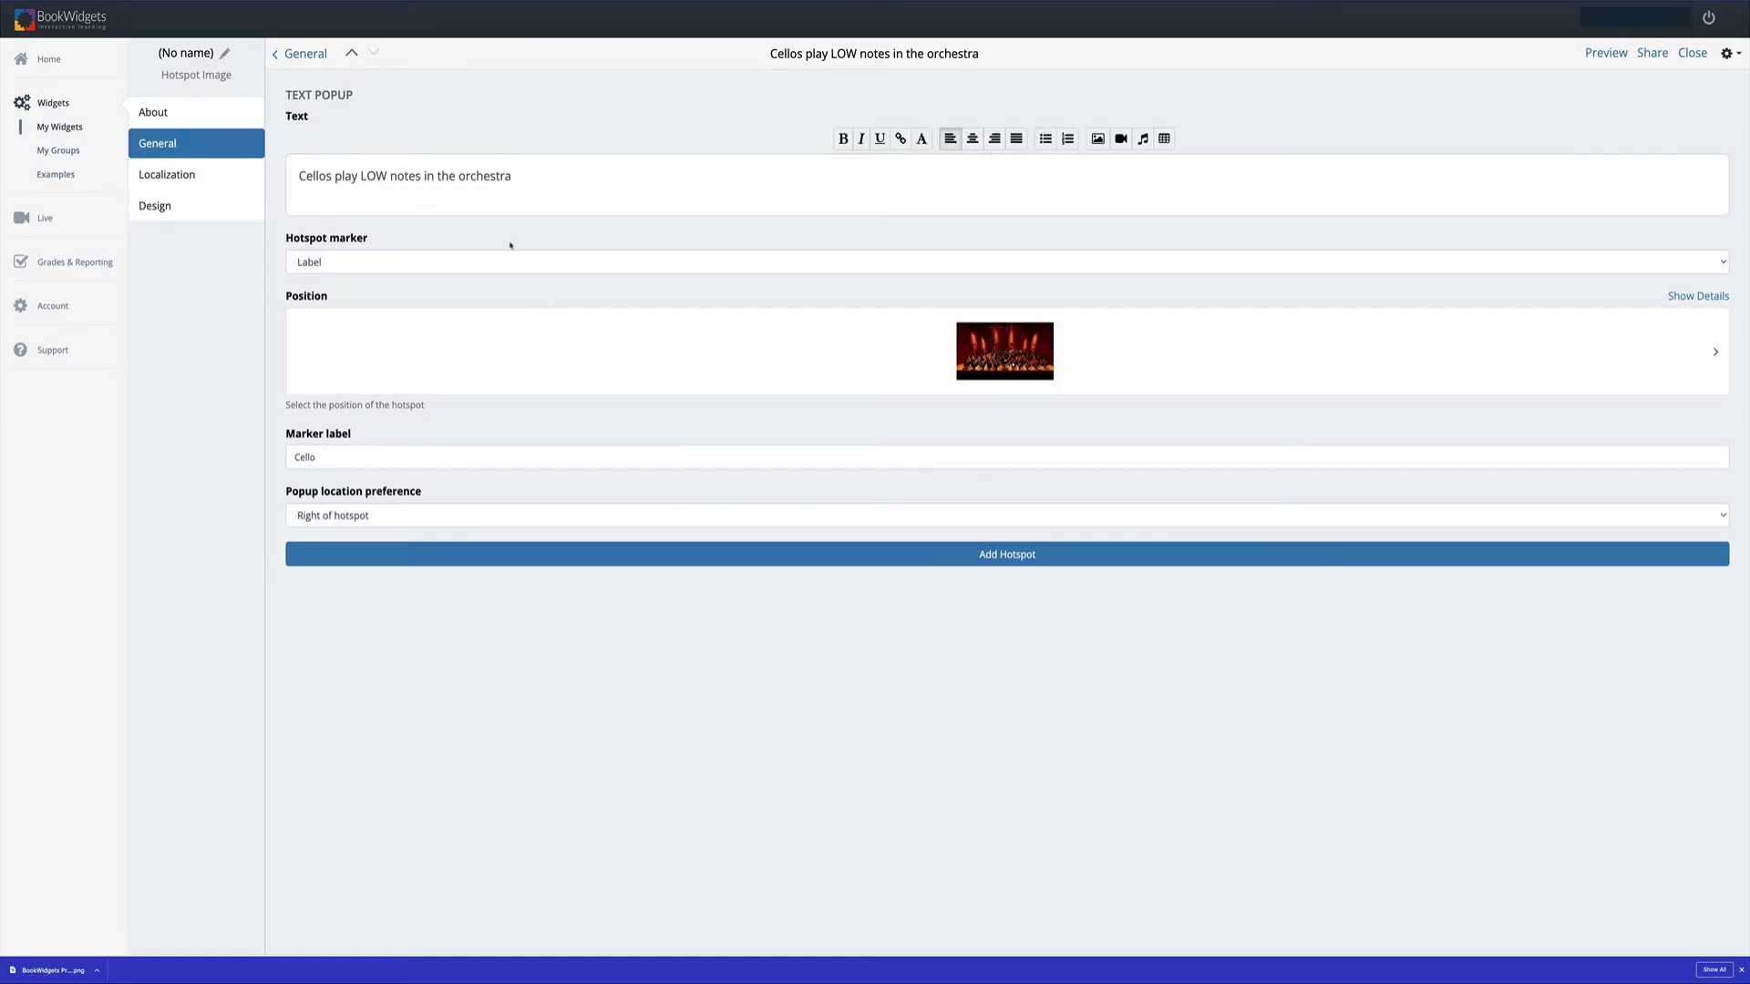
click(995, 552)
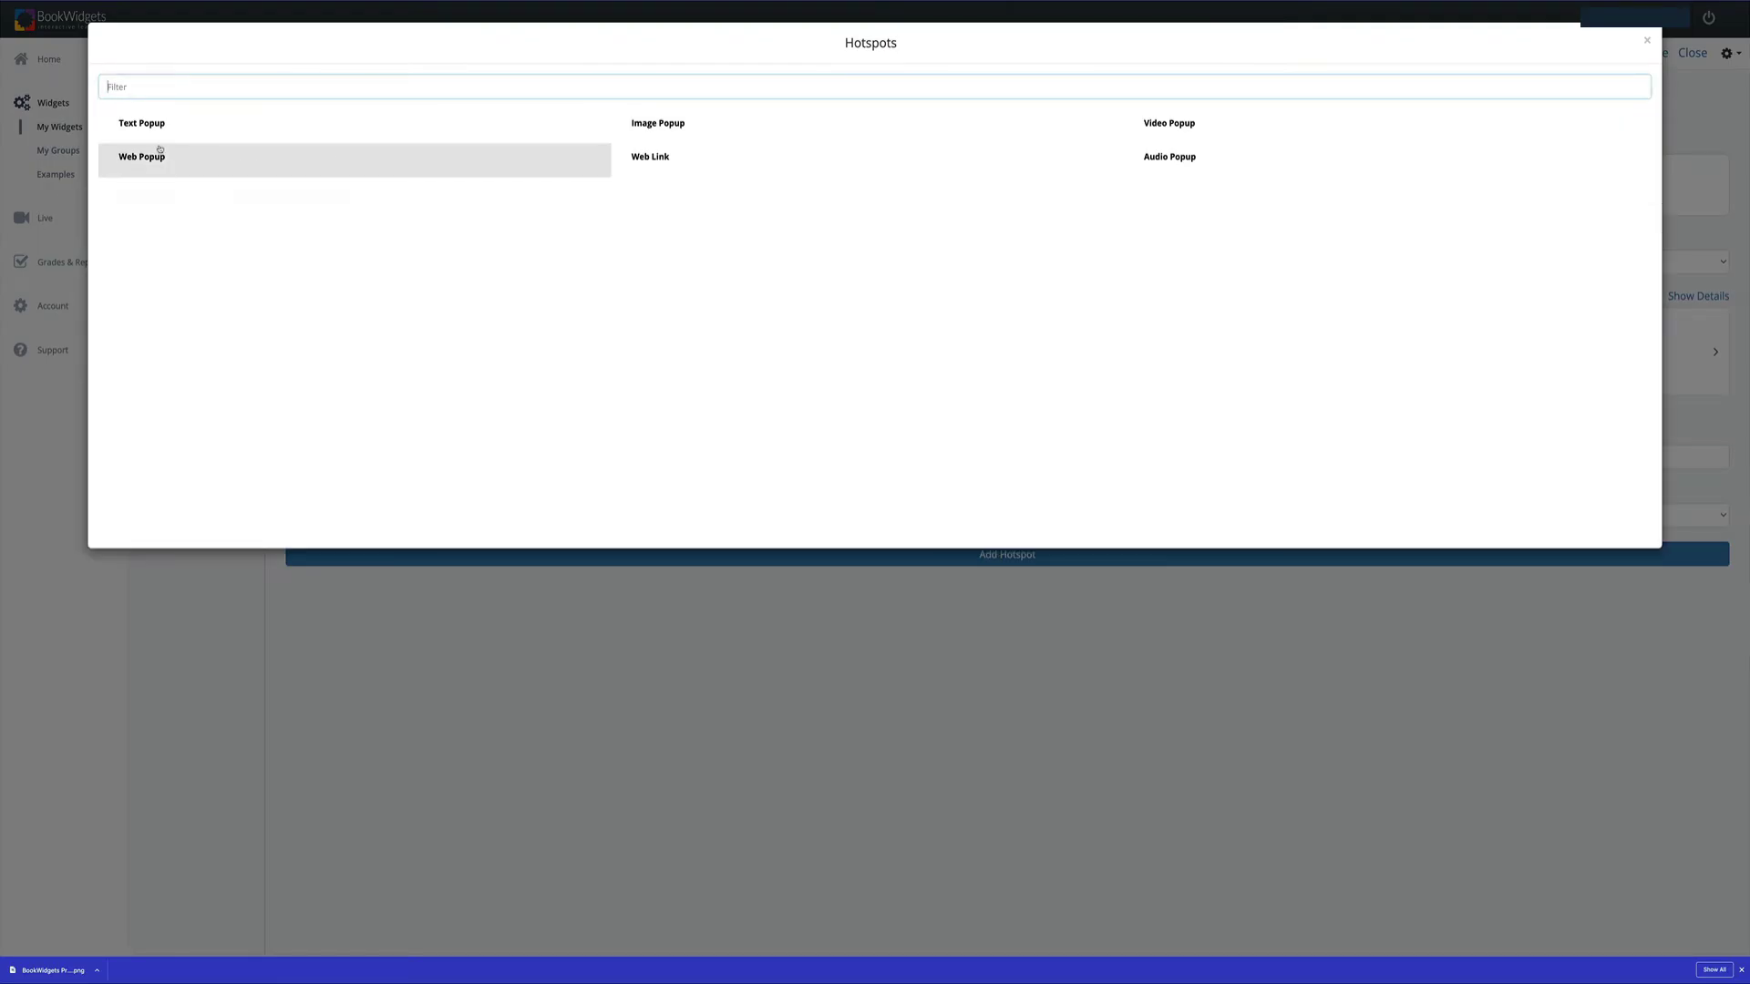
click(159, 154)
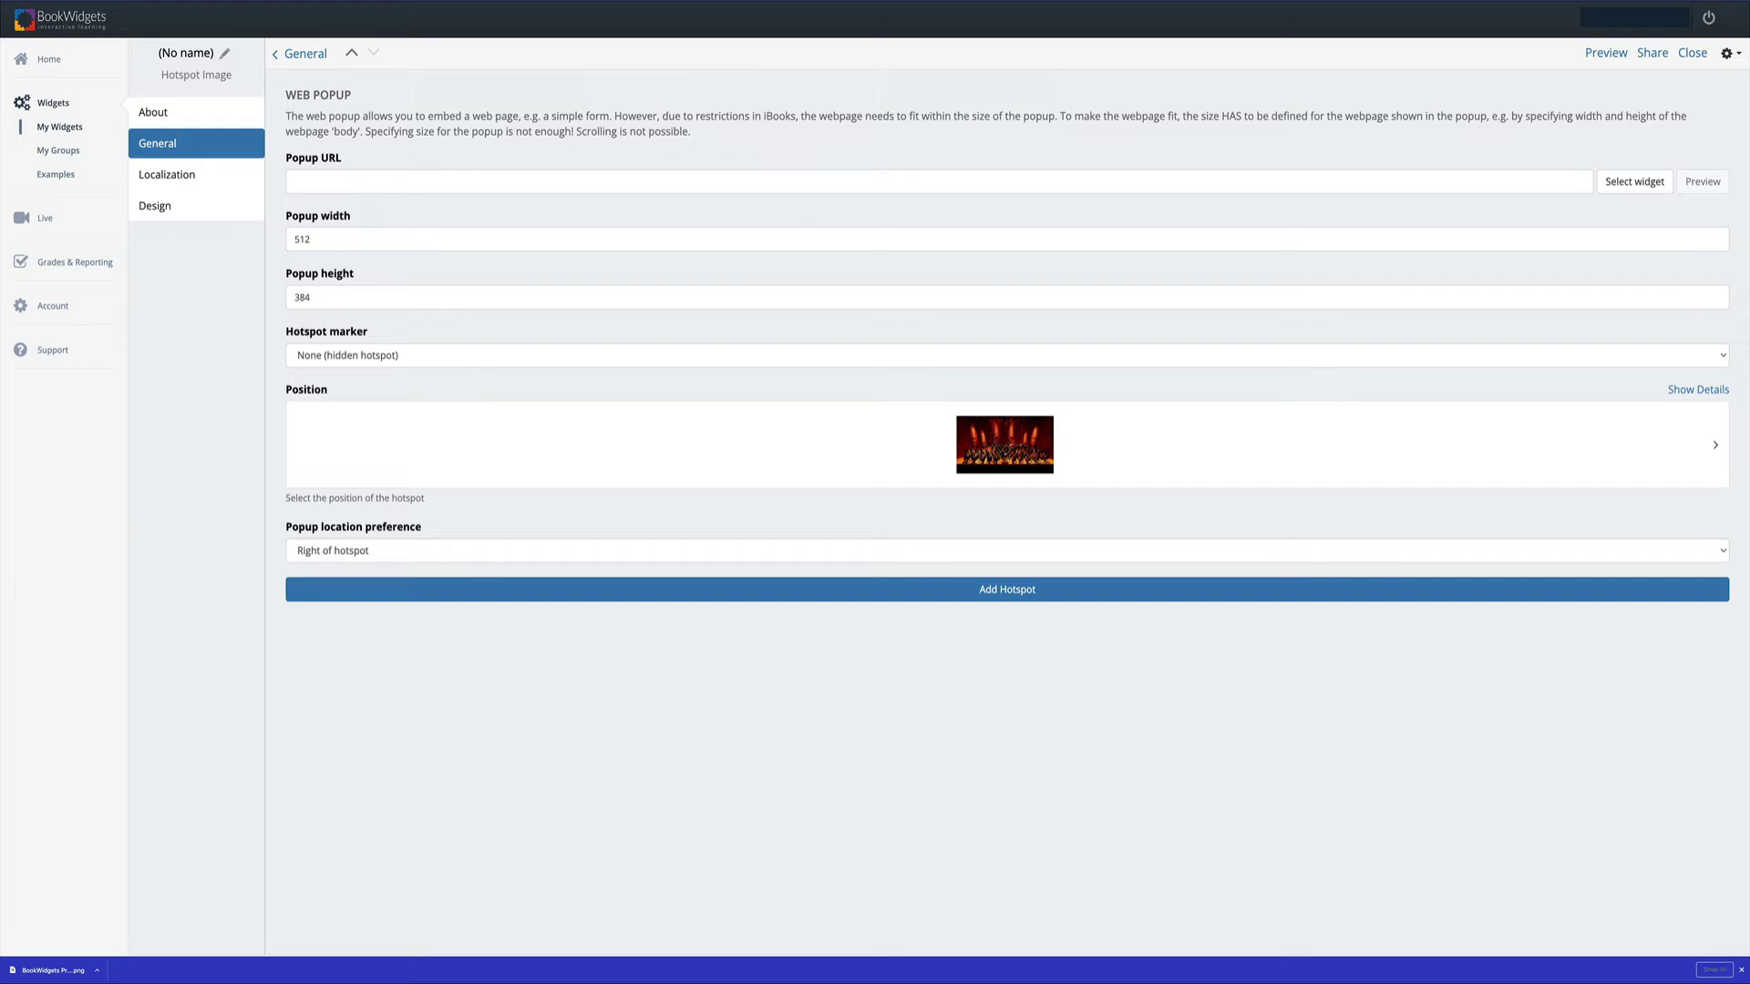
click(333, 185)
text(https://nyphil.org/)
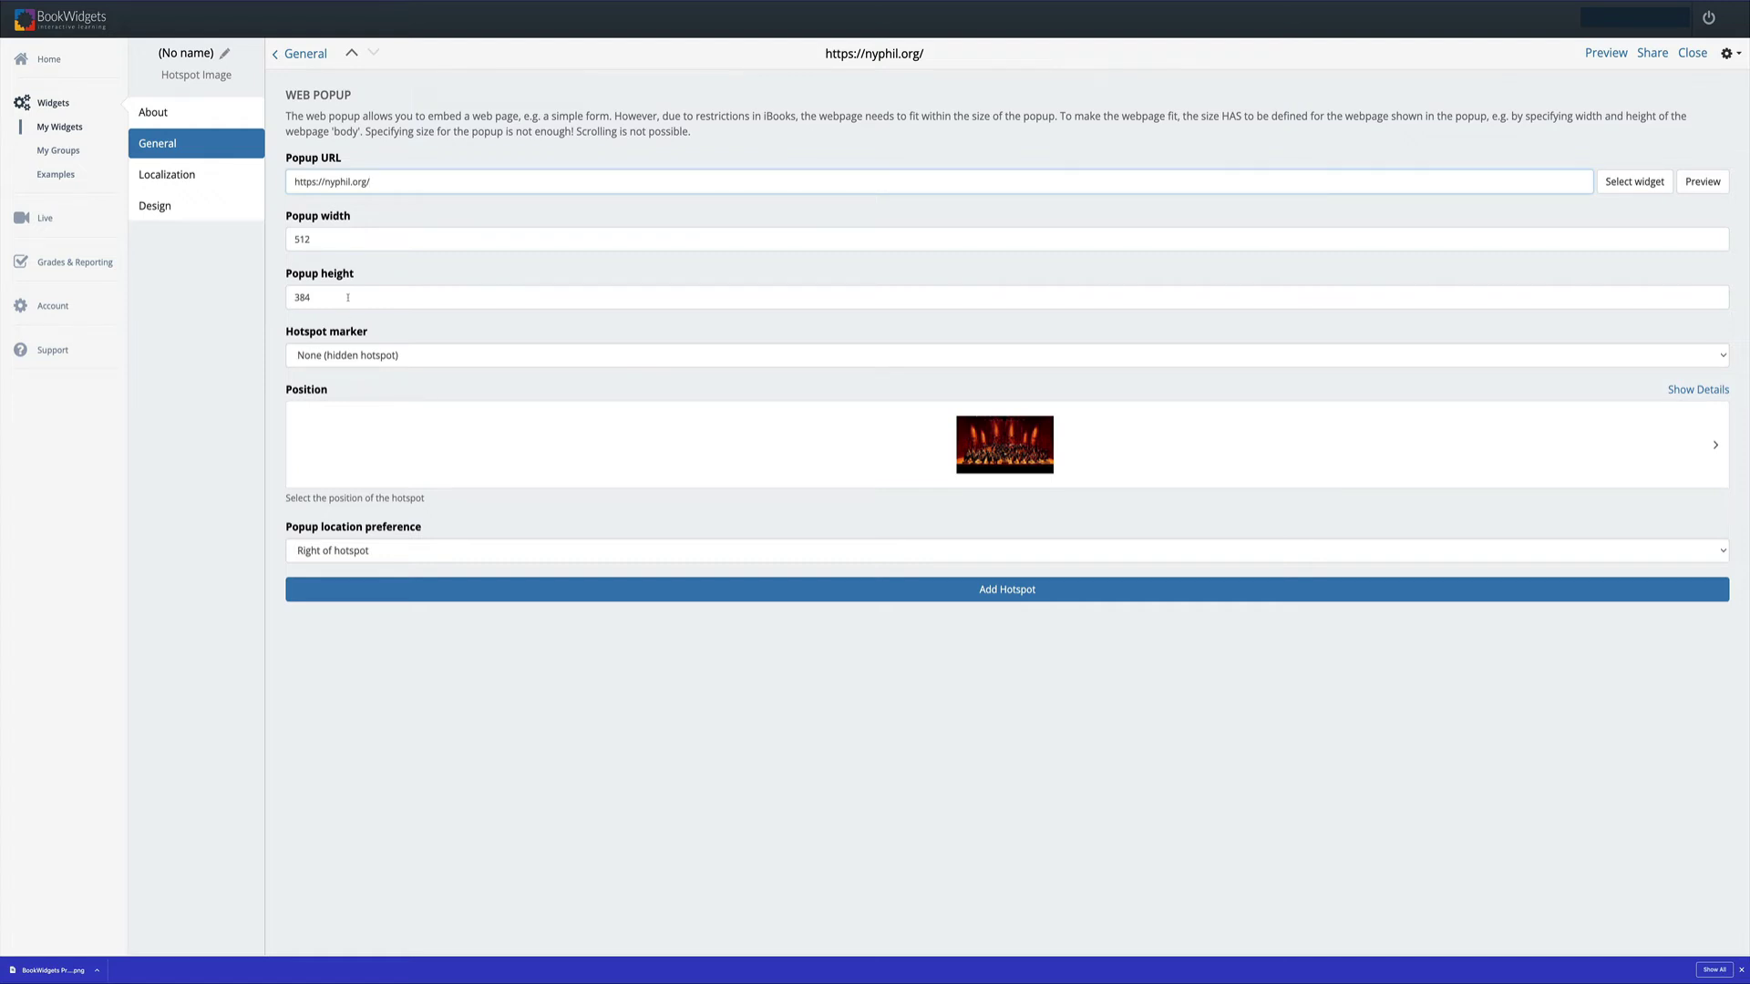
click(356, 358)
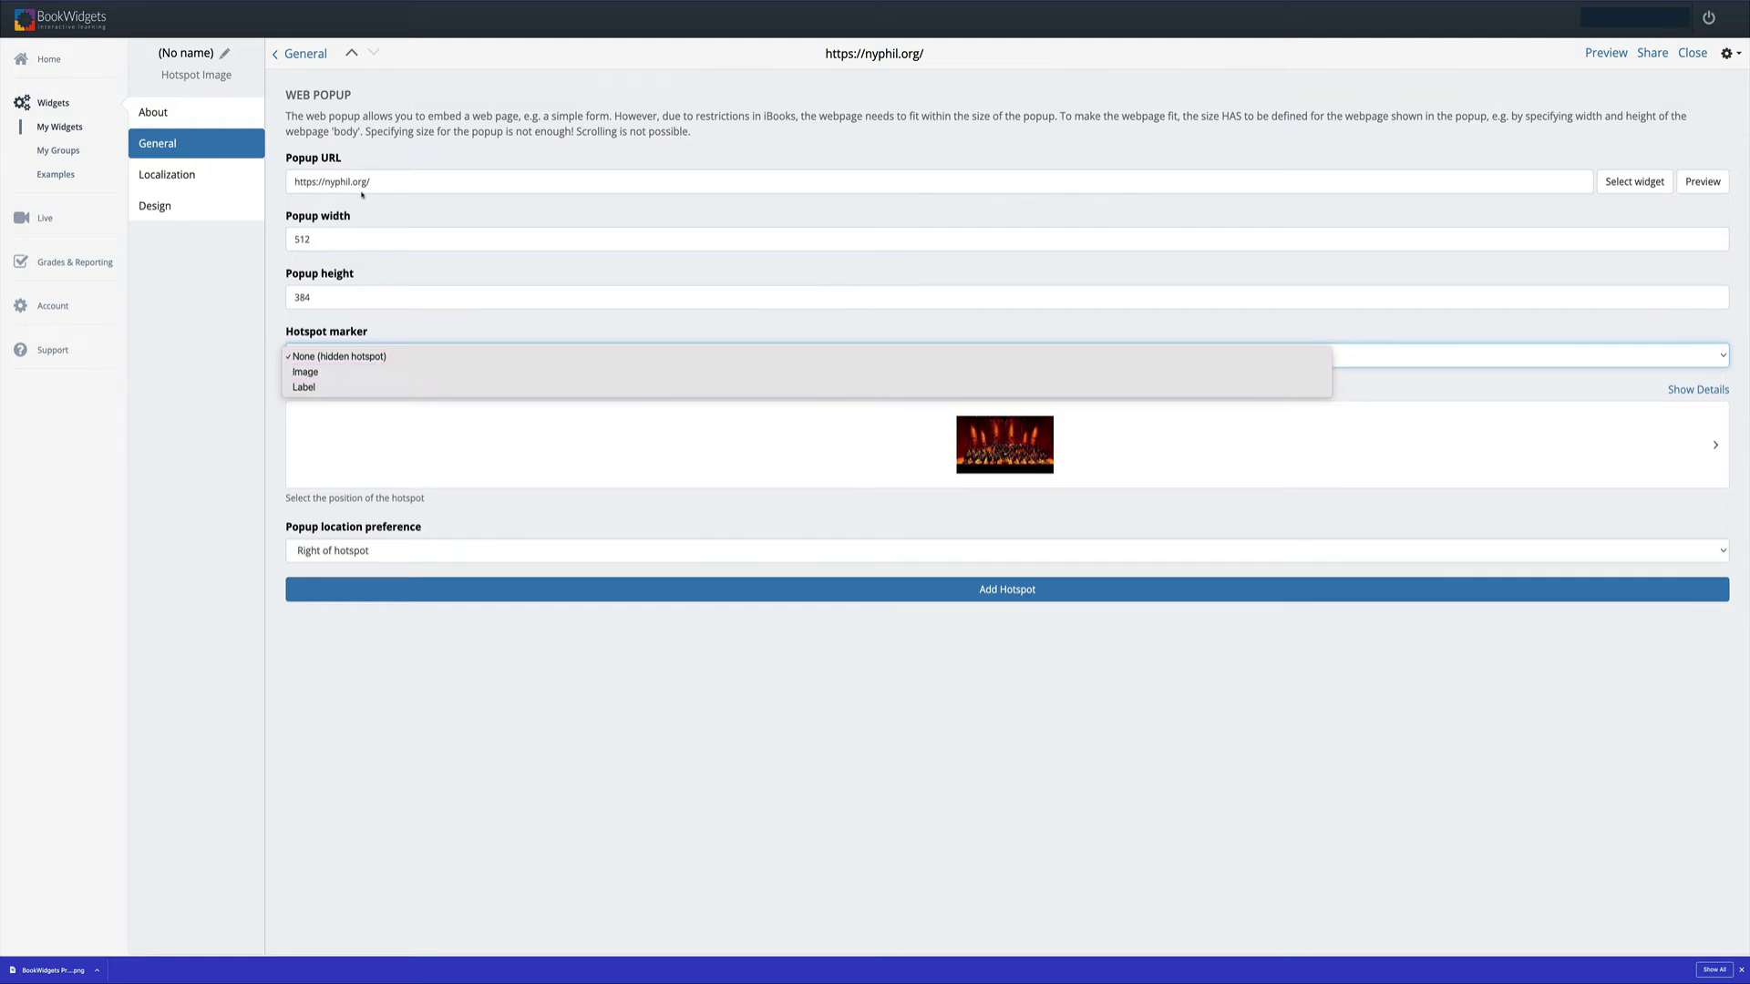
click(345, 386)
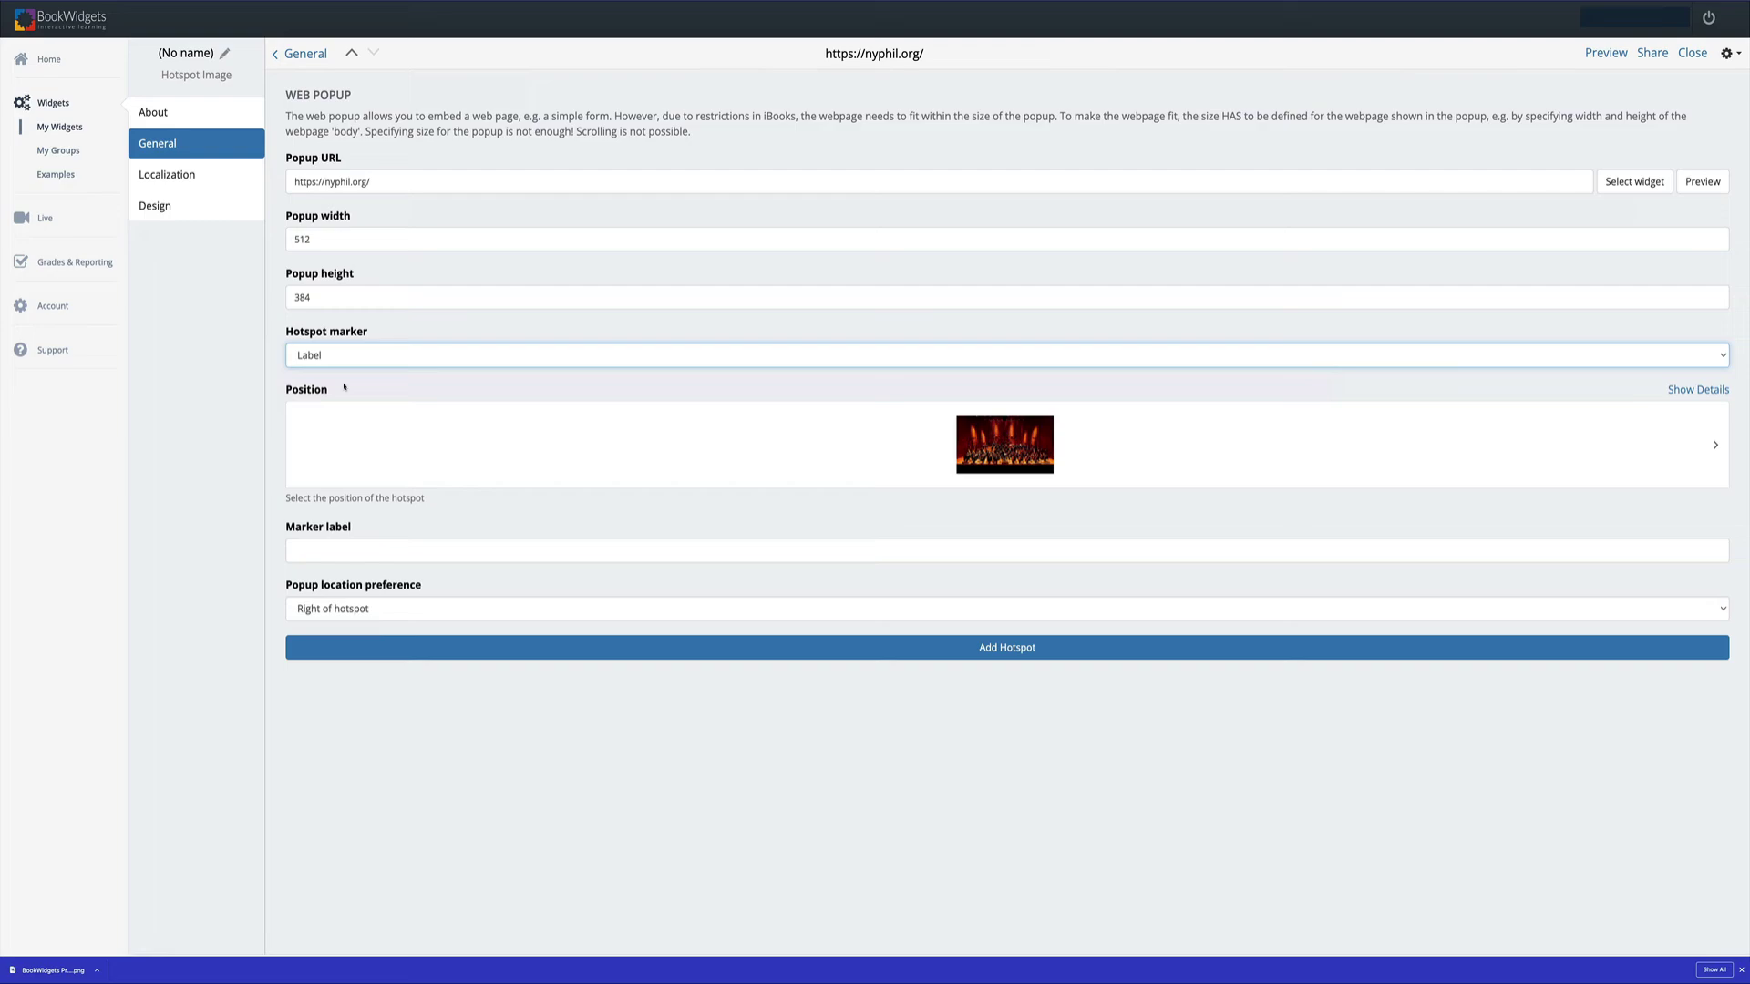
Place it at the photo's top-left, label it 'New York Philharmonic', and open the popup below it.
click(948, 439)
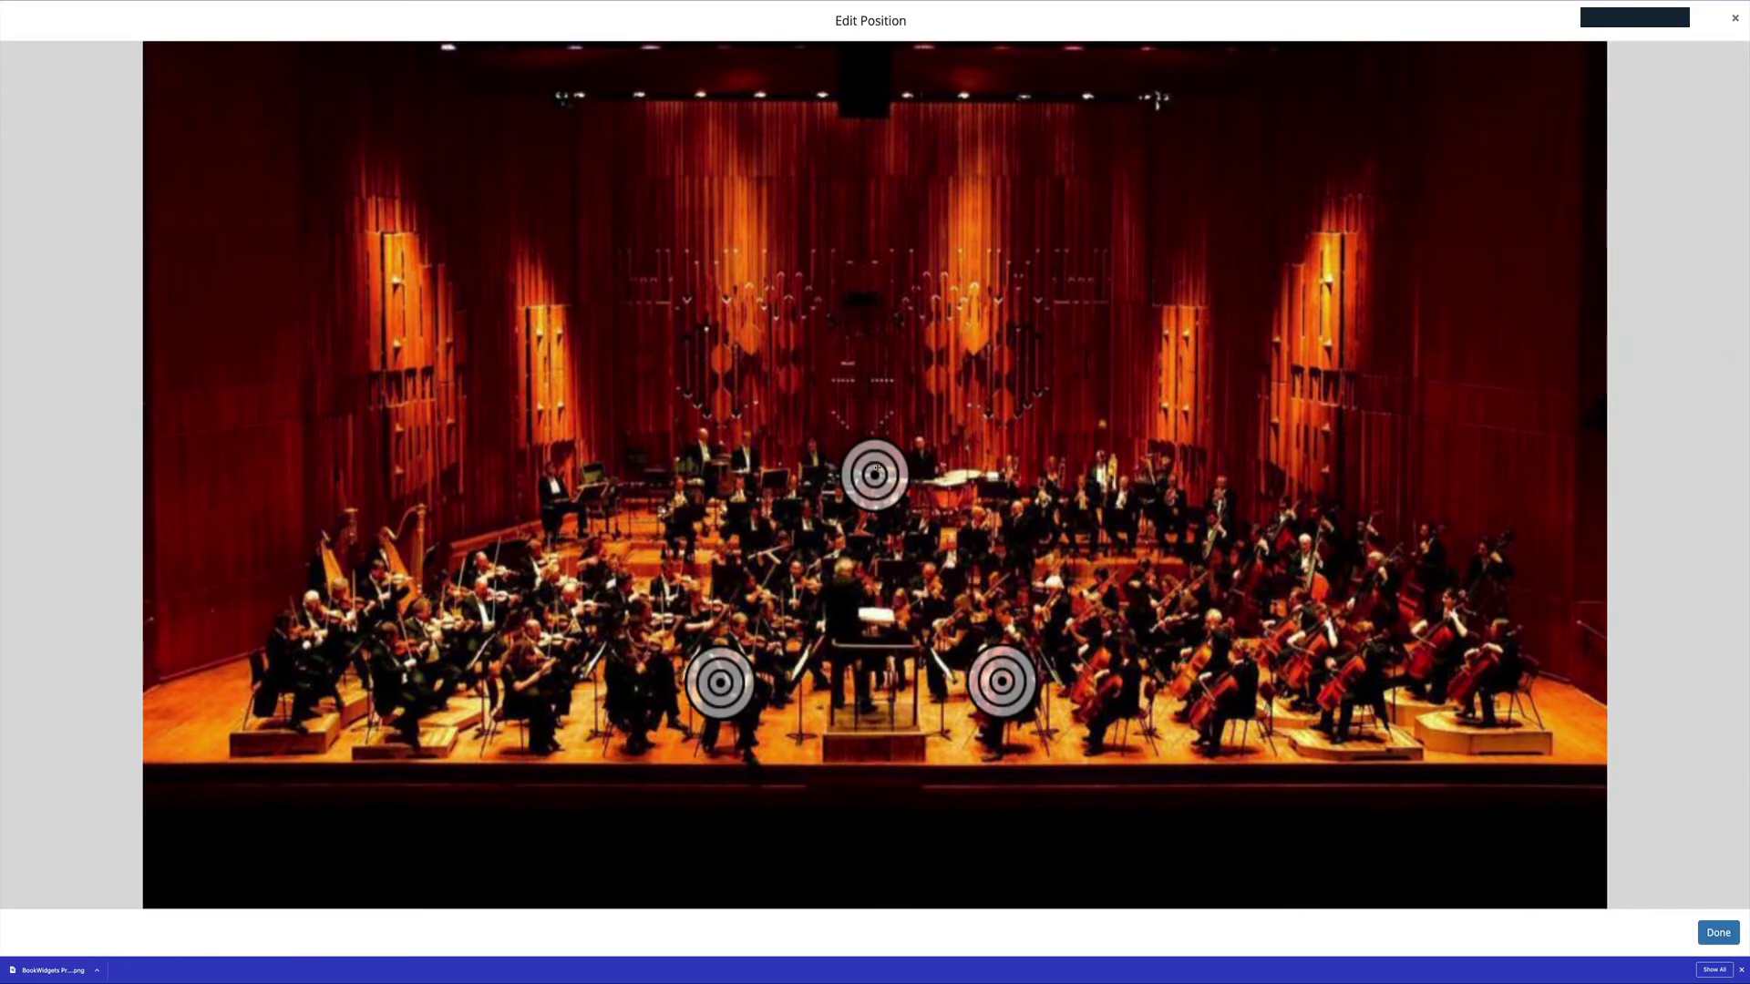
mouse_move(883, 476)
mouse_down()
mouse_move(662, 372)
mouse_move(363, 164)
mouse_up()
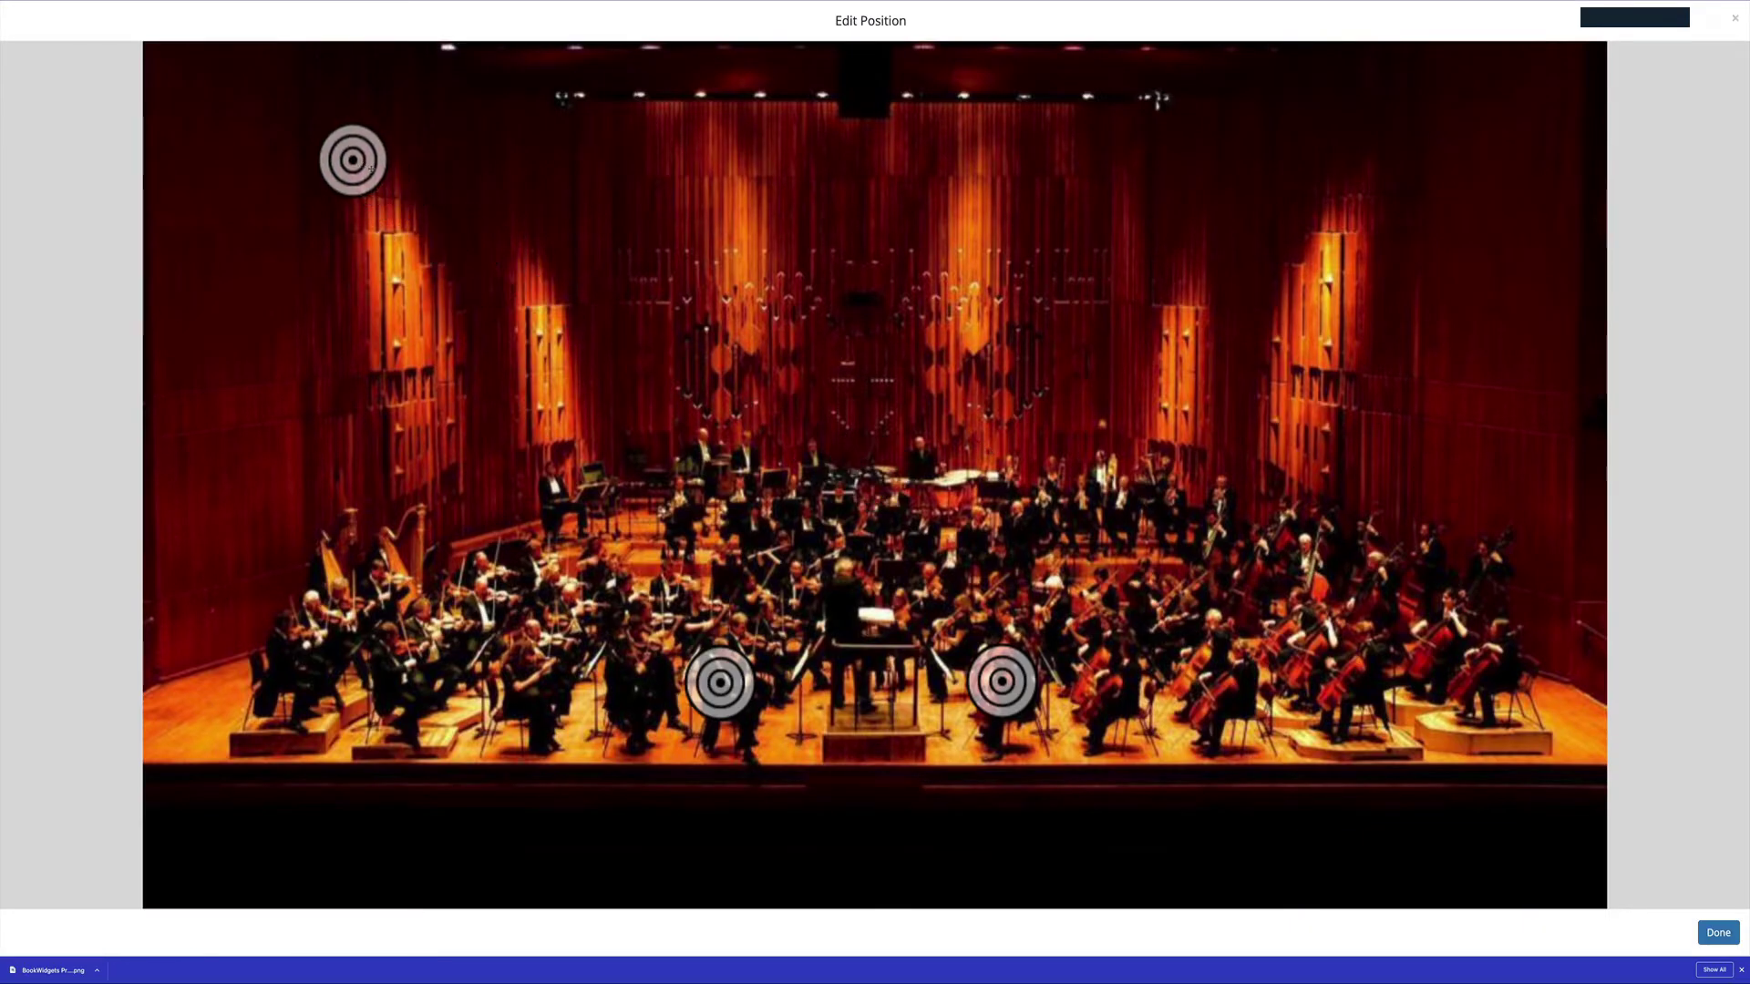
click(1719, 932)
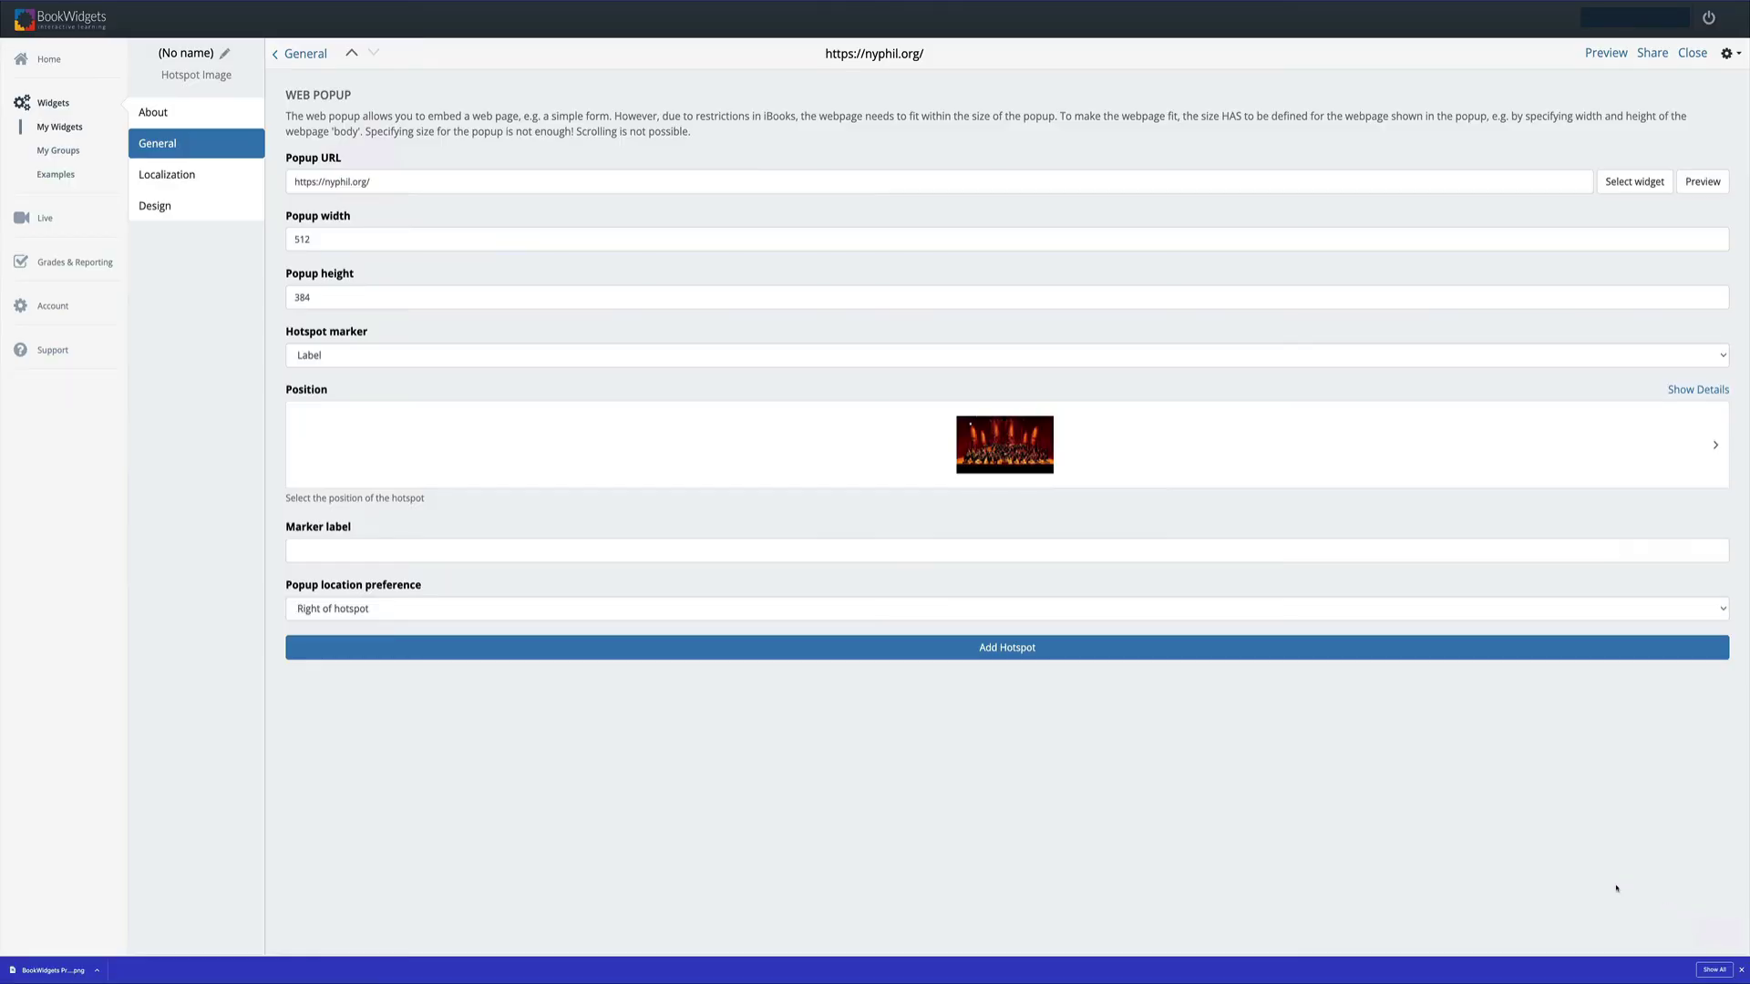
click(839, 552)
text(New Yor)
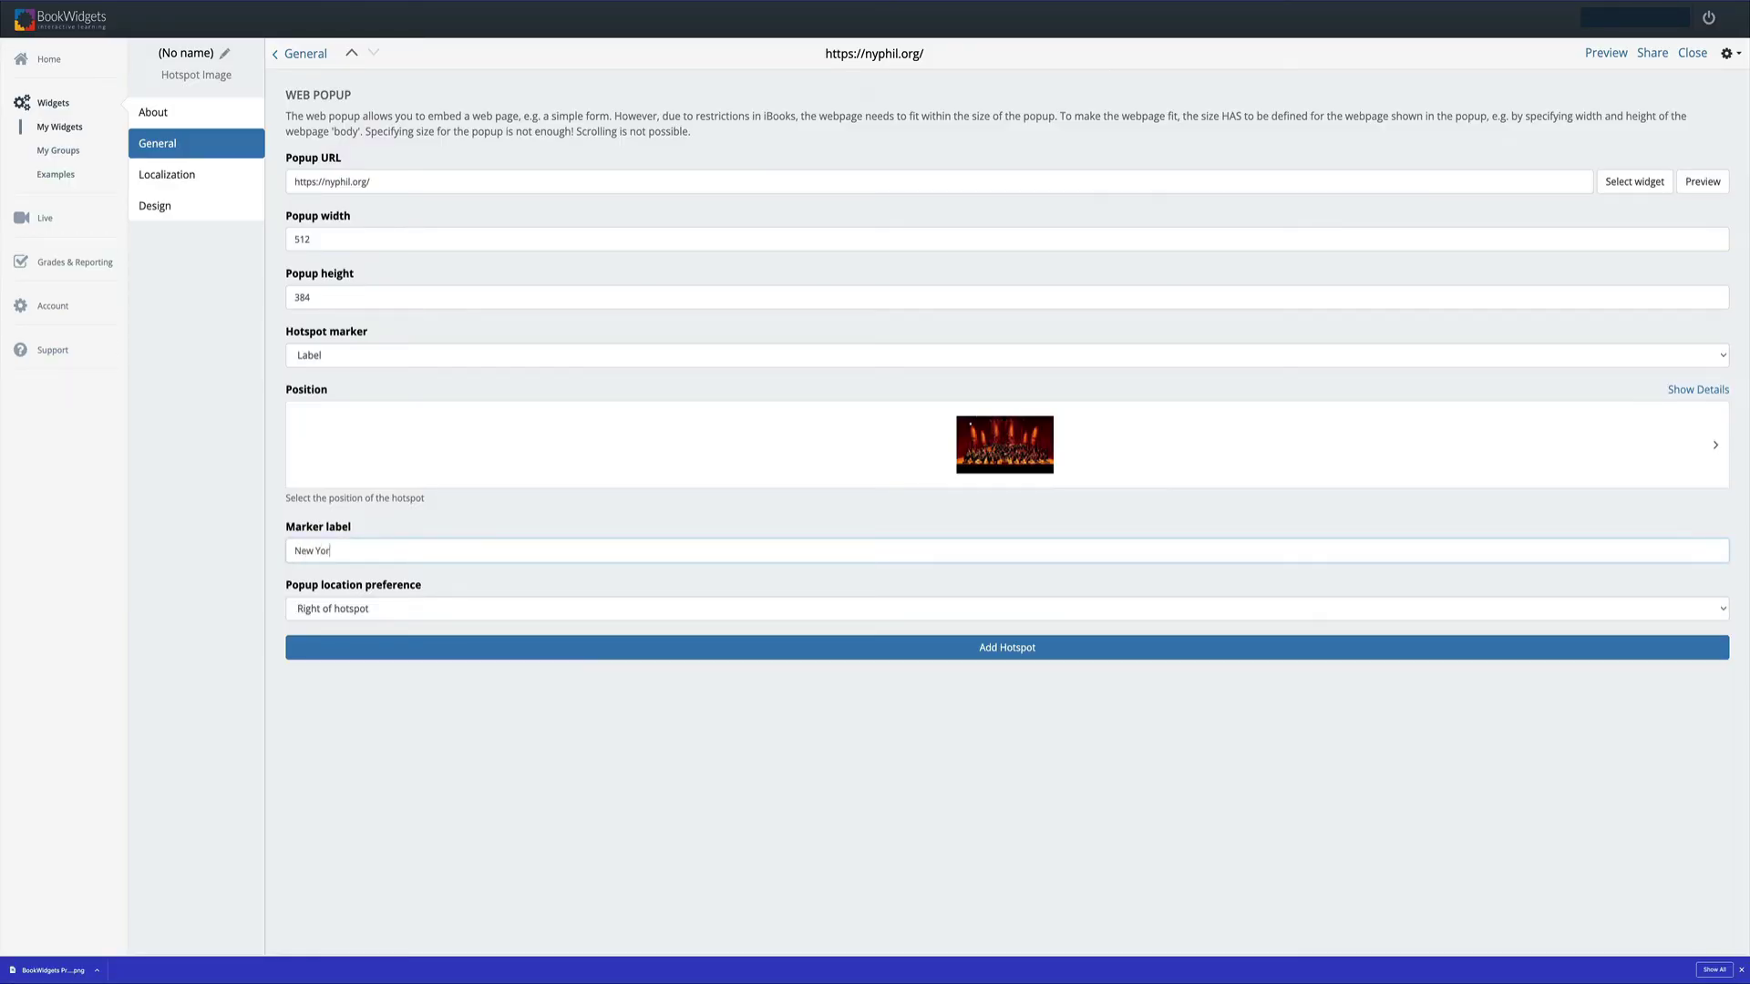
text(k Philharmonic)
click(492, 610)
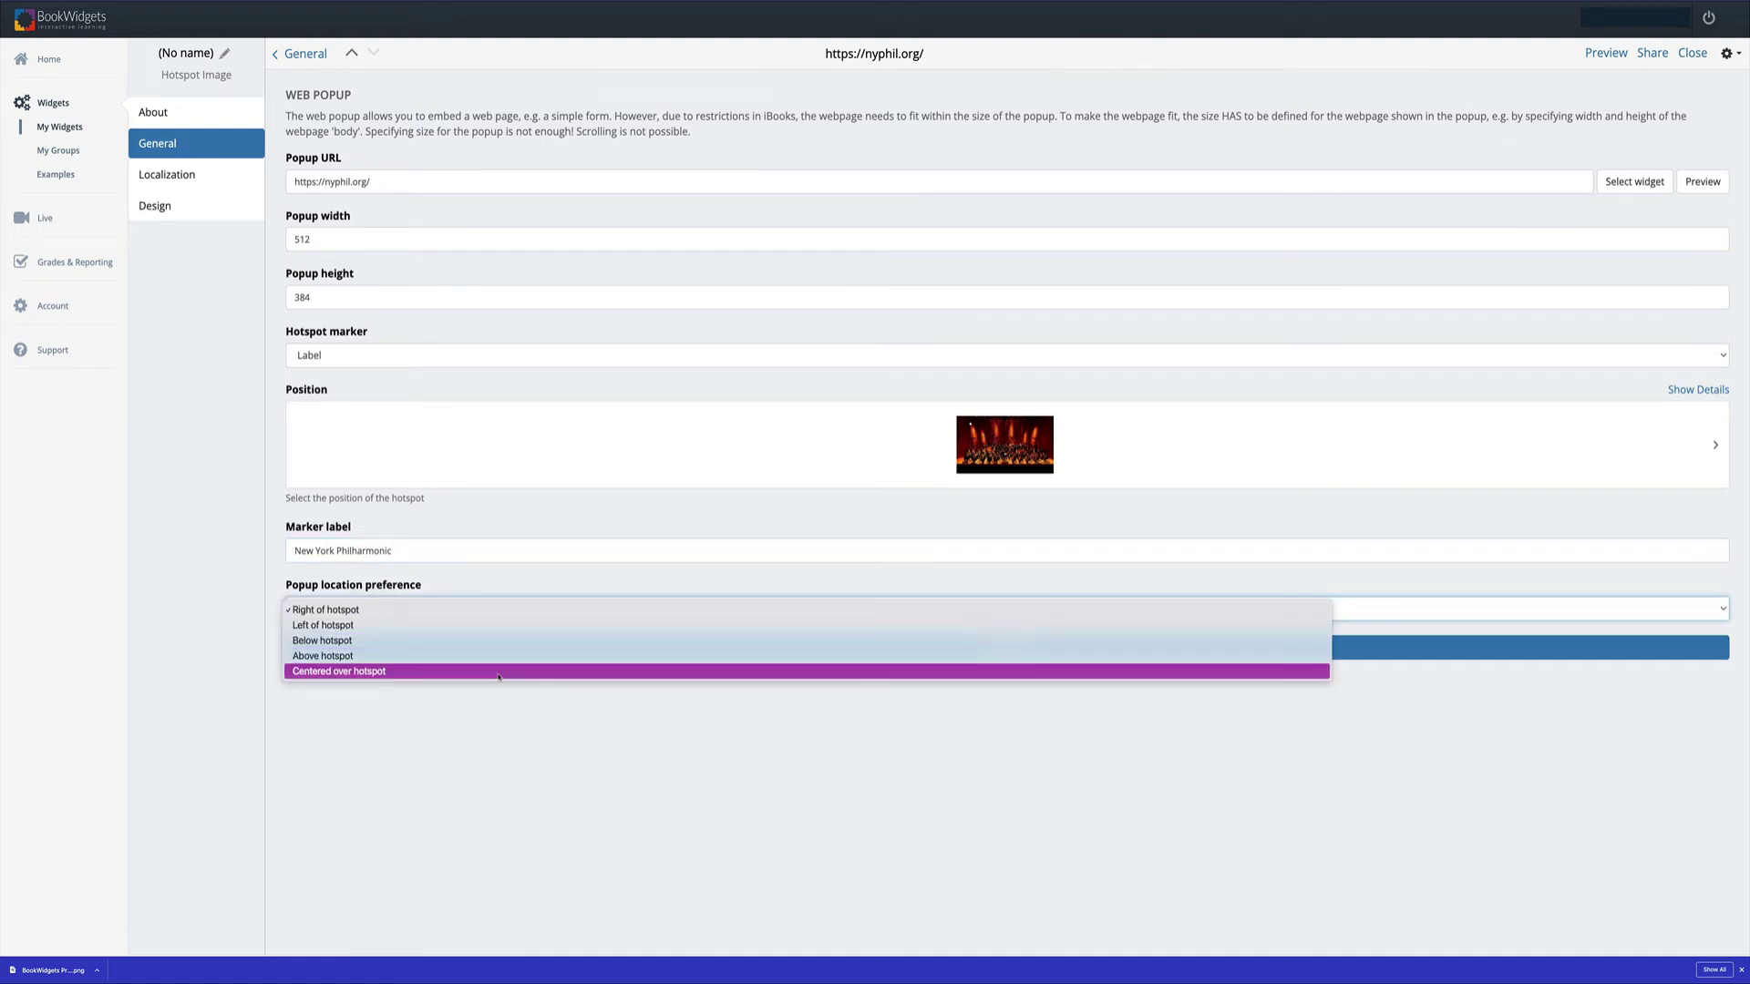
click(499, 642)
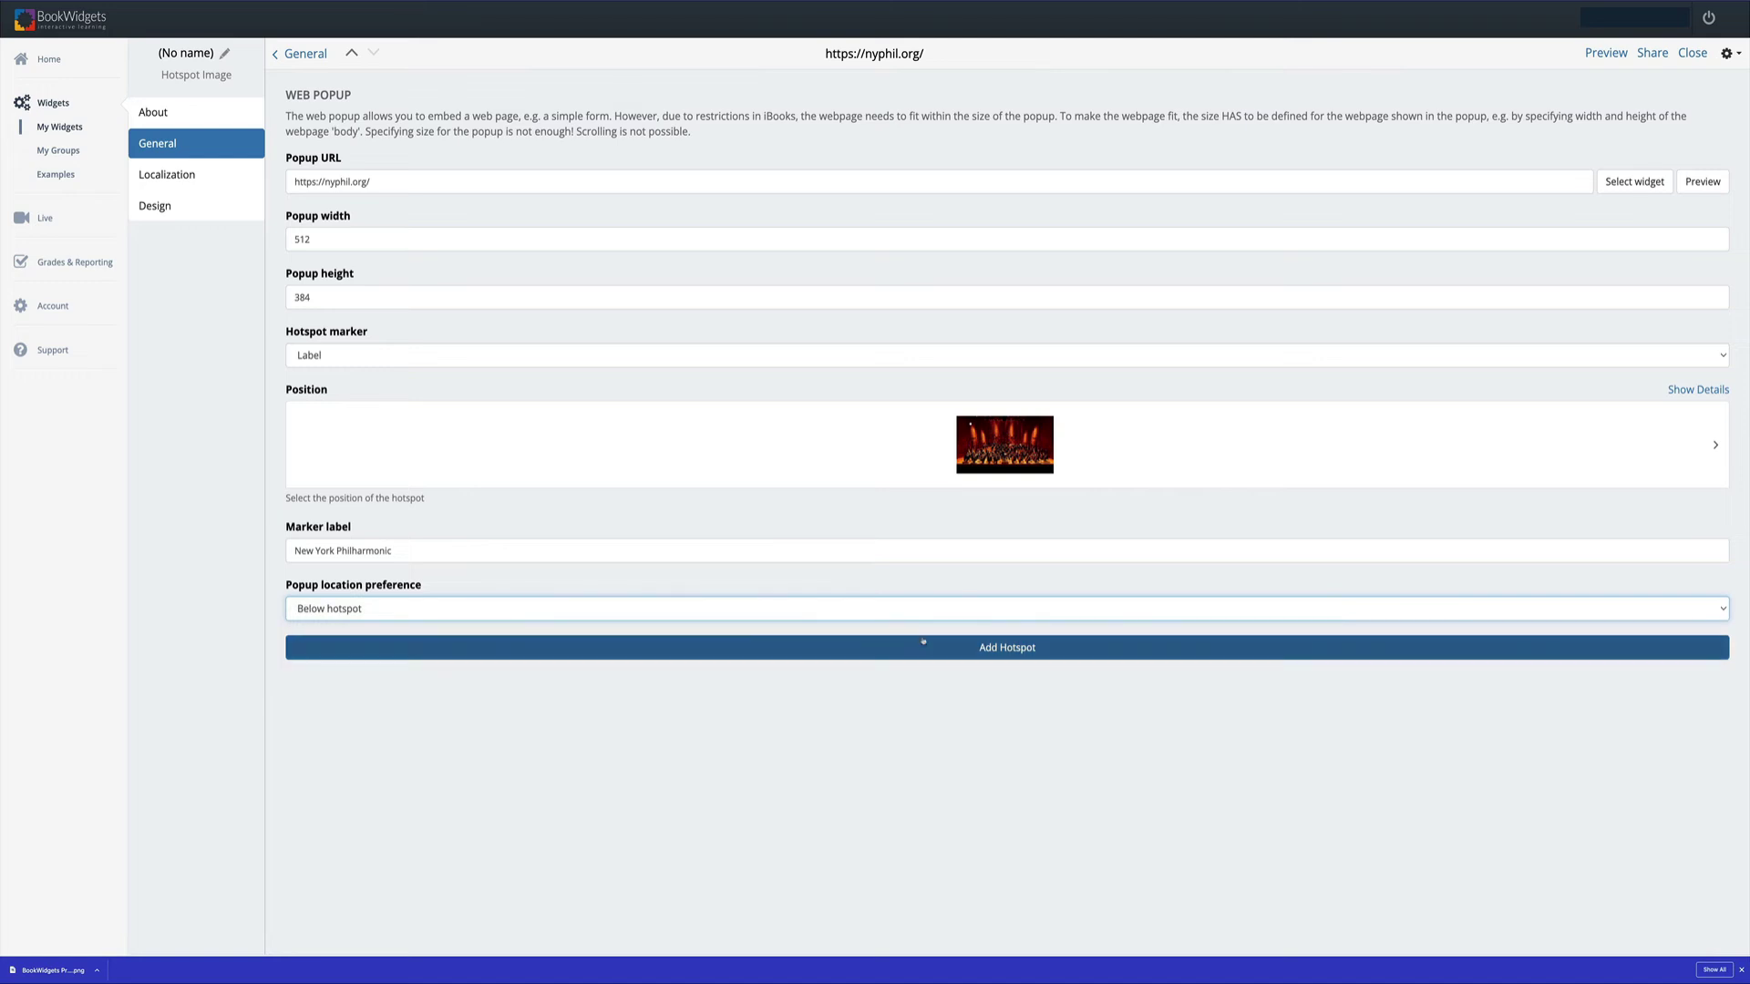
click(1606, 52)
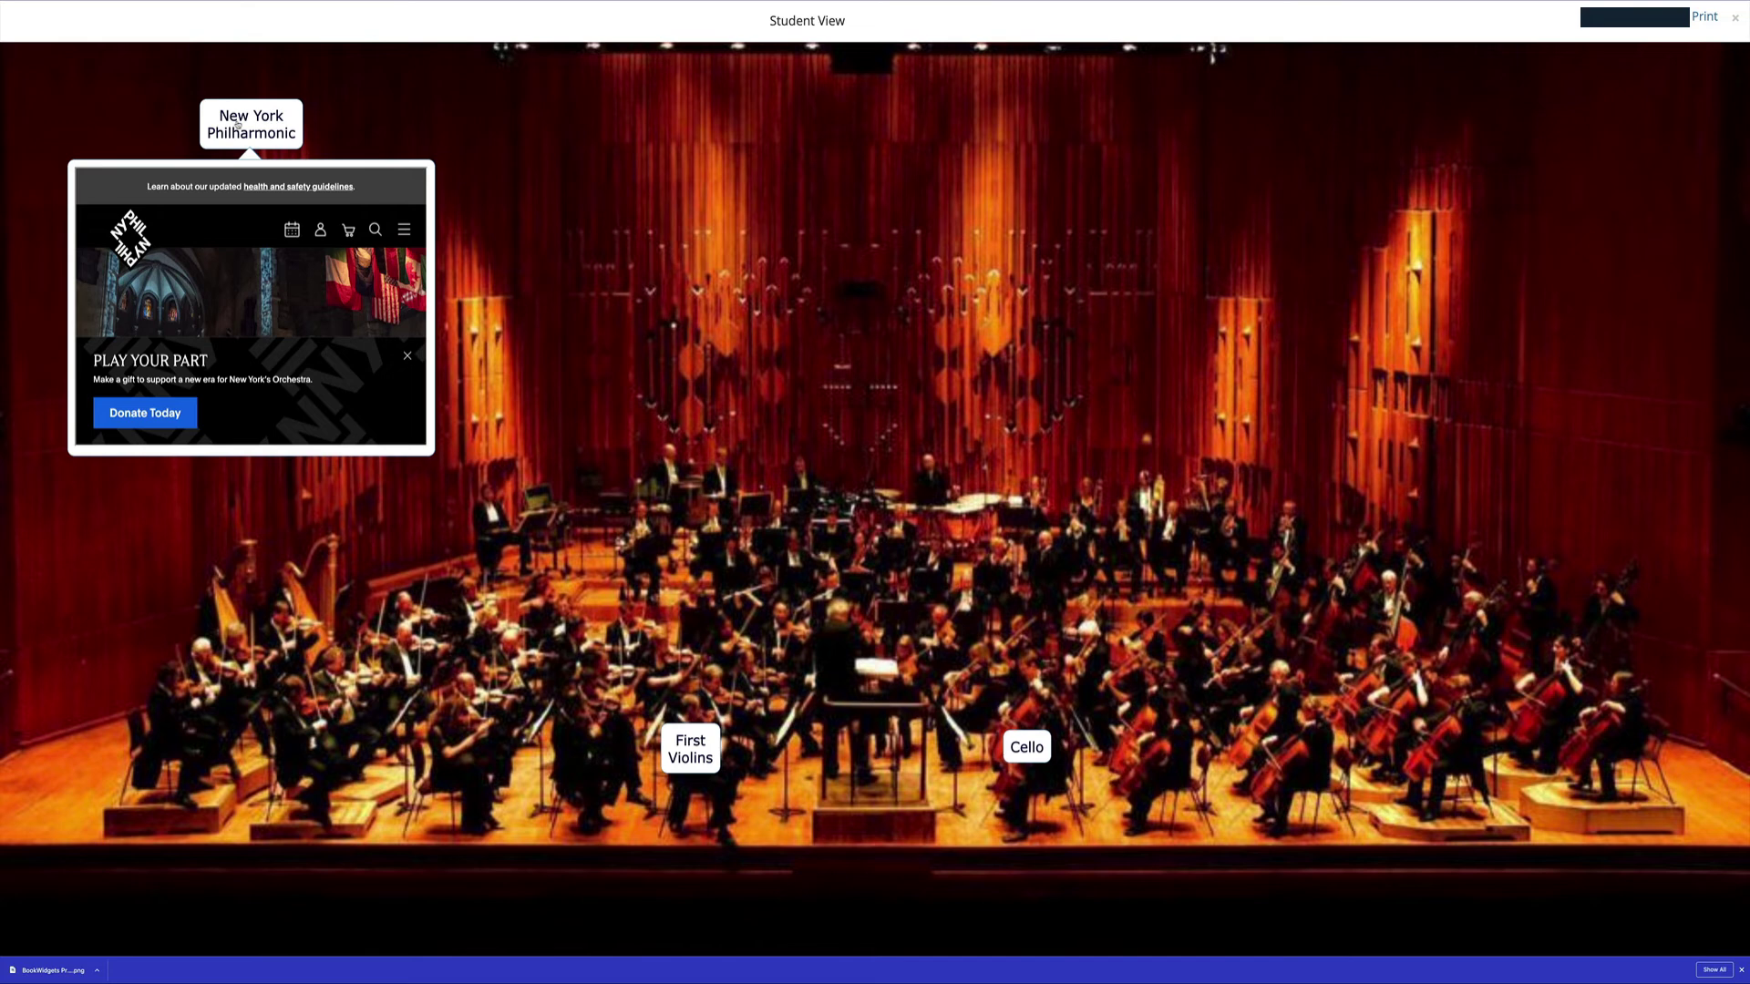
scroll(264, 345, down, 5)
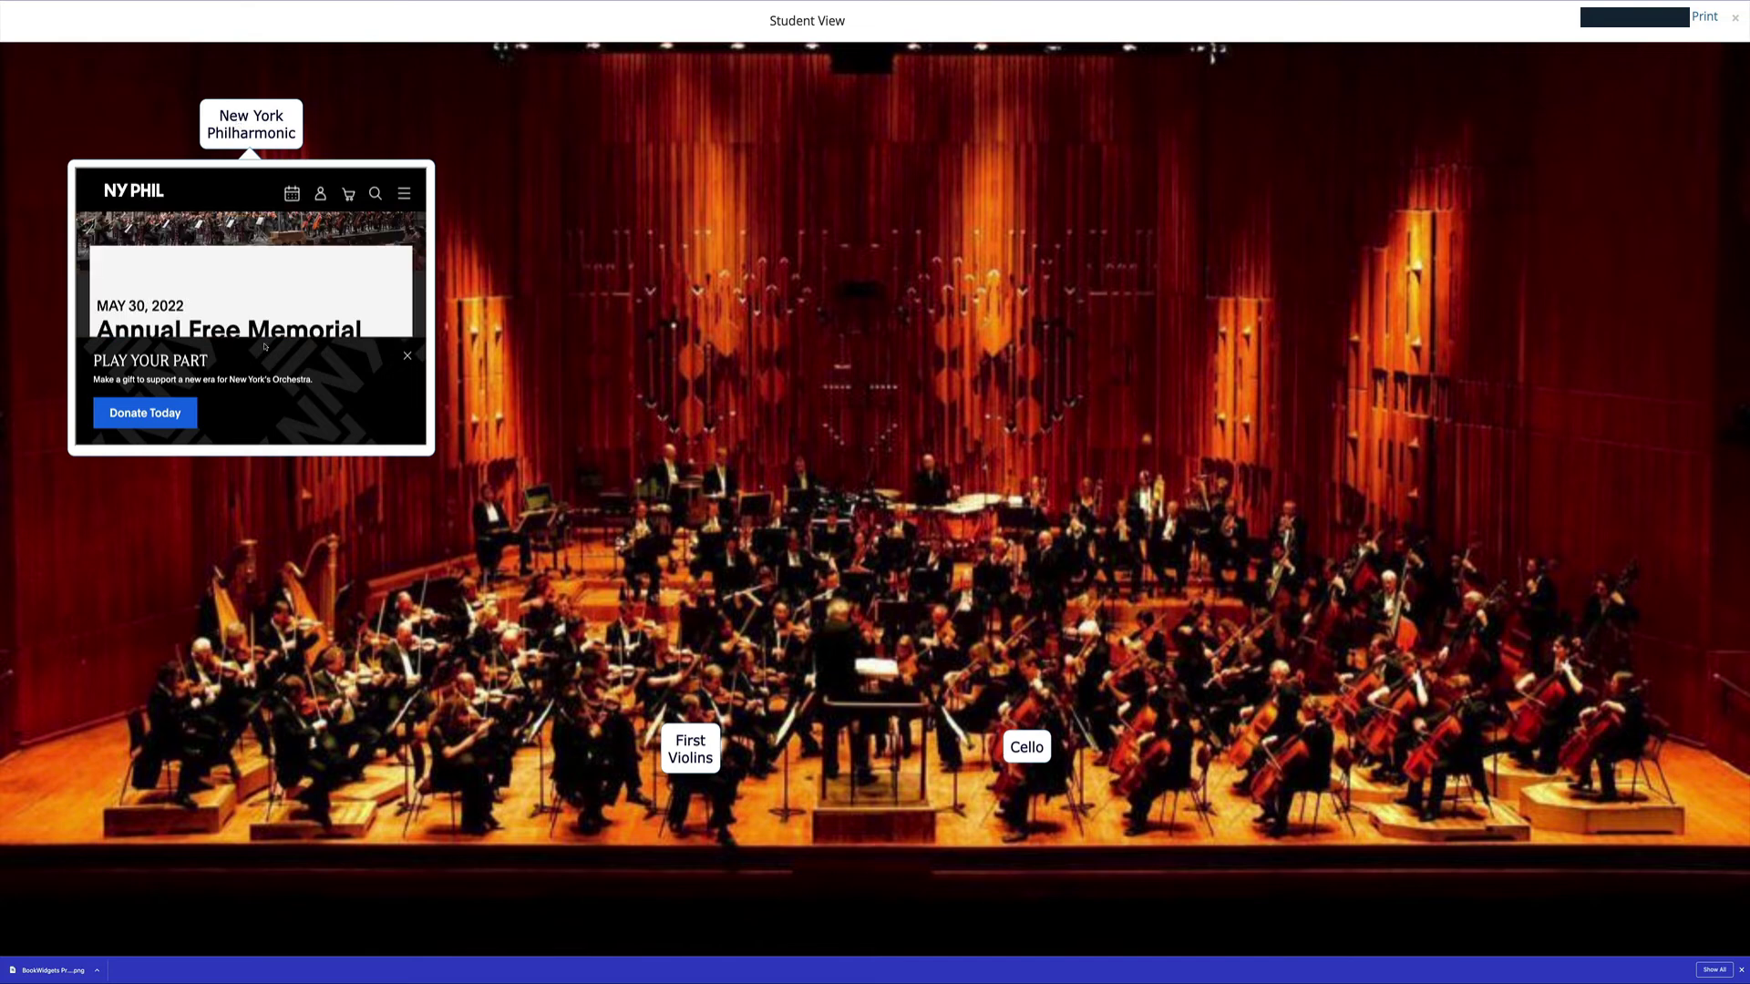
click(409, 356)
scroll(335, 337, down, 5)
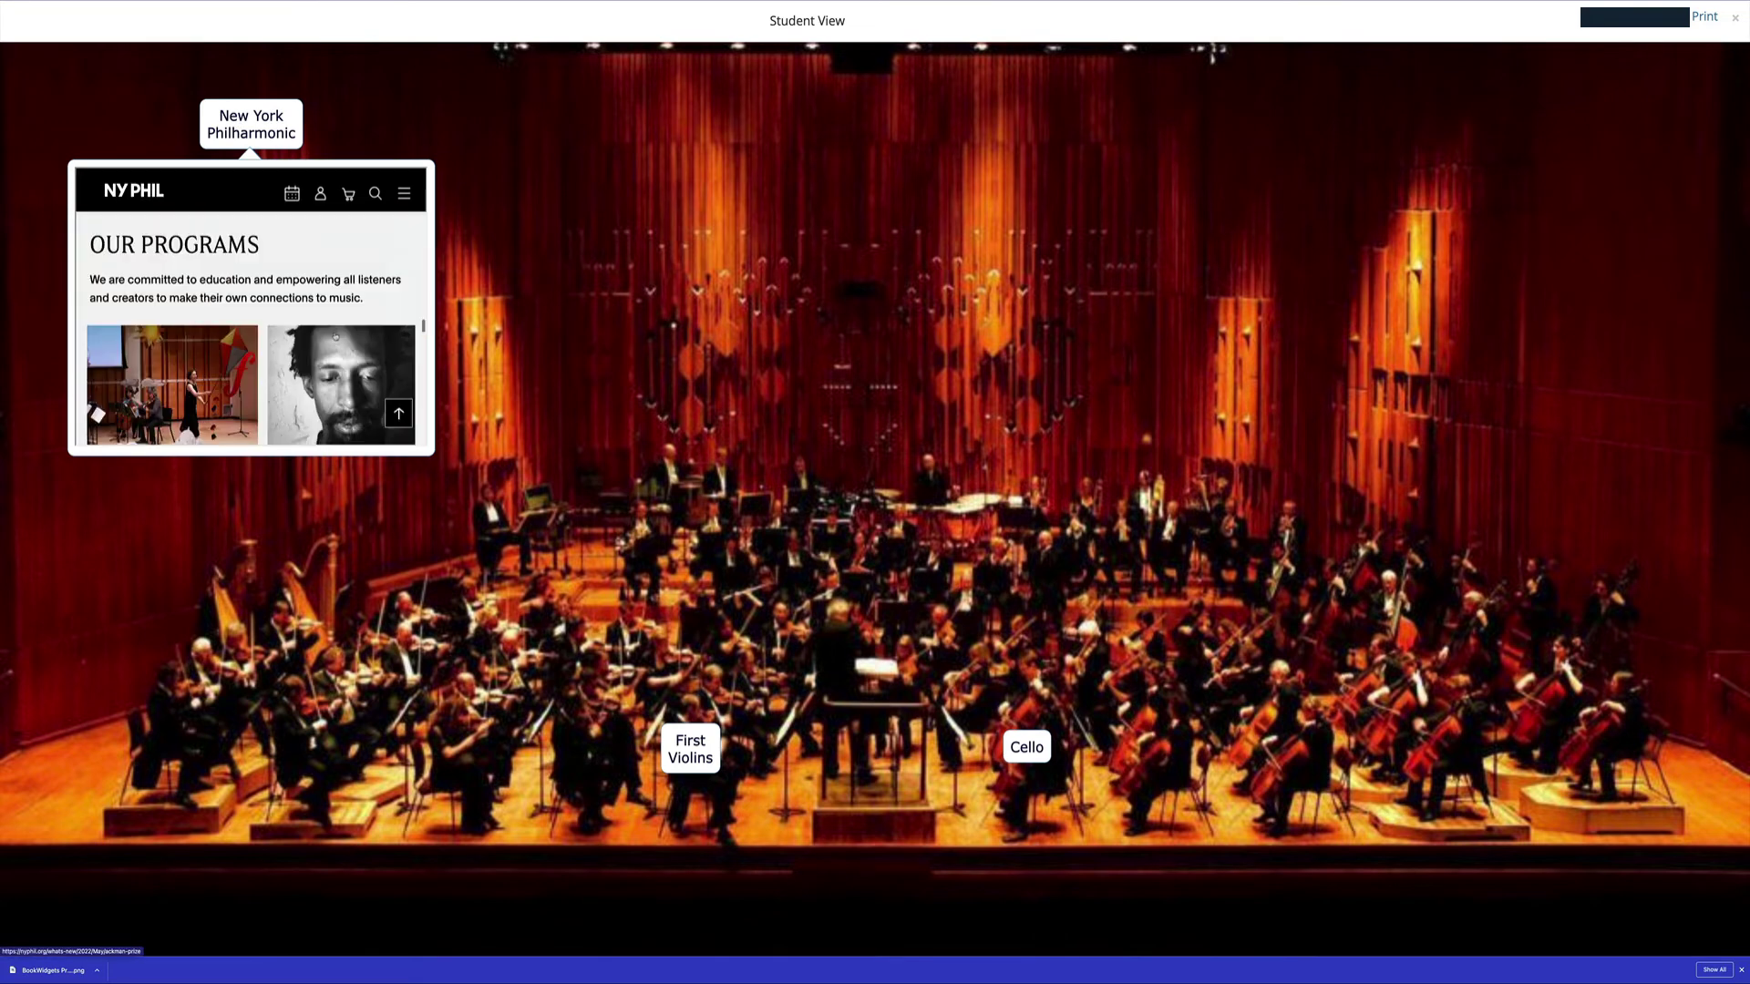
scroll(335, 337, down, 10)
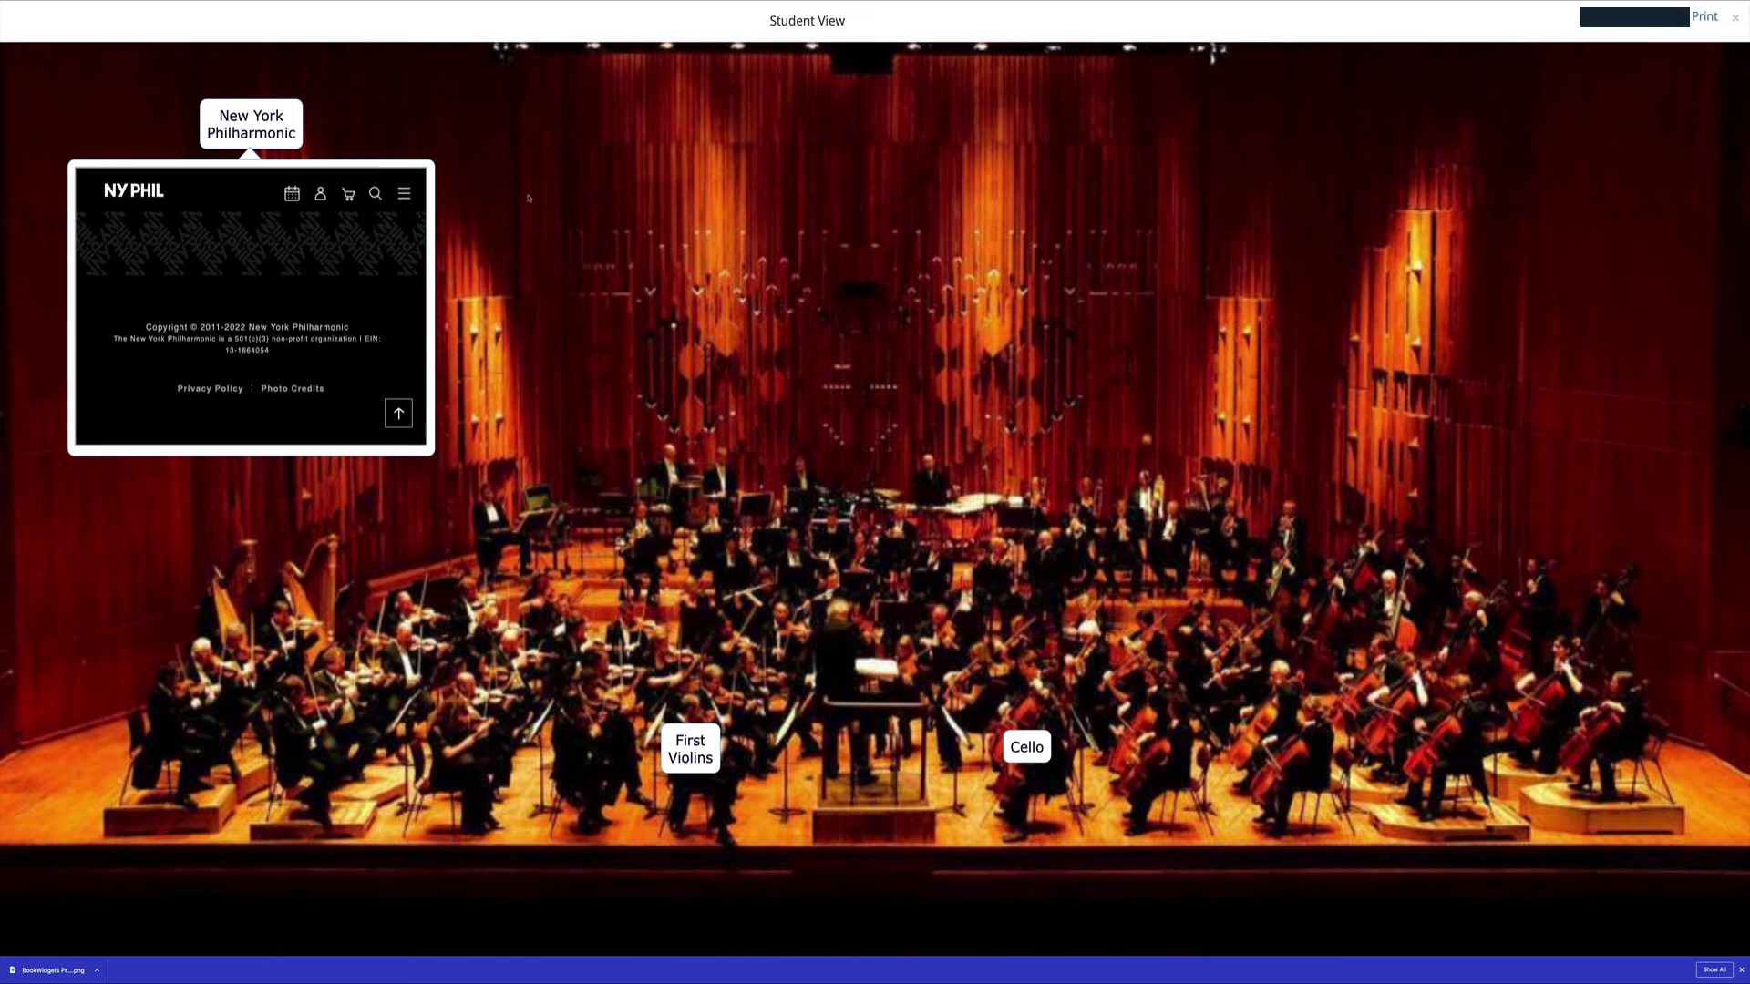
click(1736, 17)
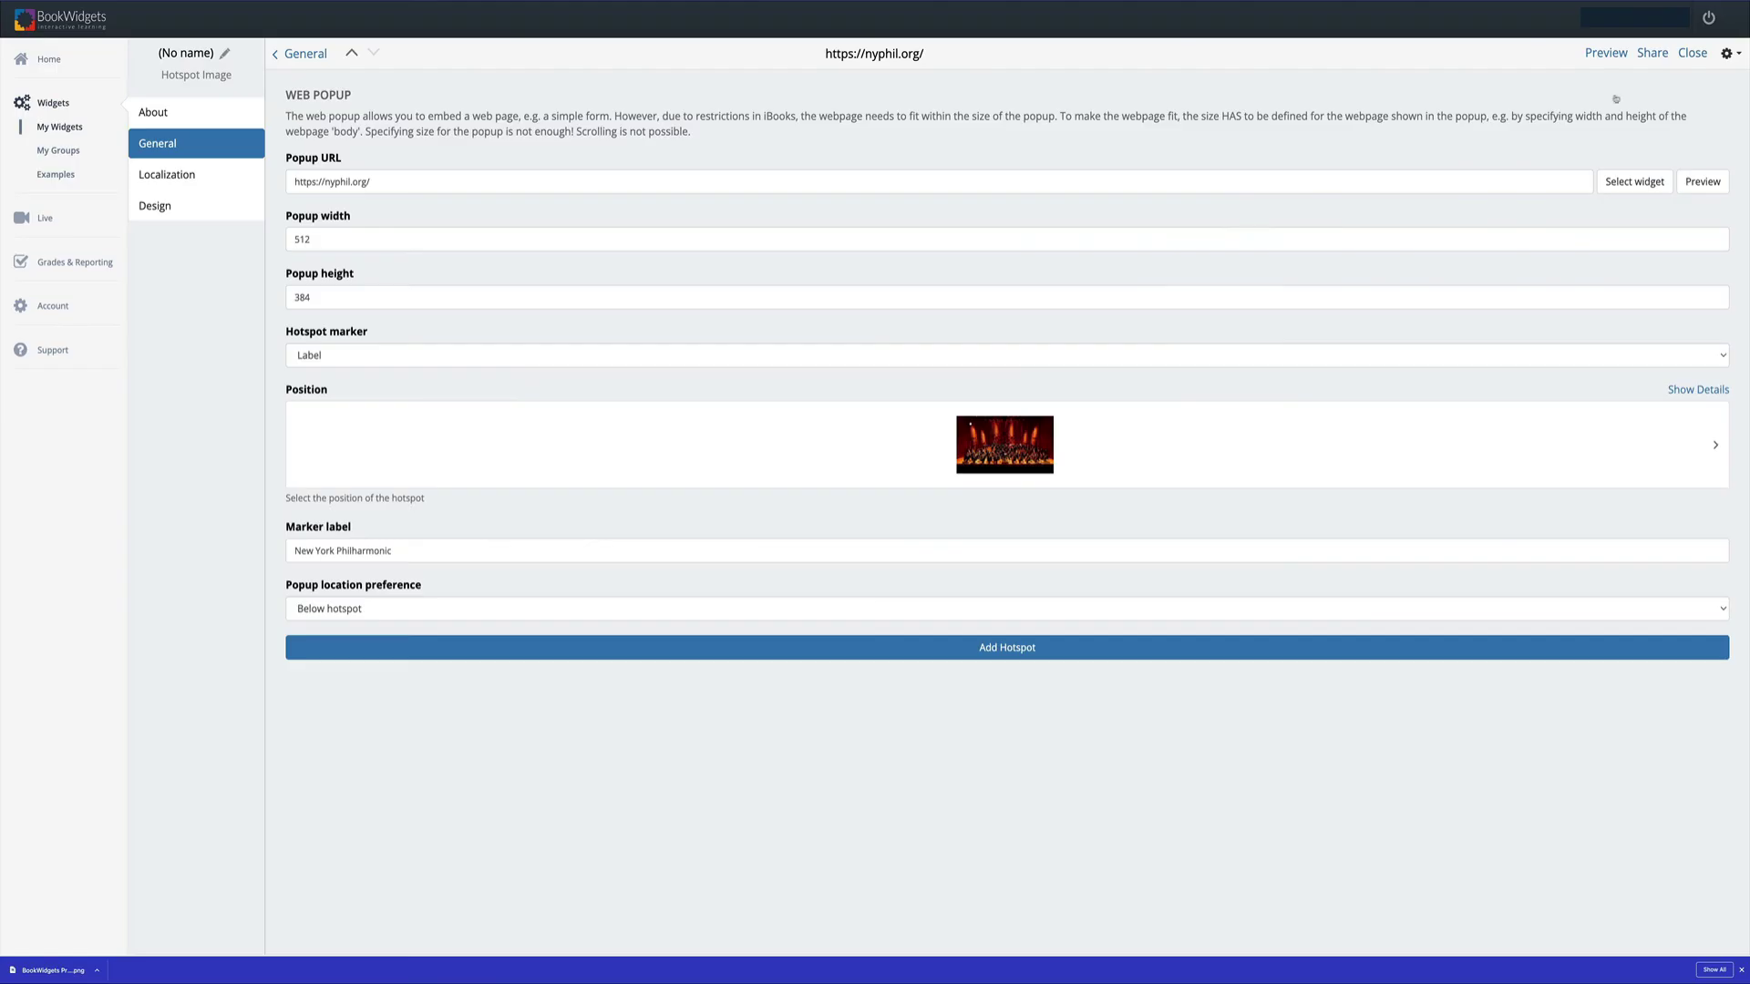
Duplicate the Cellos hotspot, changing its text to 'Double Bass is EVEN LOWER than the cellos' and label to 'Double Bass'.
click(305, 55)
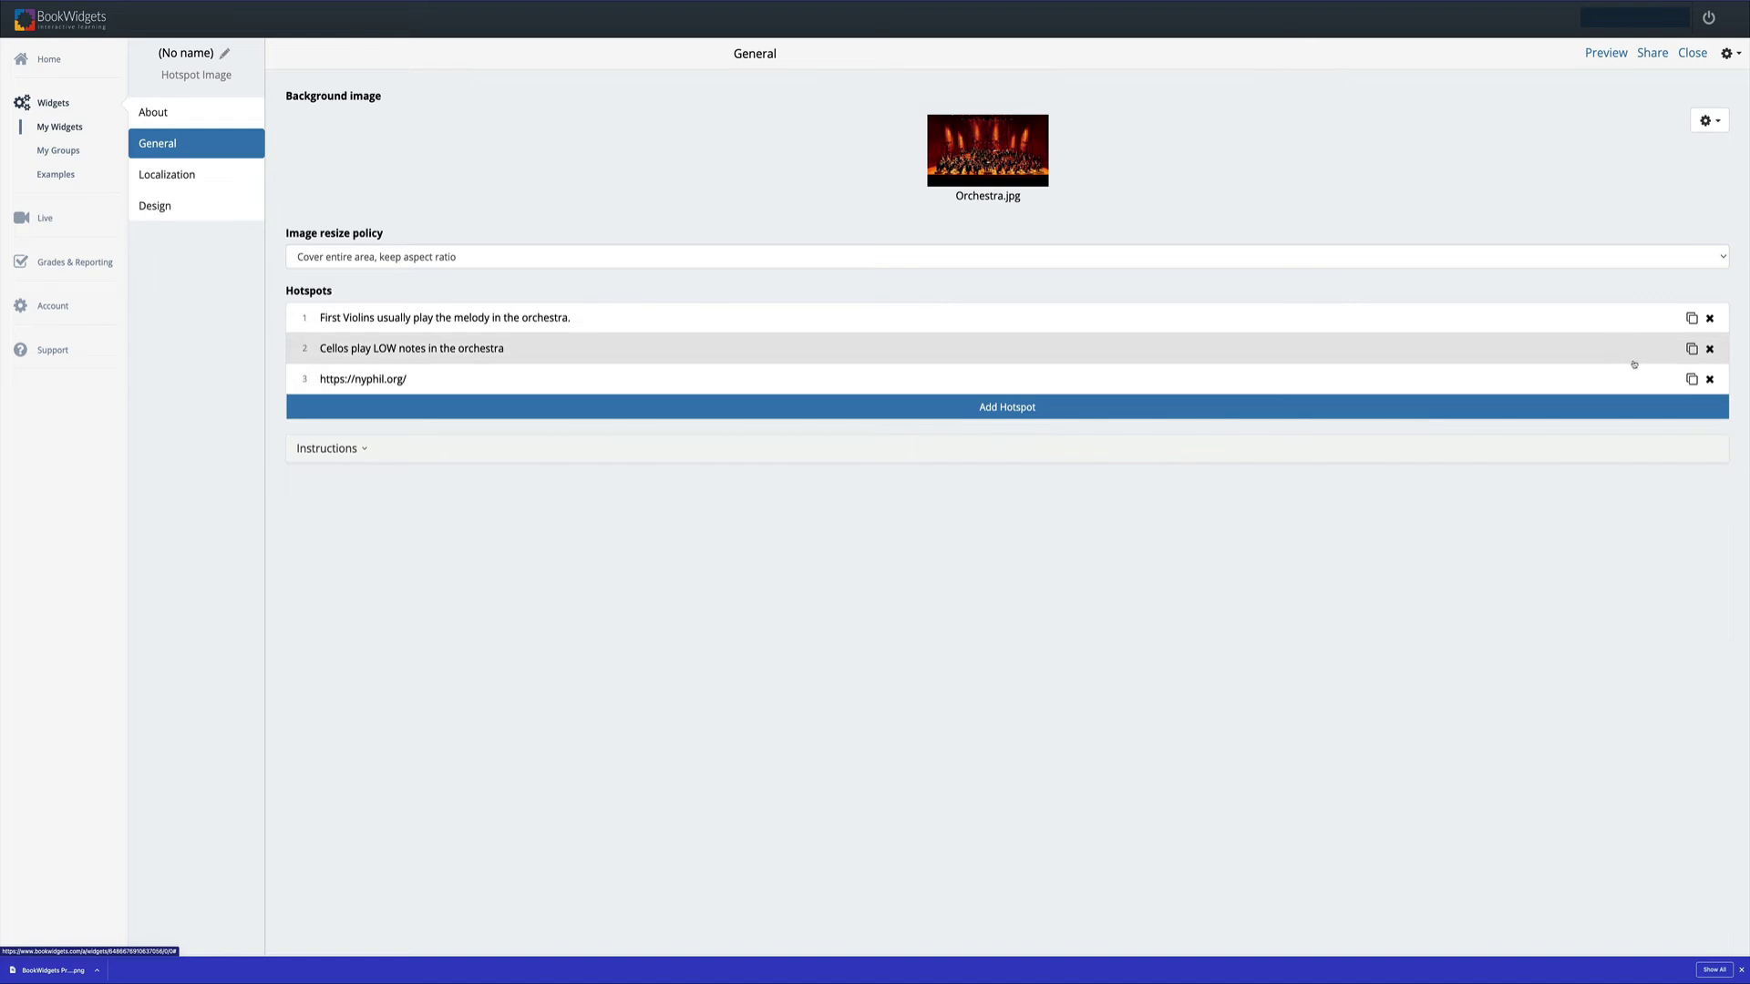
click(1691, 350)
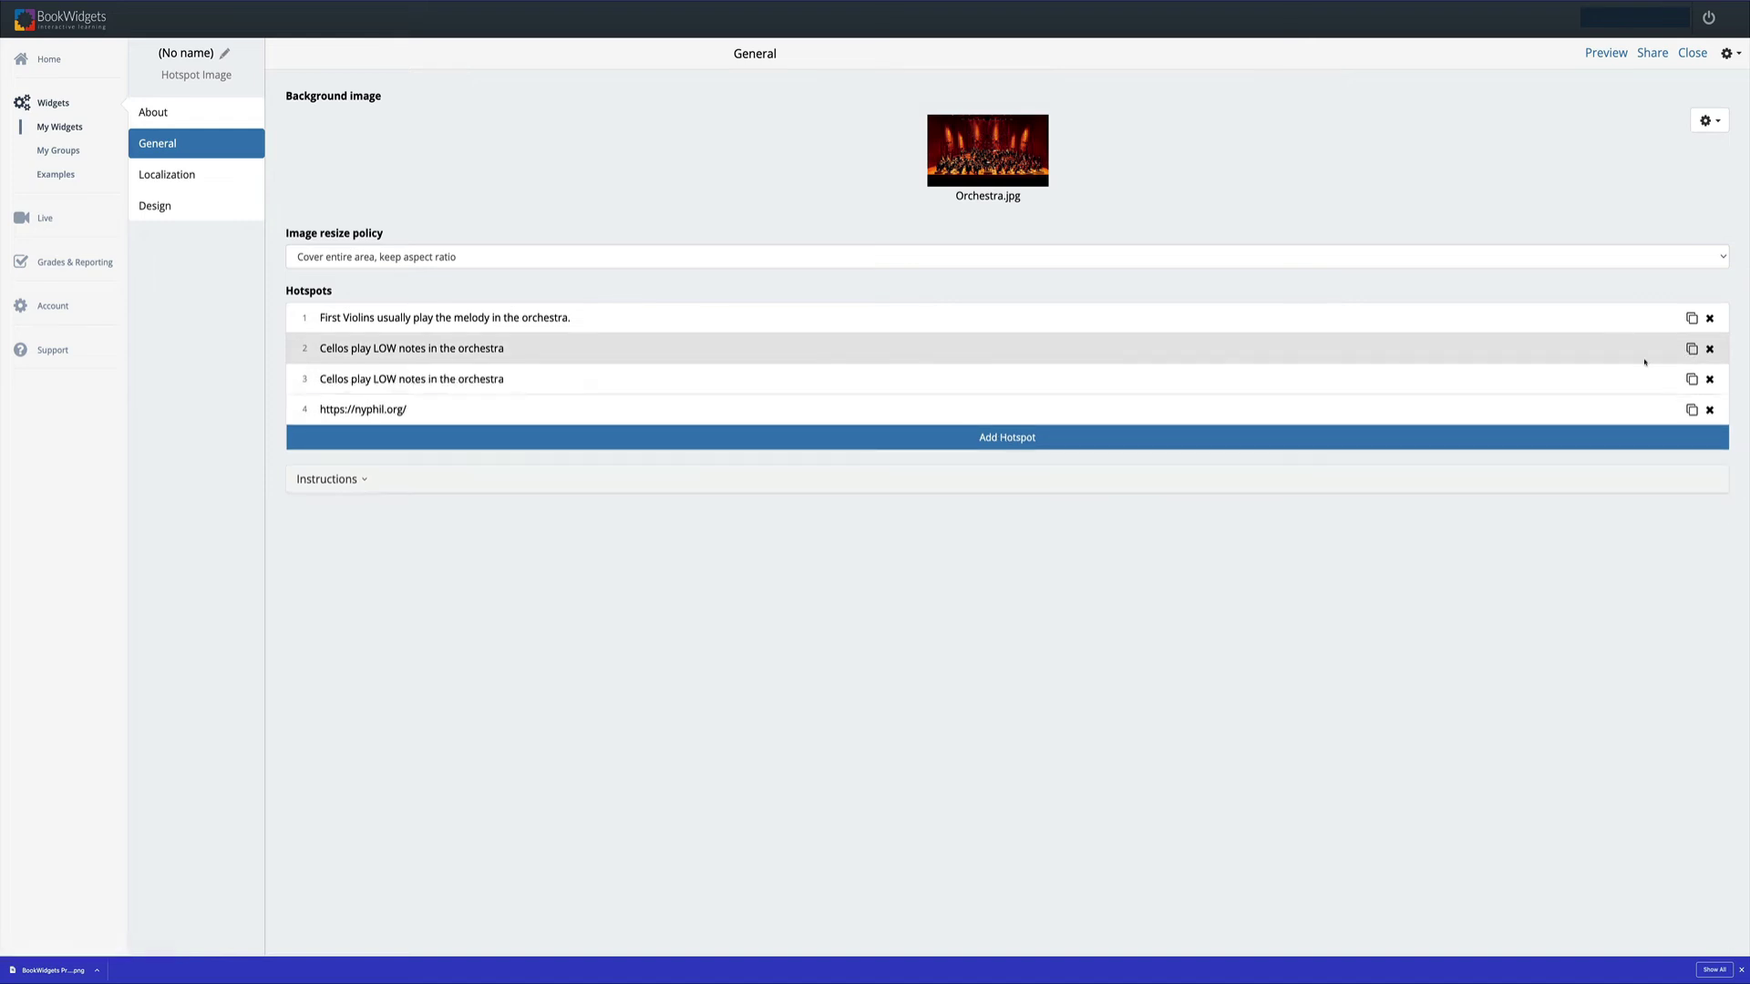
click(364, 379)
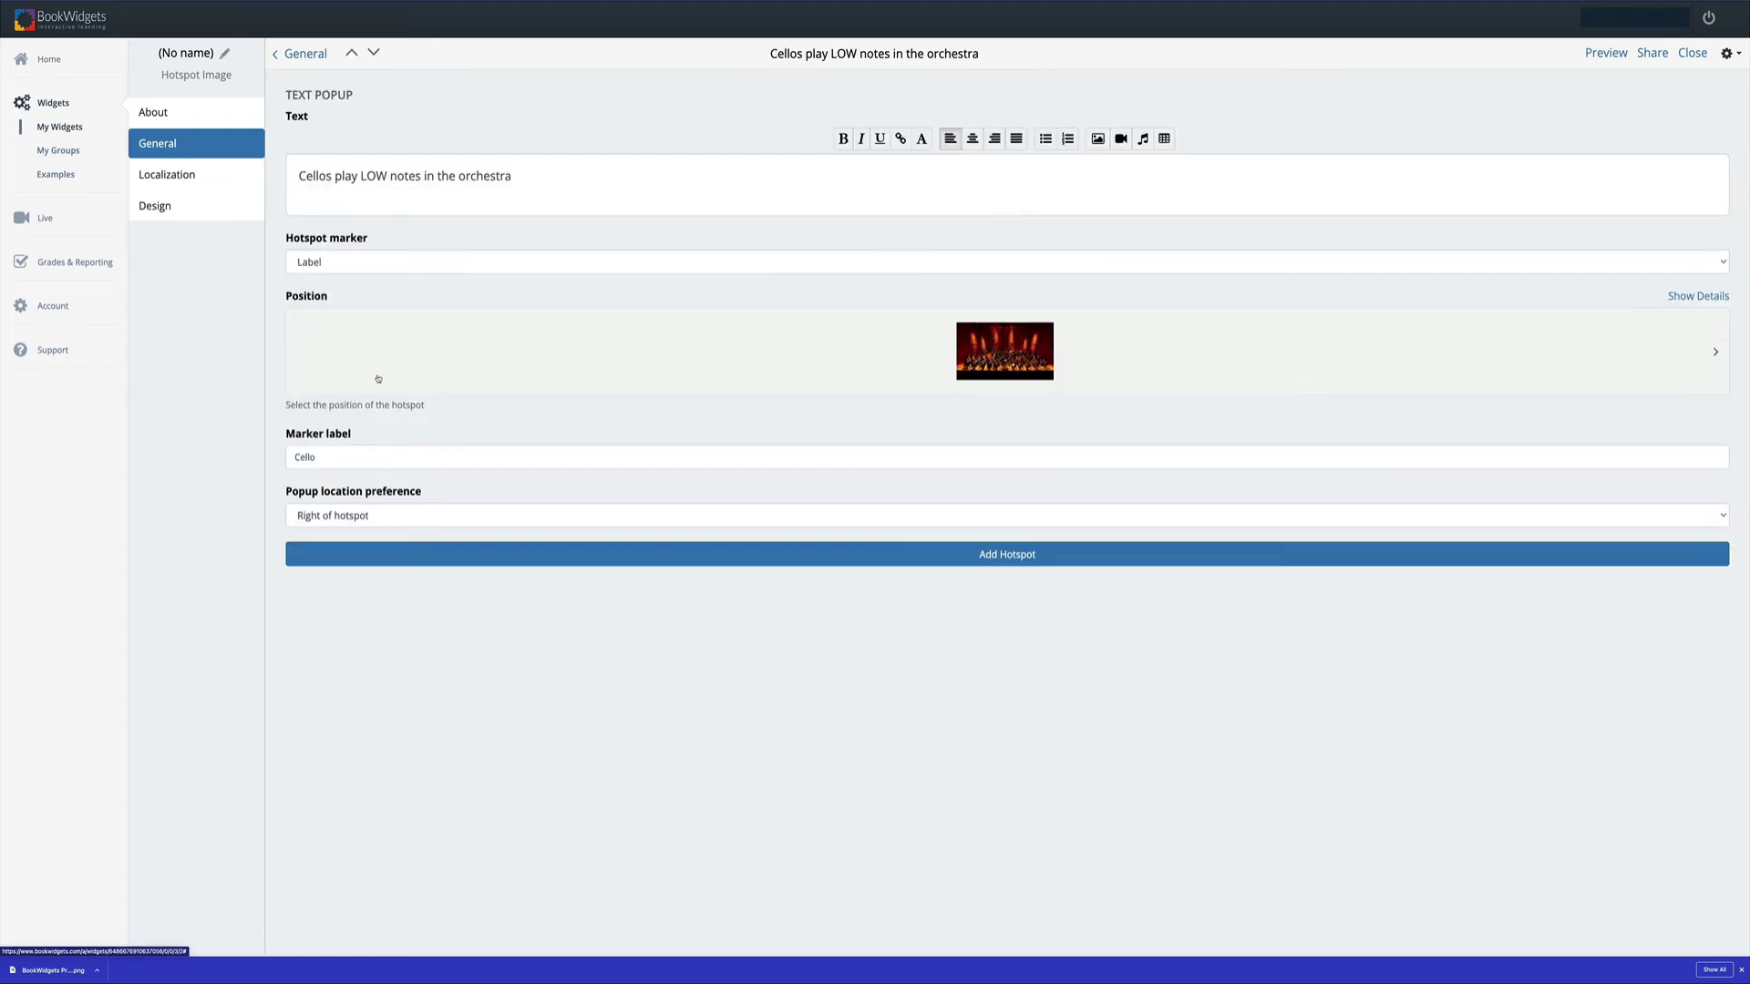
triple_click(312, 175)
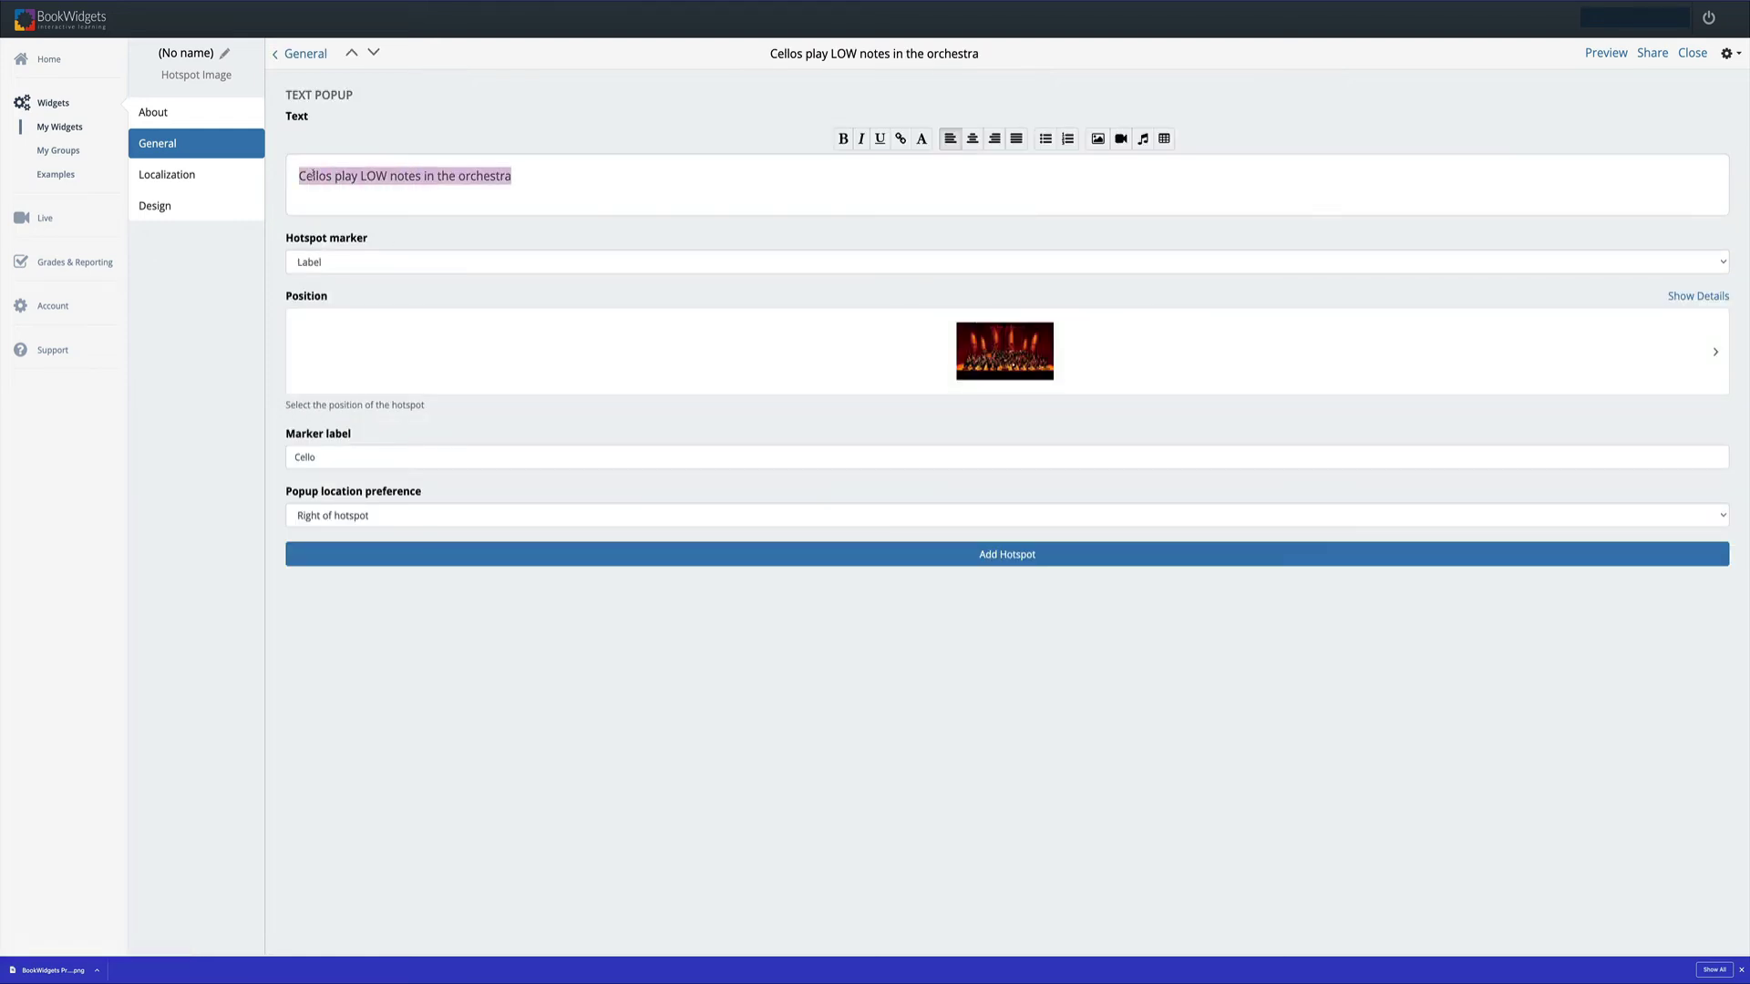
text(Double Bass)
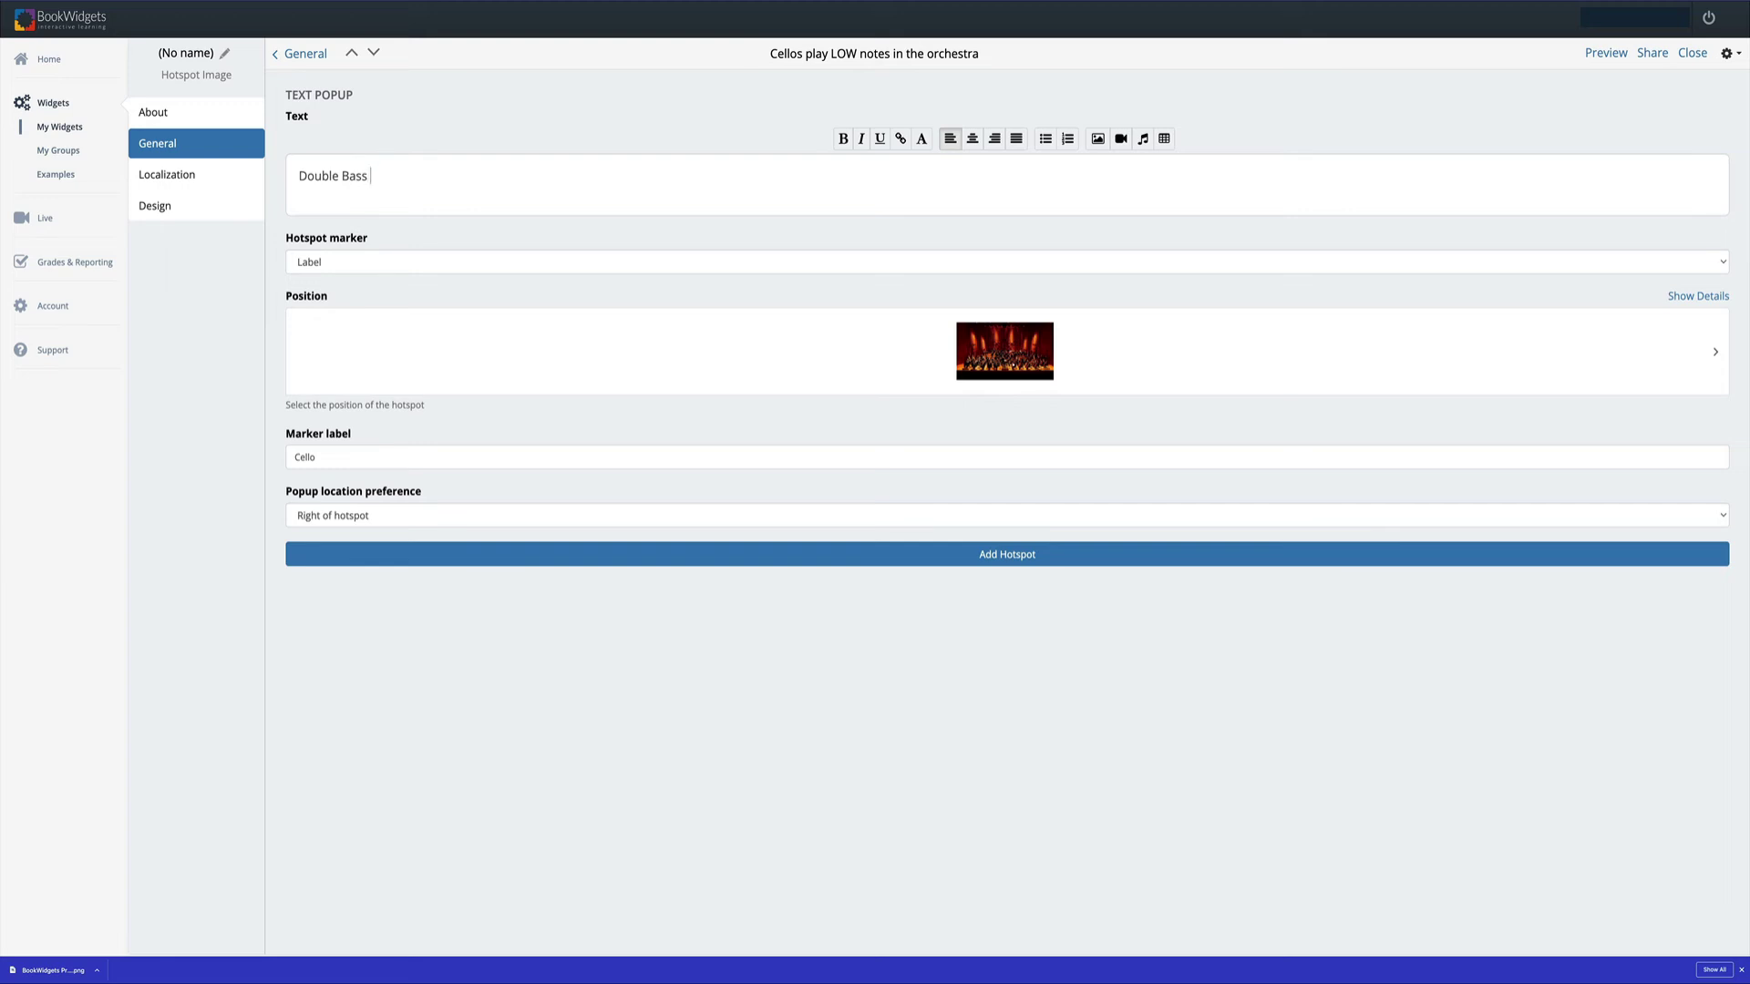
text( is EVEN LOWER than the cellos)
click(336, 447)
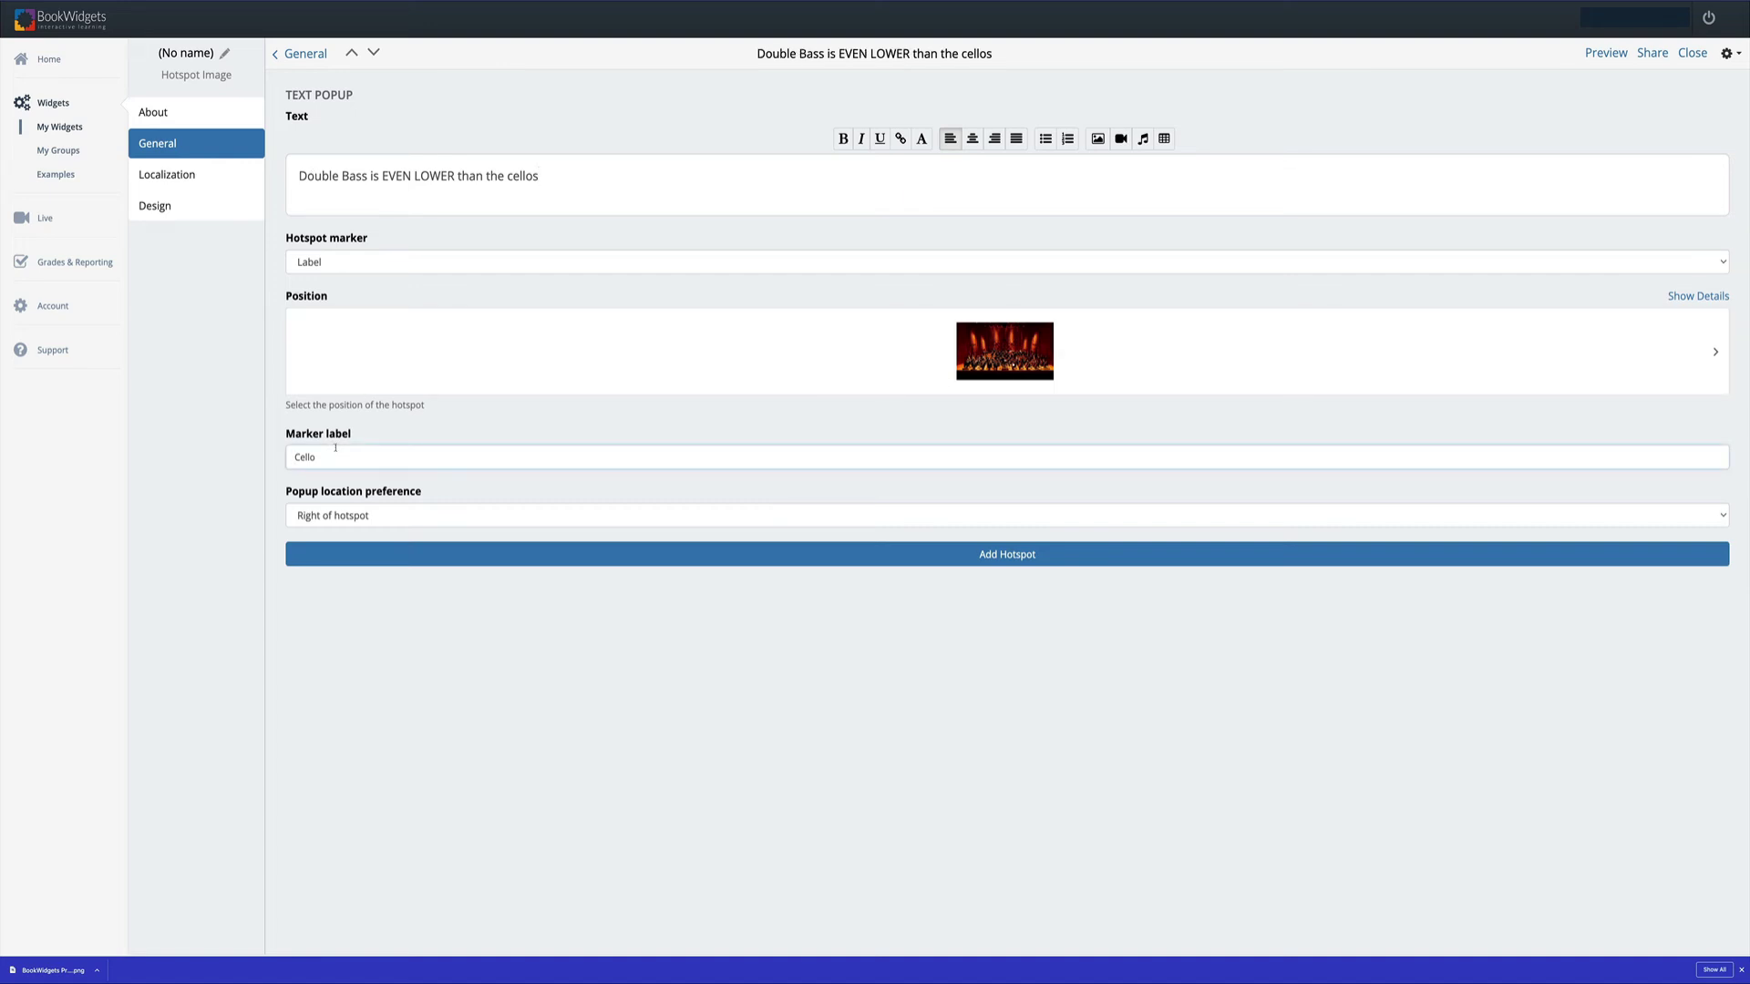
double_click(313, 457)
text(Double Bass)
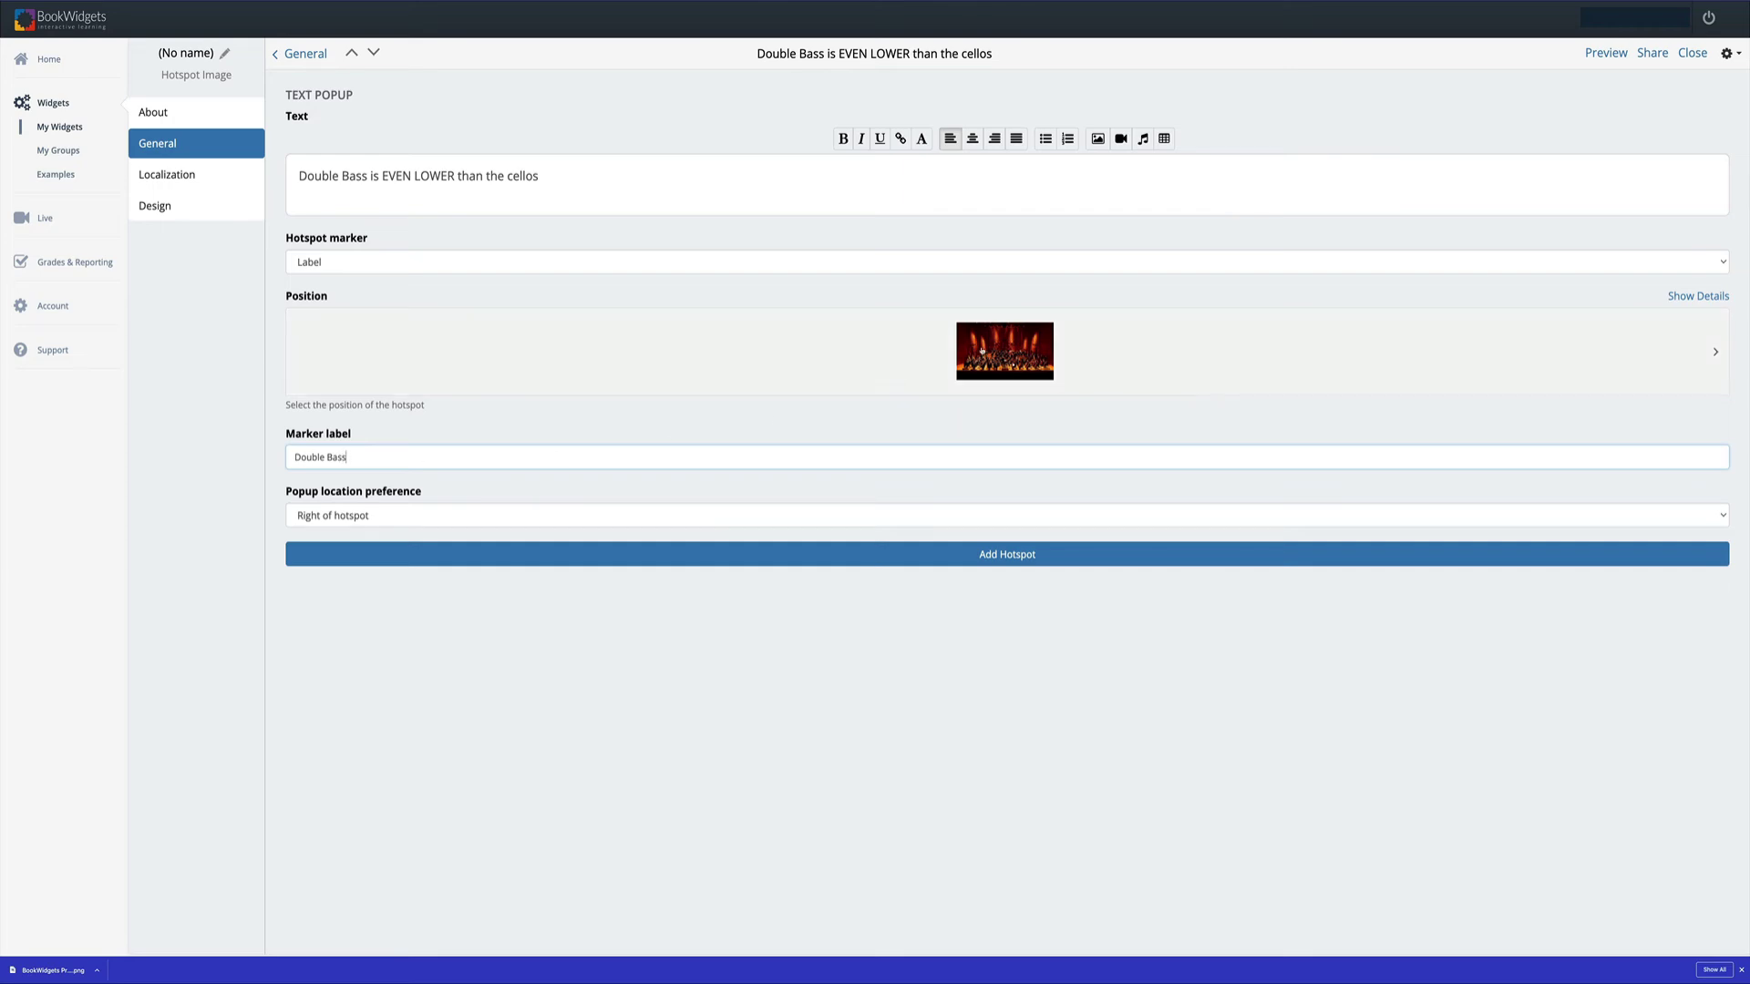
Move the Double Bass marker onto the double basses with its popup left of the hotspot.
click(714, 383)
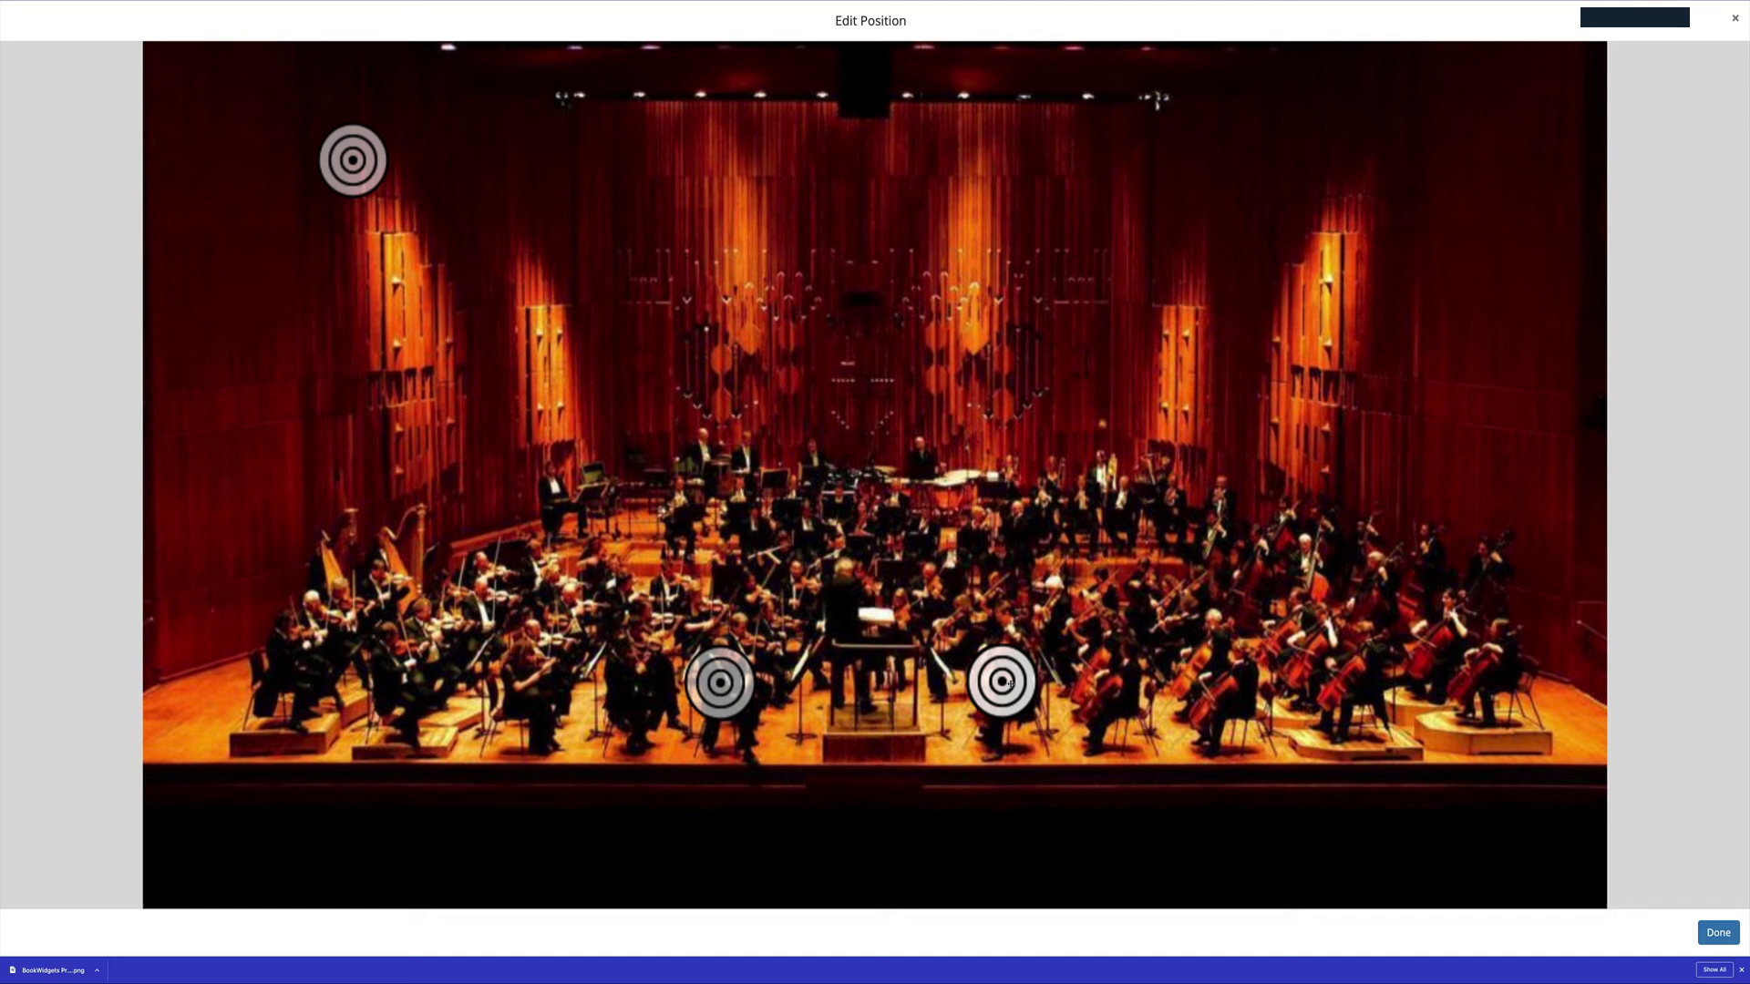
drag(1010, 684, 1265, 556)
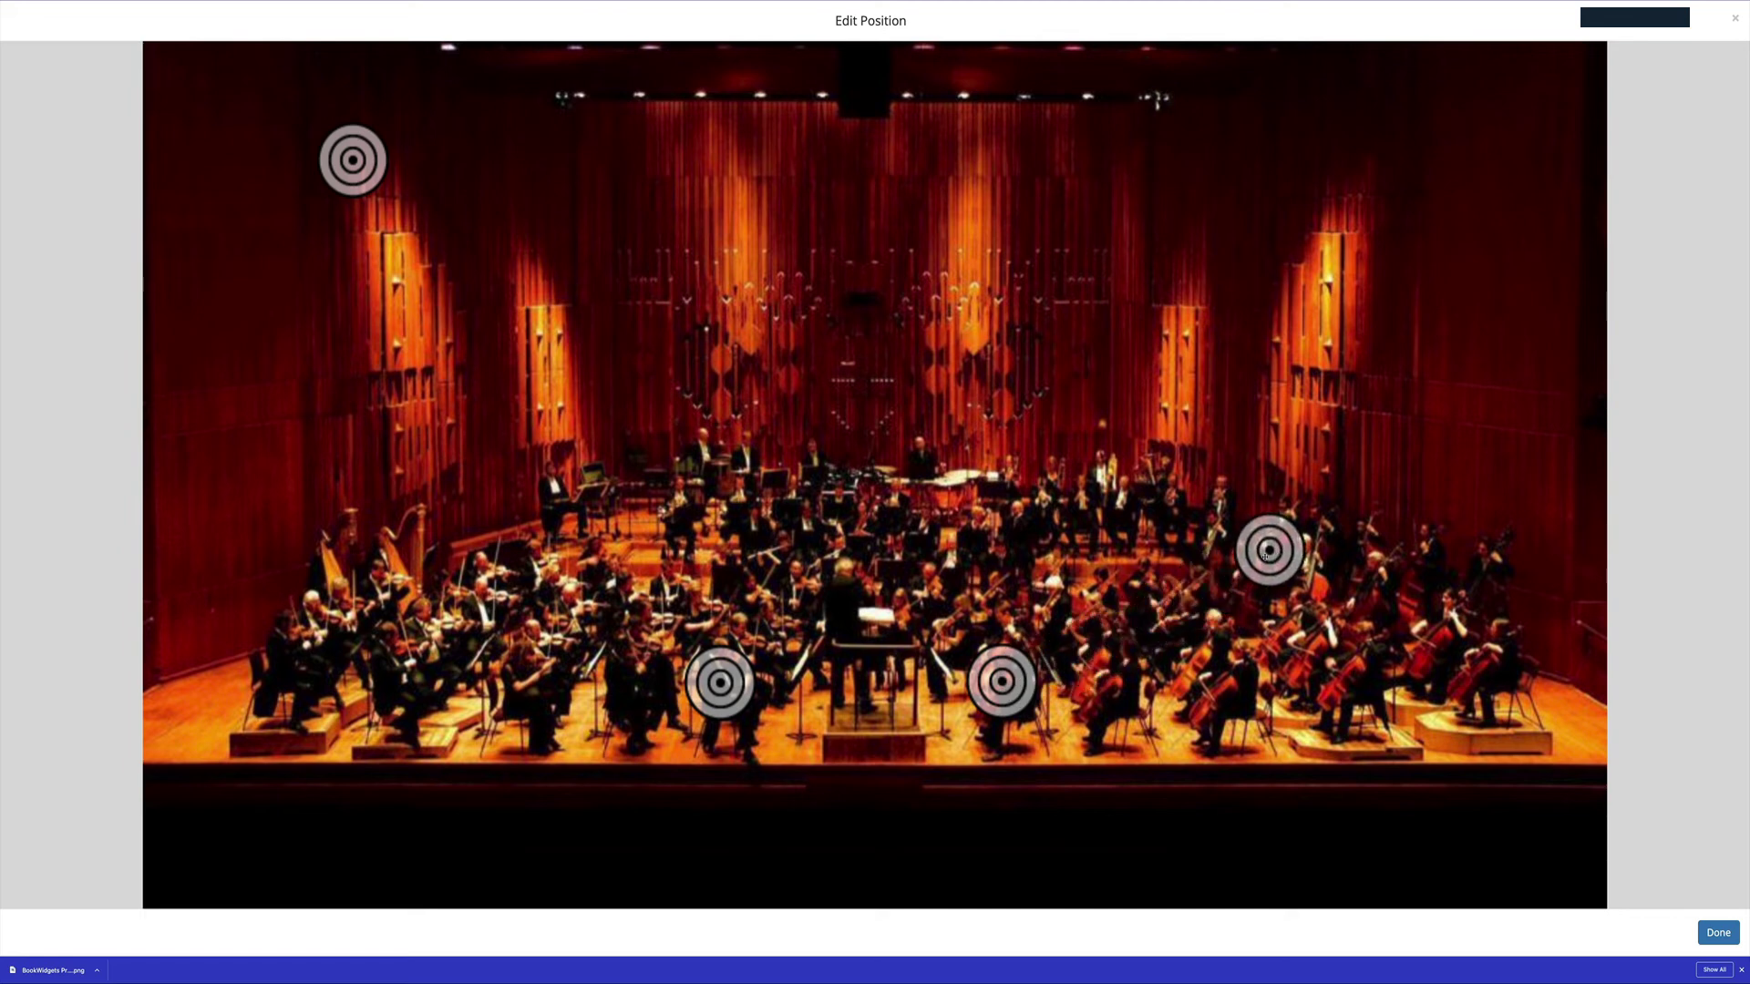
click(1714, 933)
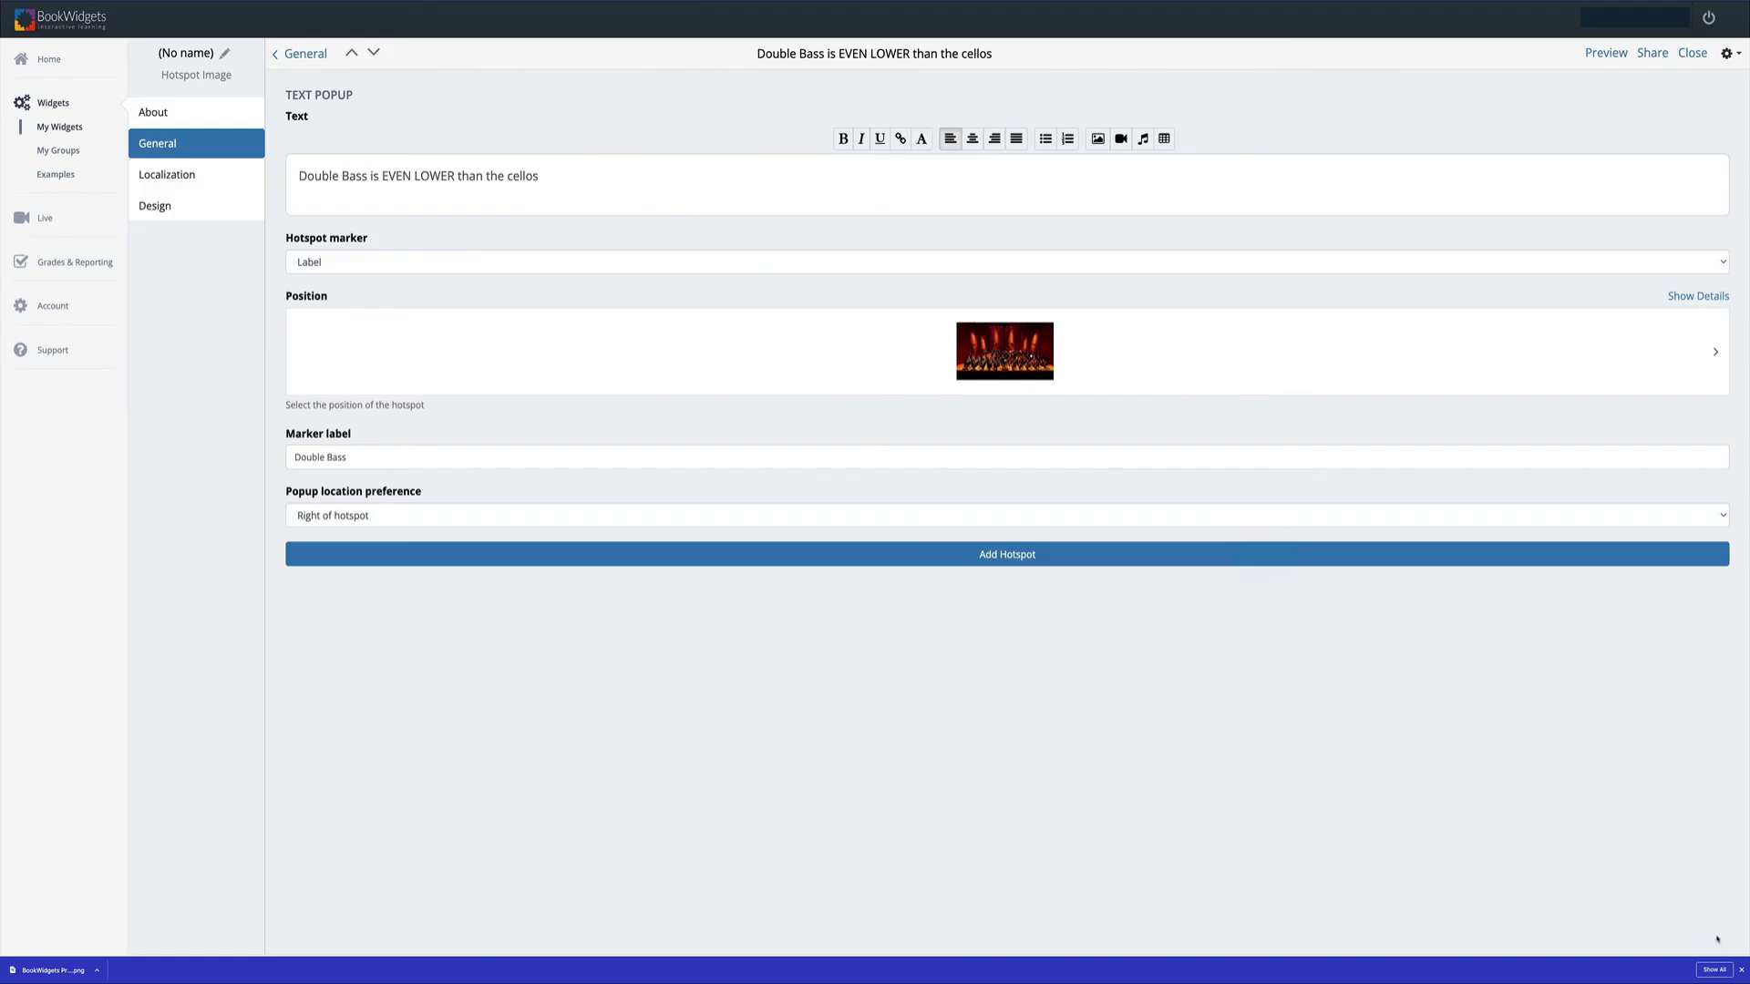
click(651, 521)
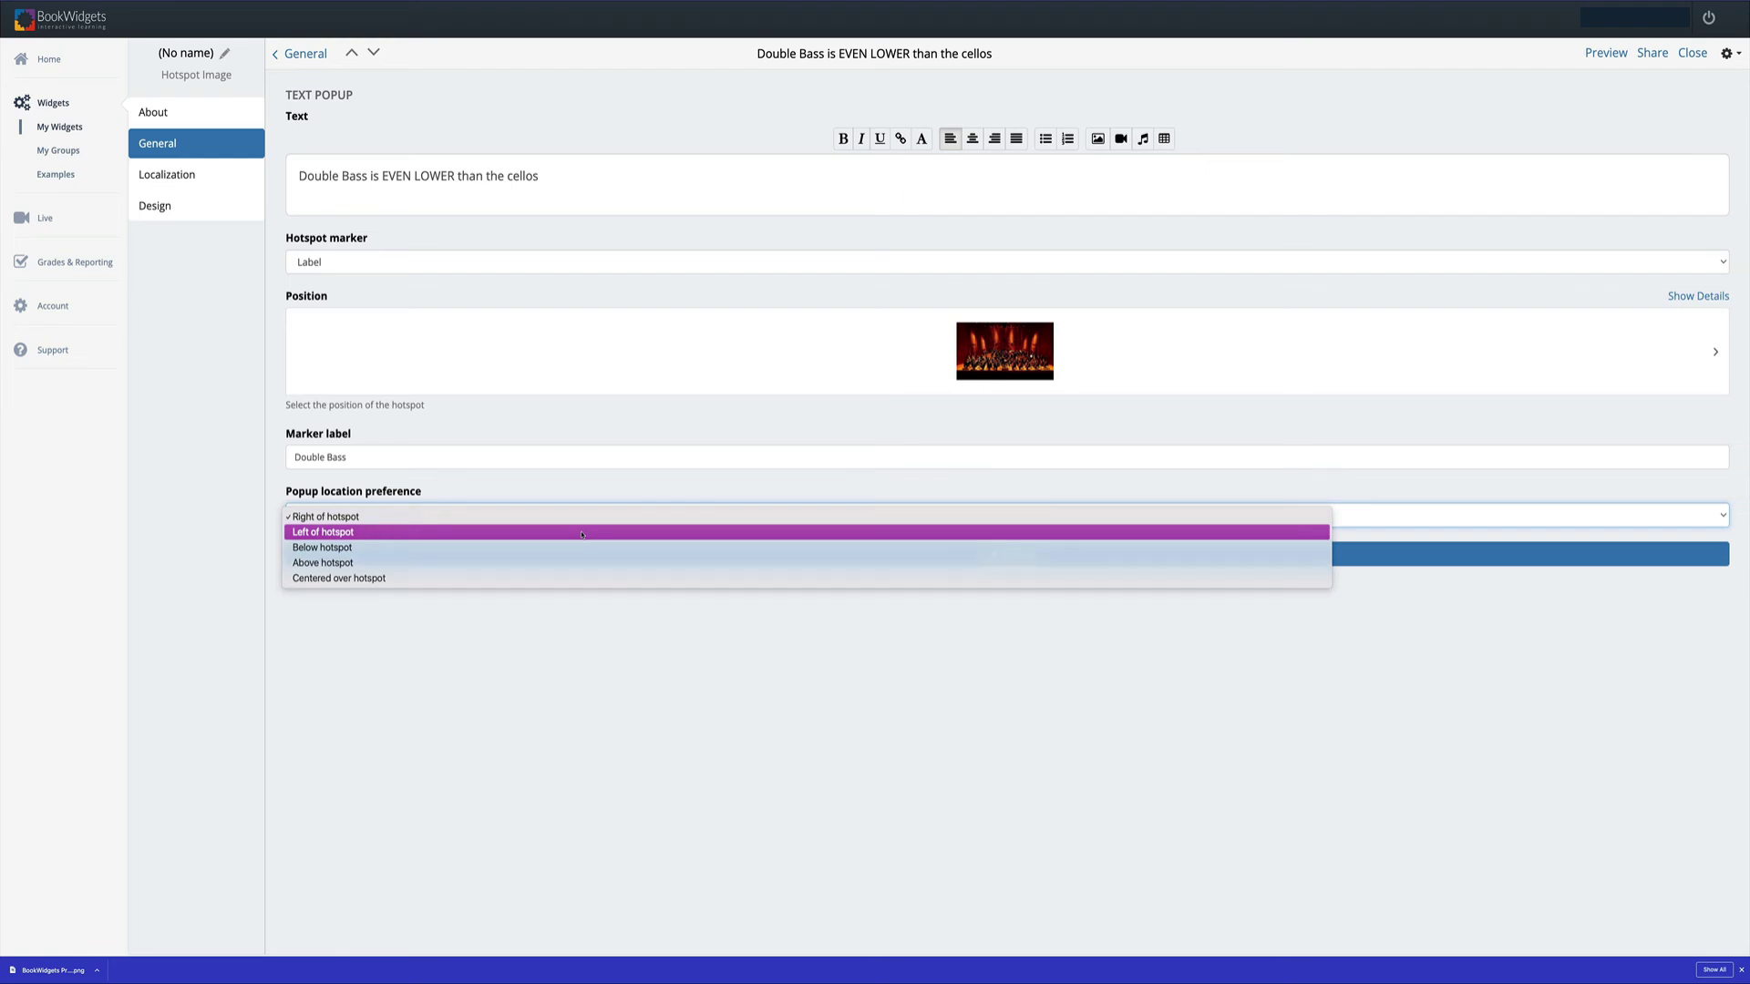
click(582, 532)
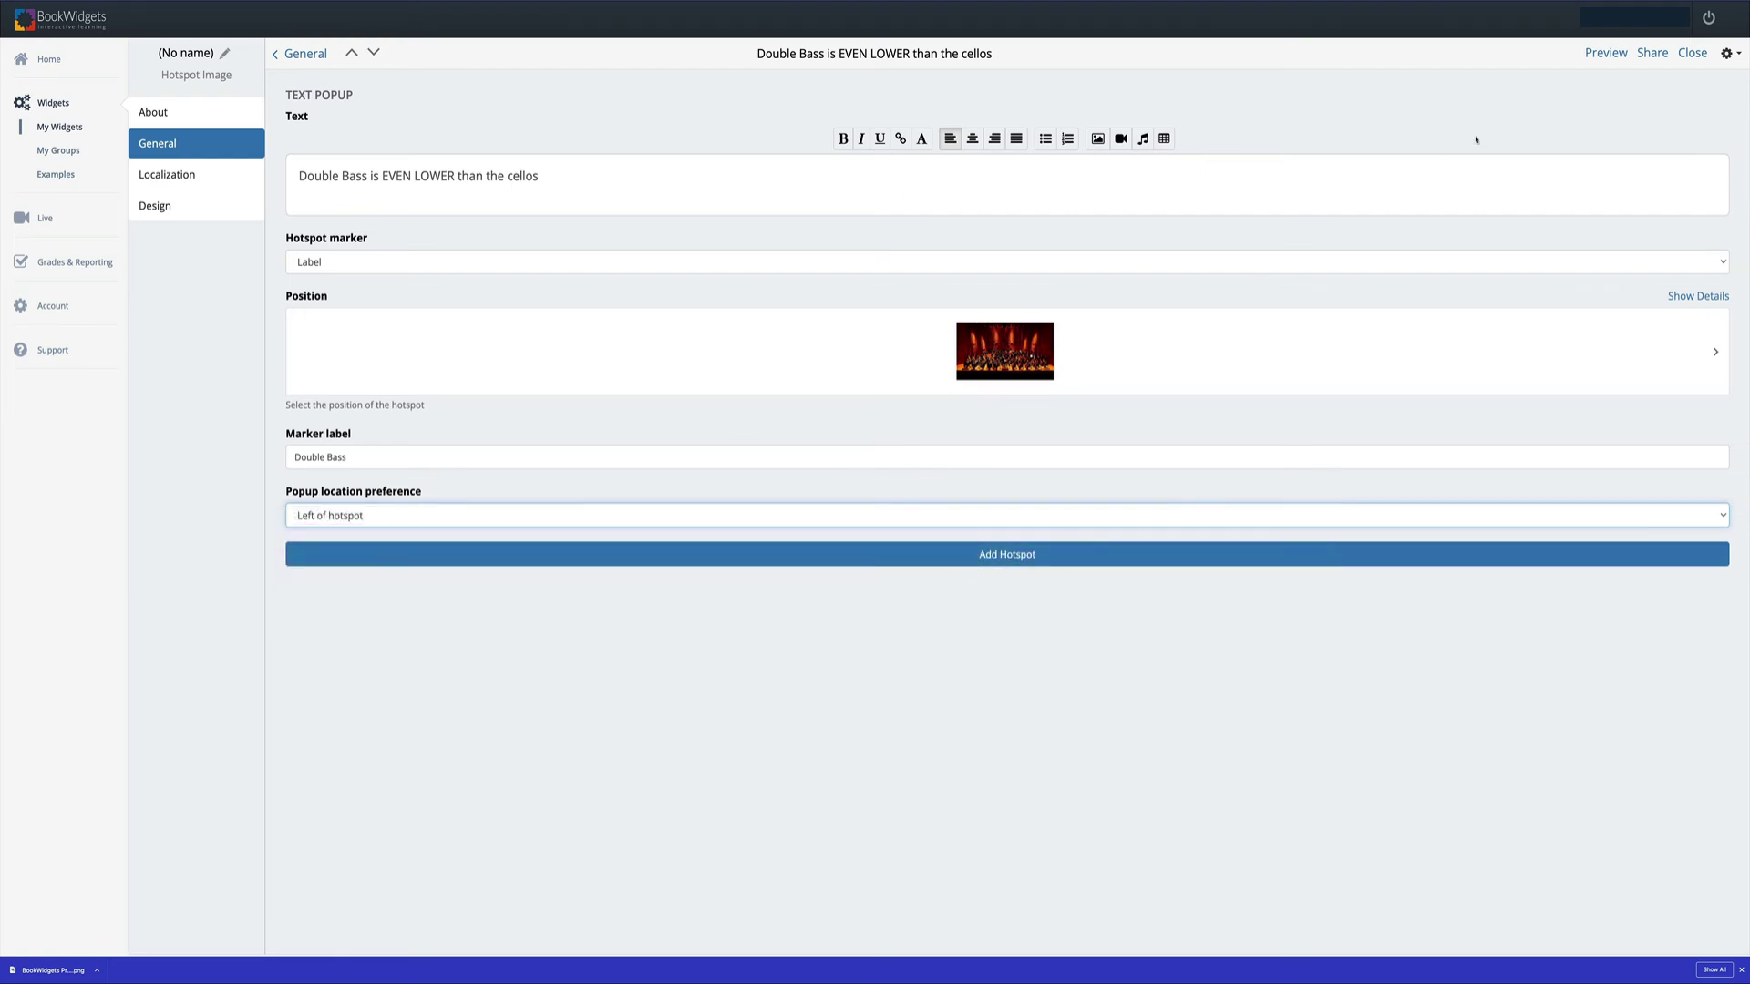
Preview and open the First Violins, Cello, New York Philharmonic and Double Bass popups, then close the preview.
click(1607, 53)
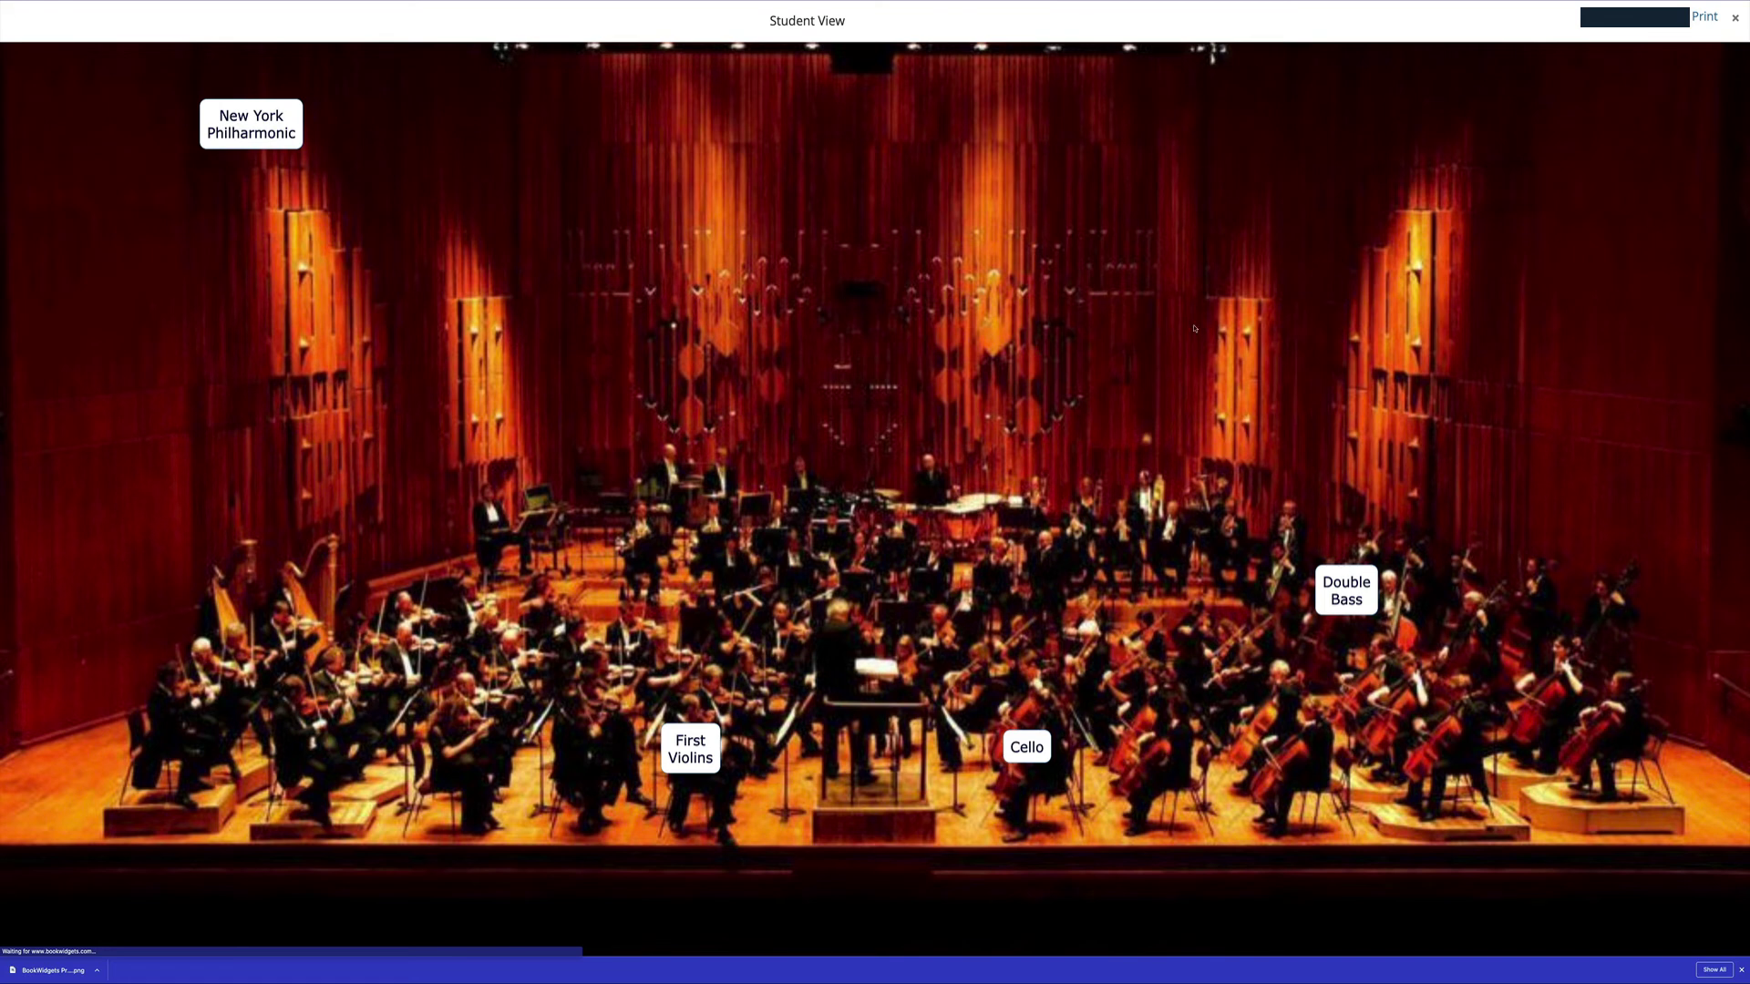
click(679, 755)
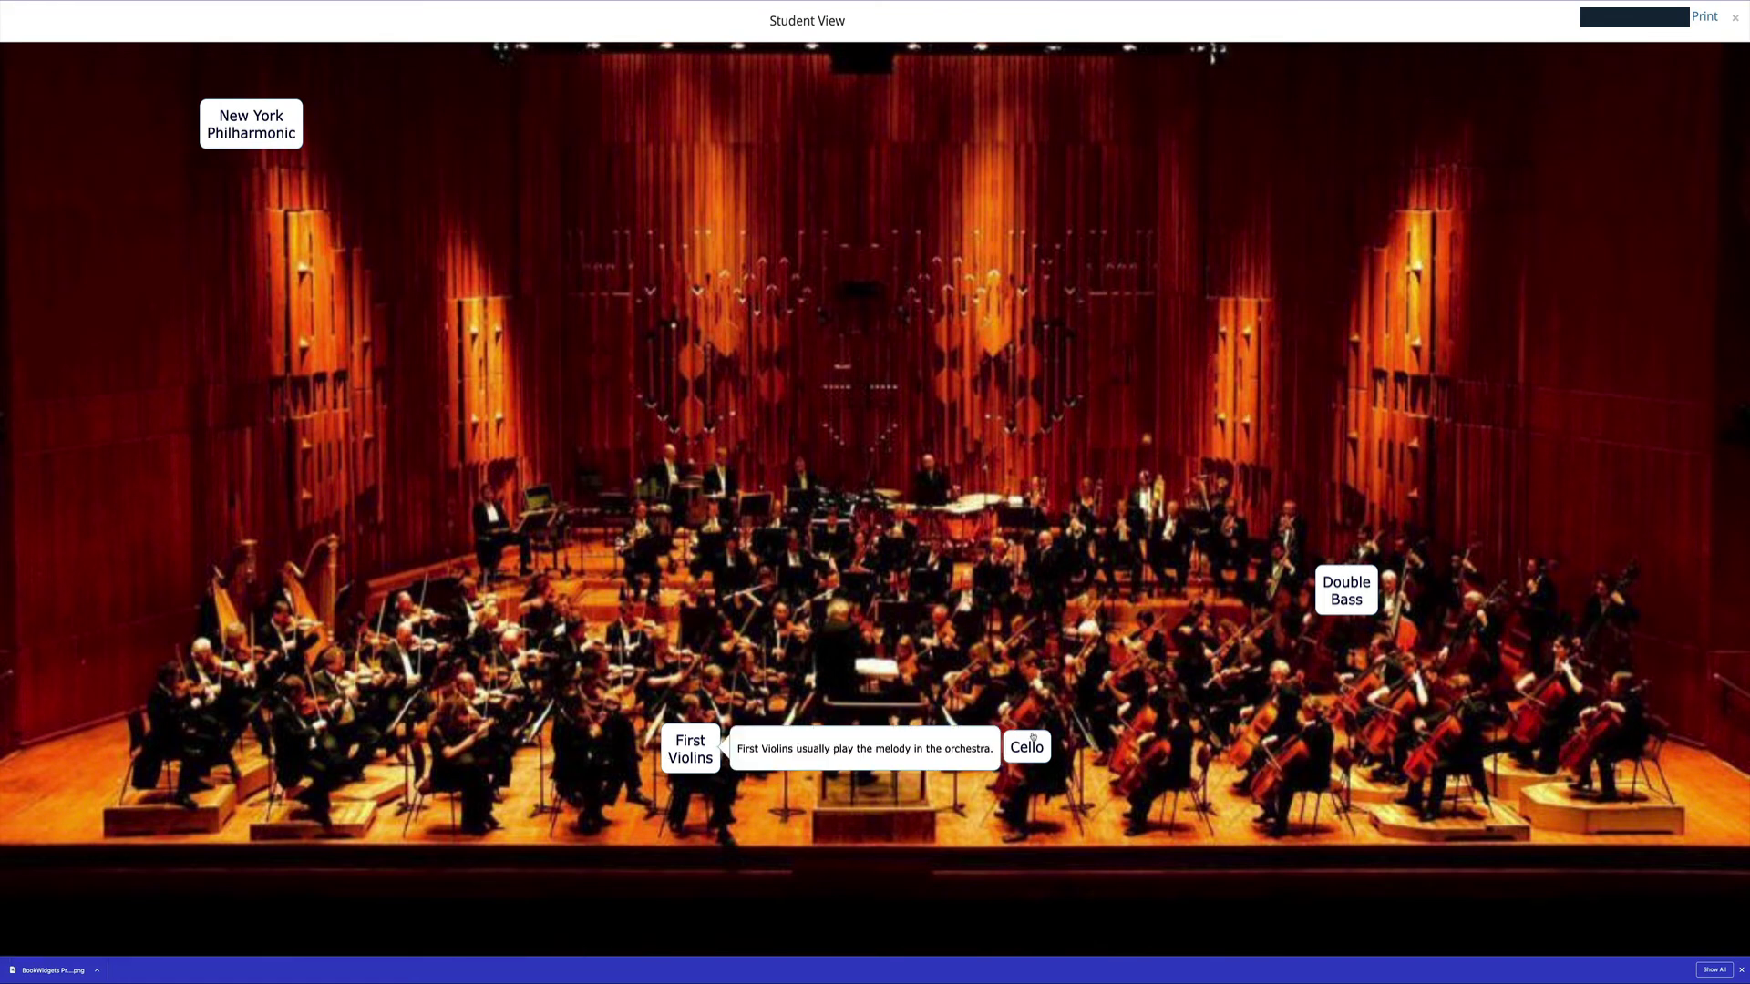
click(1031, 742)
click(243, 127)
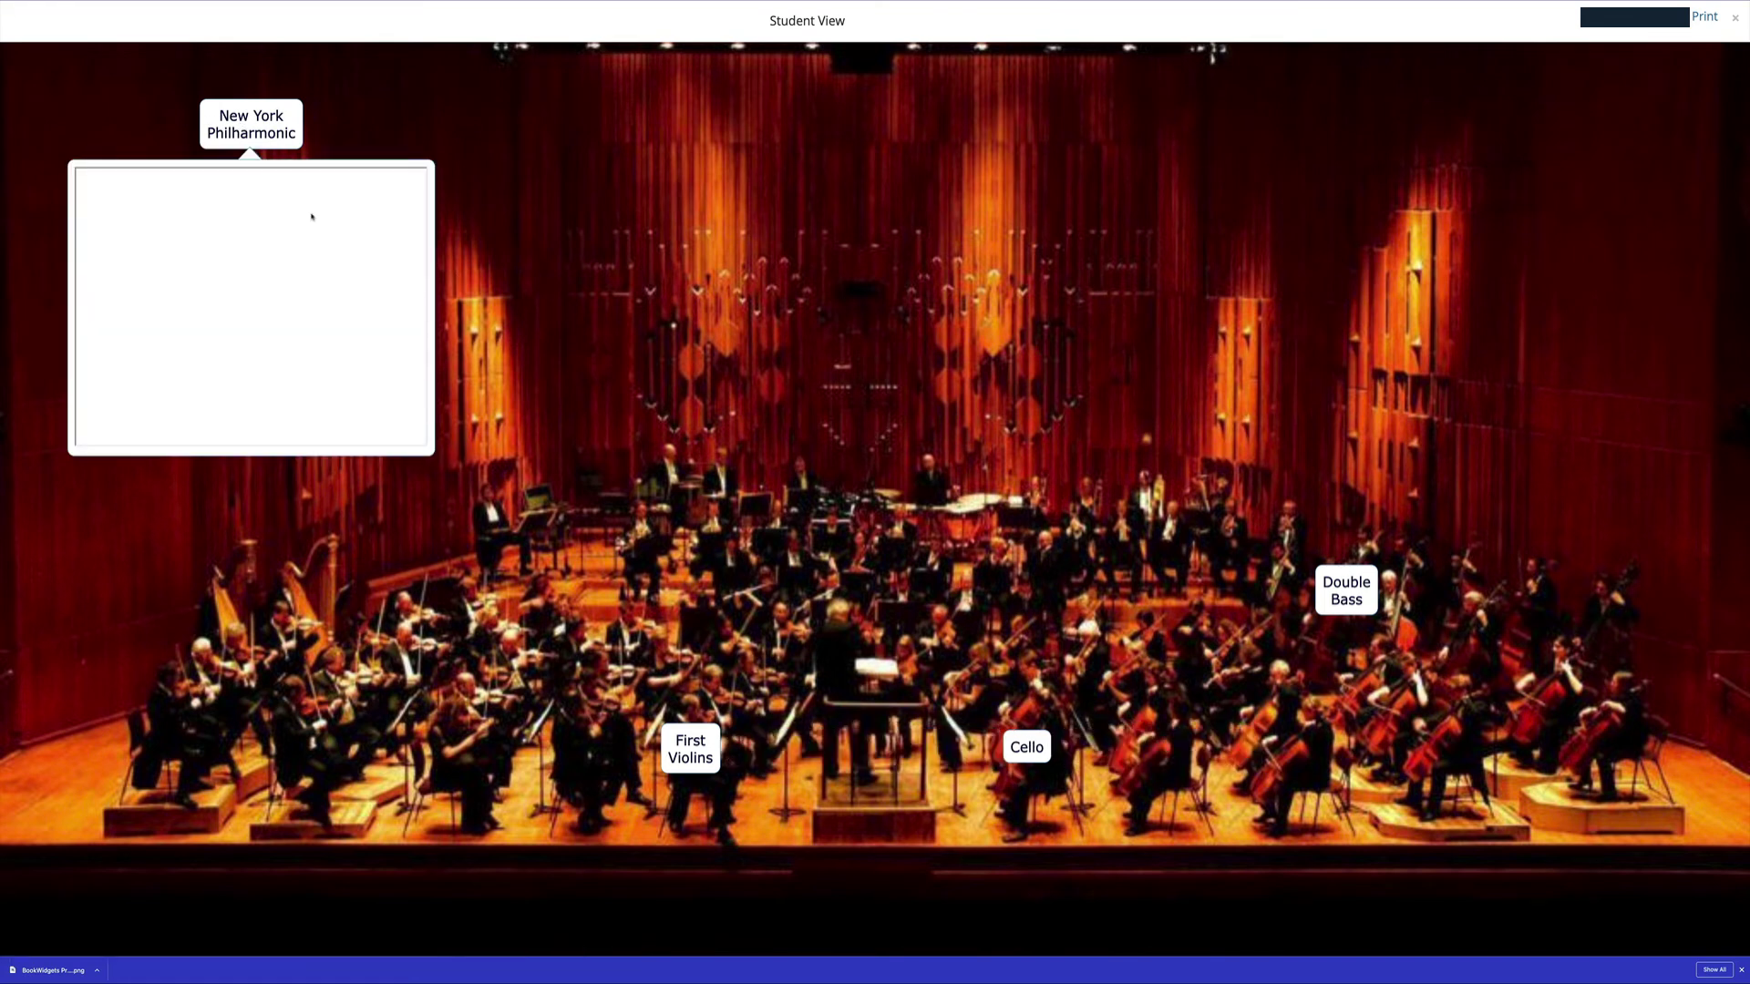
click(1338, 583)
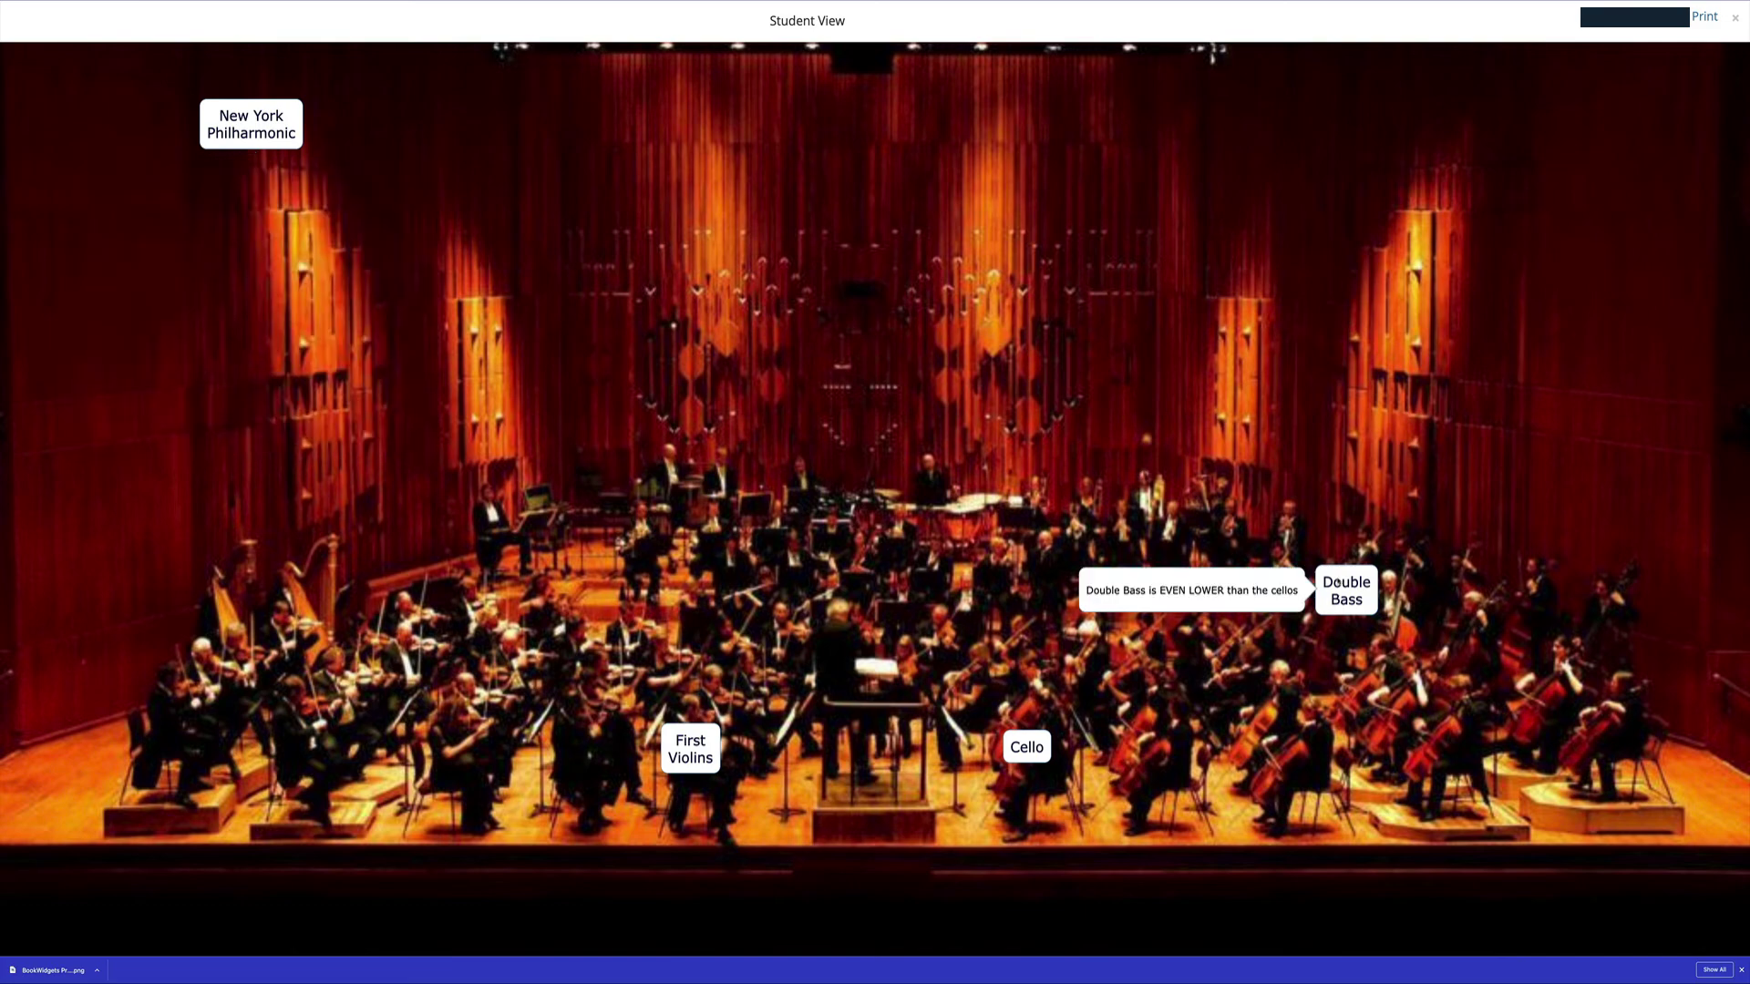
click(1734, 17)
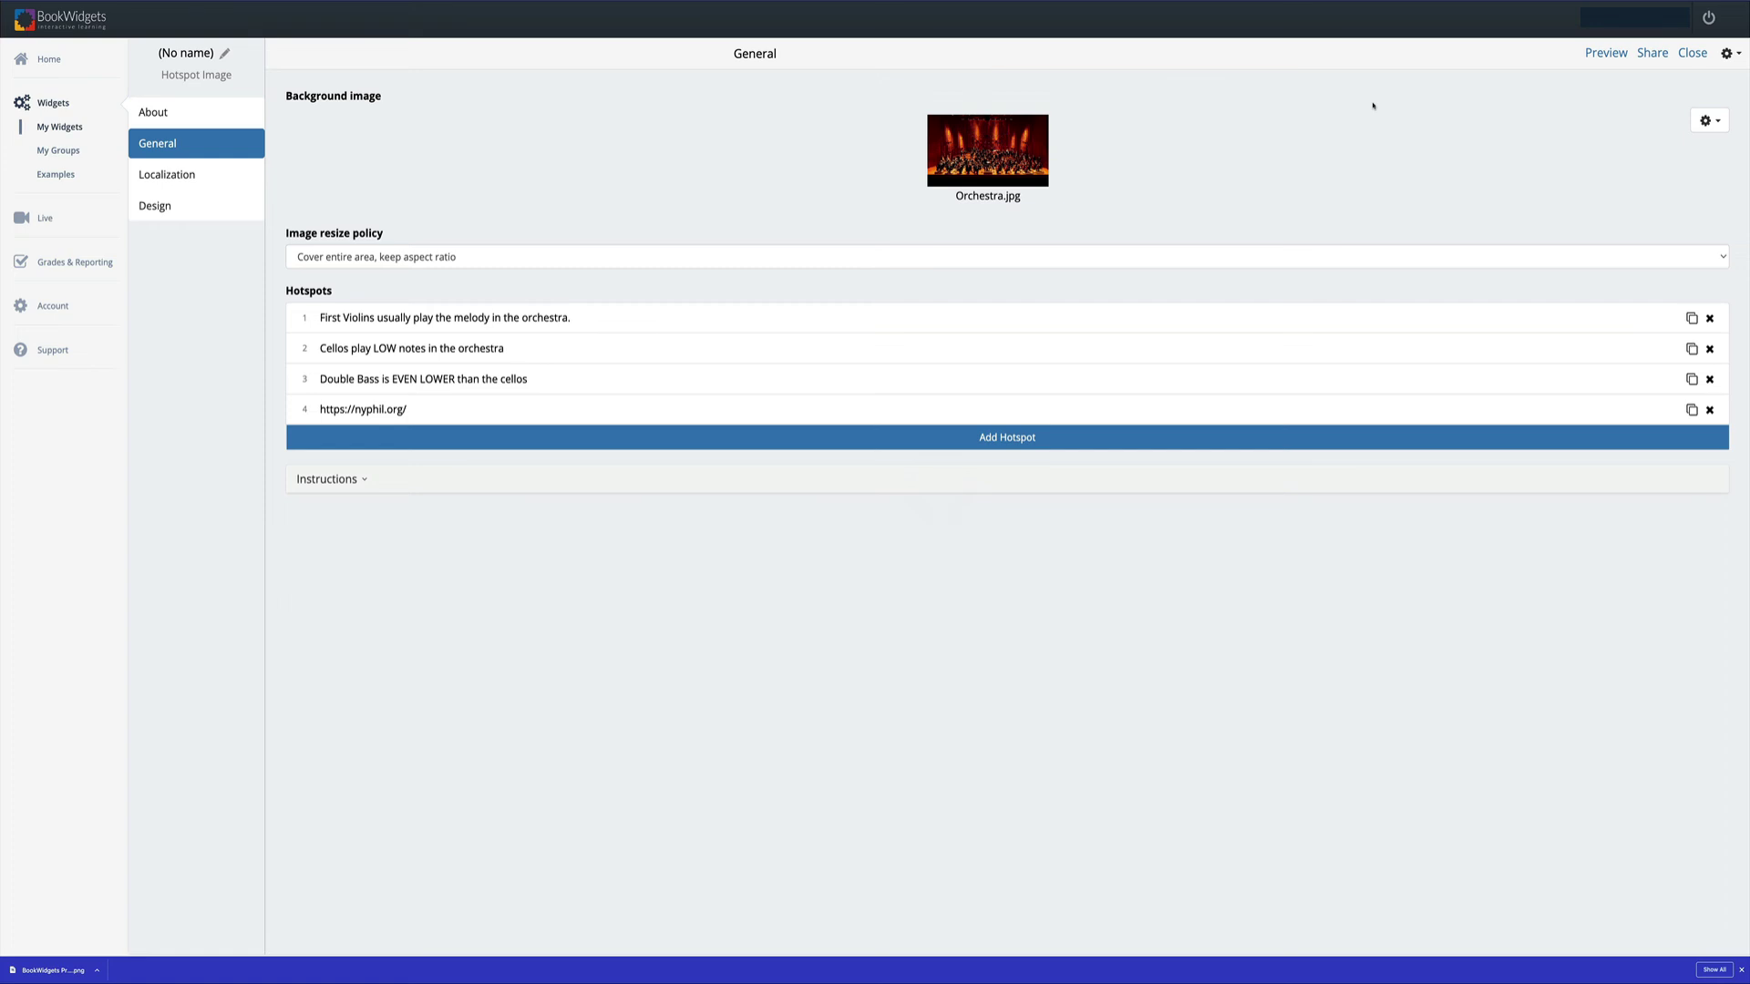
Share the widget via Send to Google Classroom, check the course list, and show the send options.
click(1654, 55)
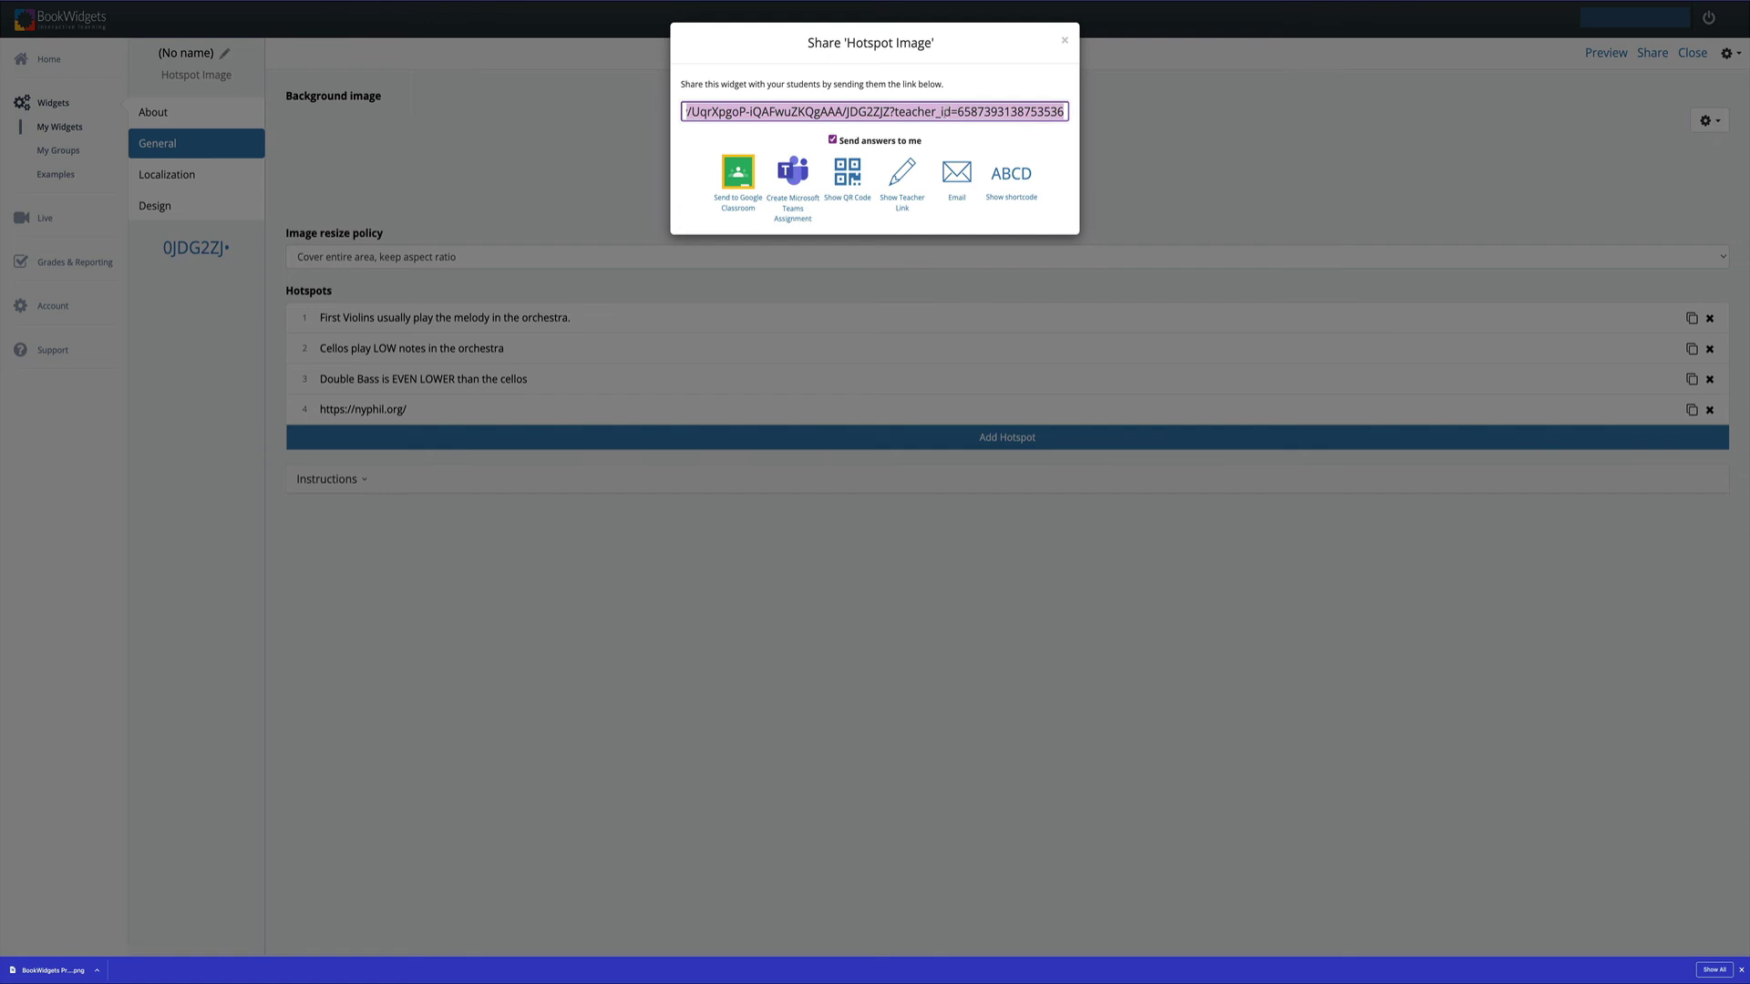
click(752, 158)
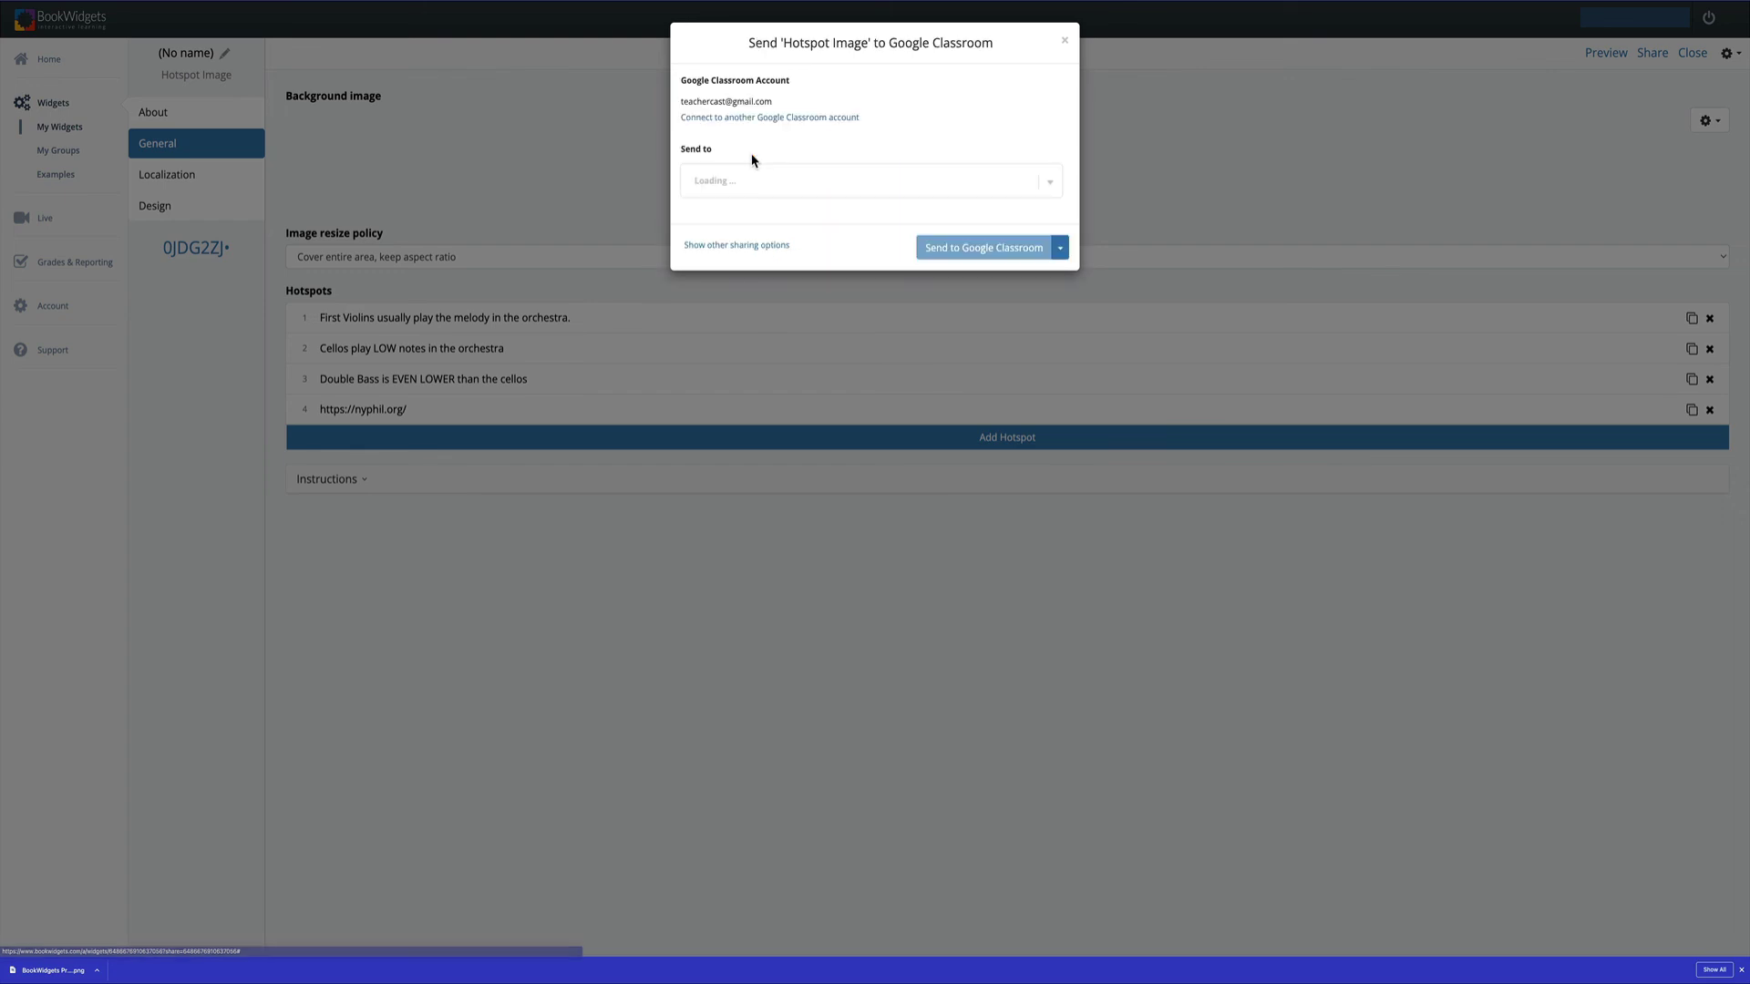
click(884, 185)
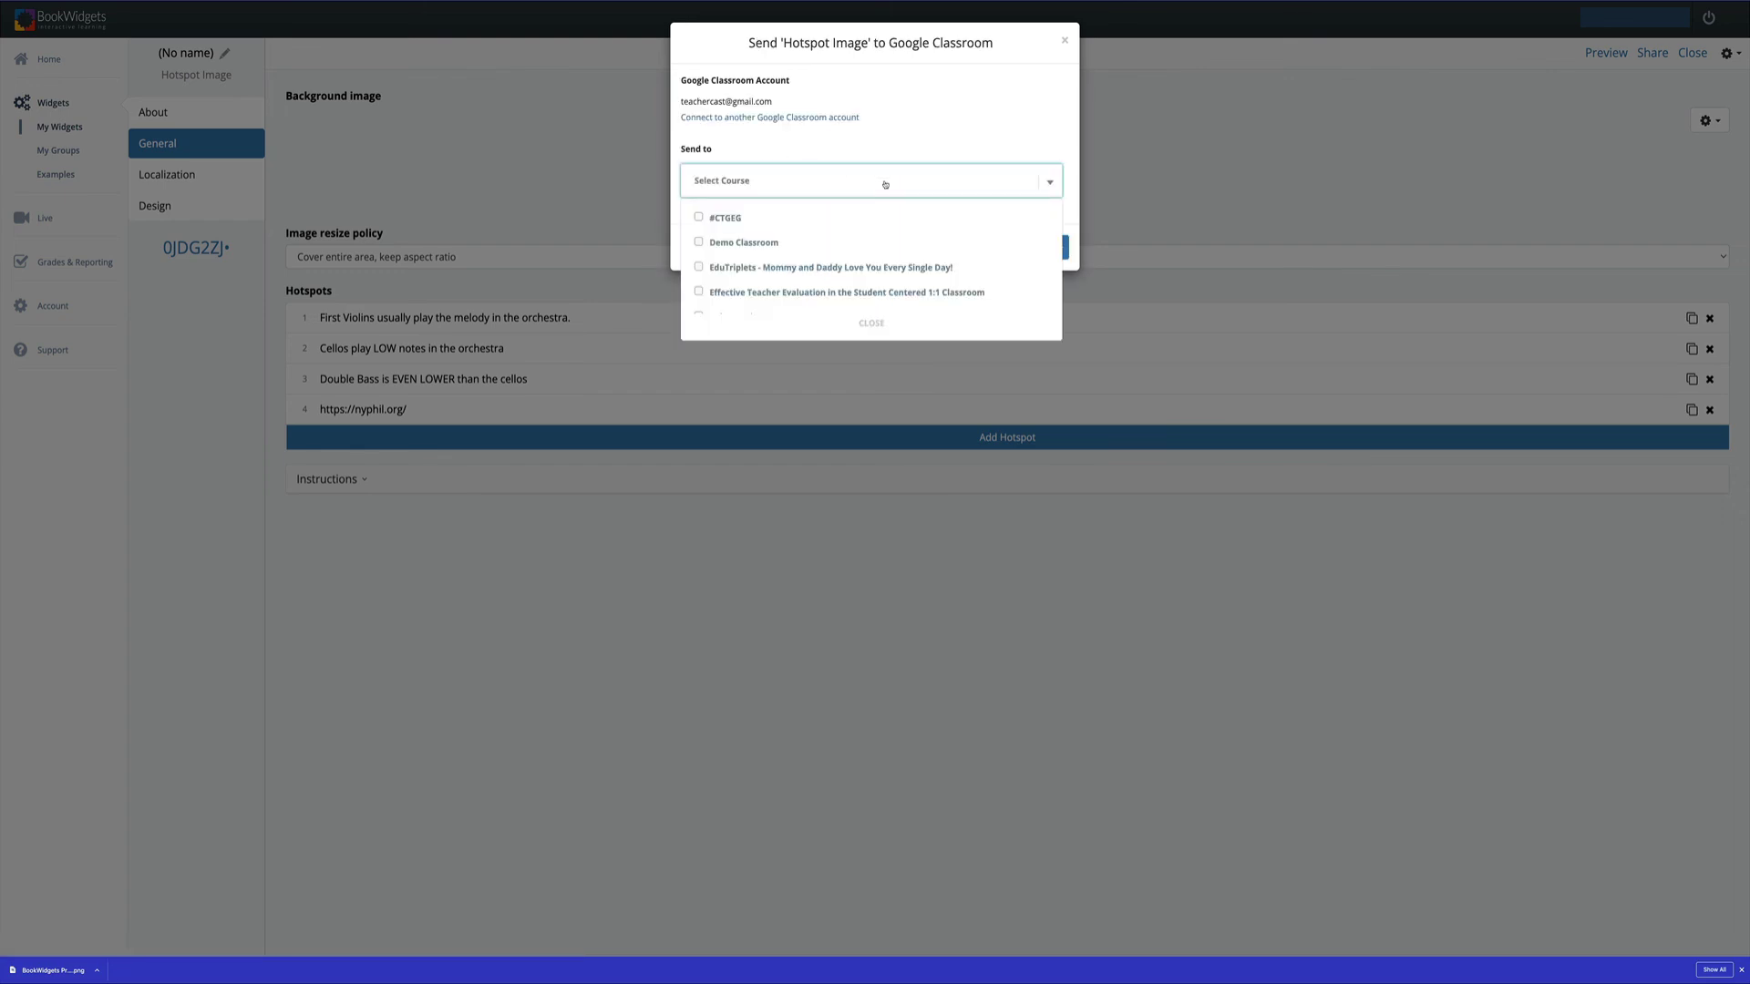
click(890, 133)
click(1060, 248)
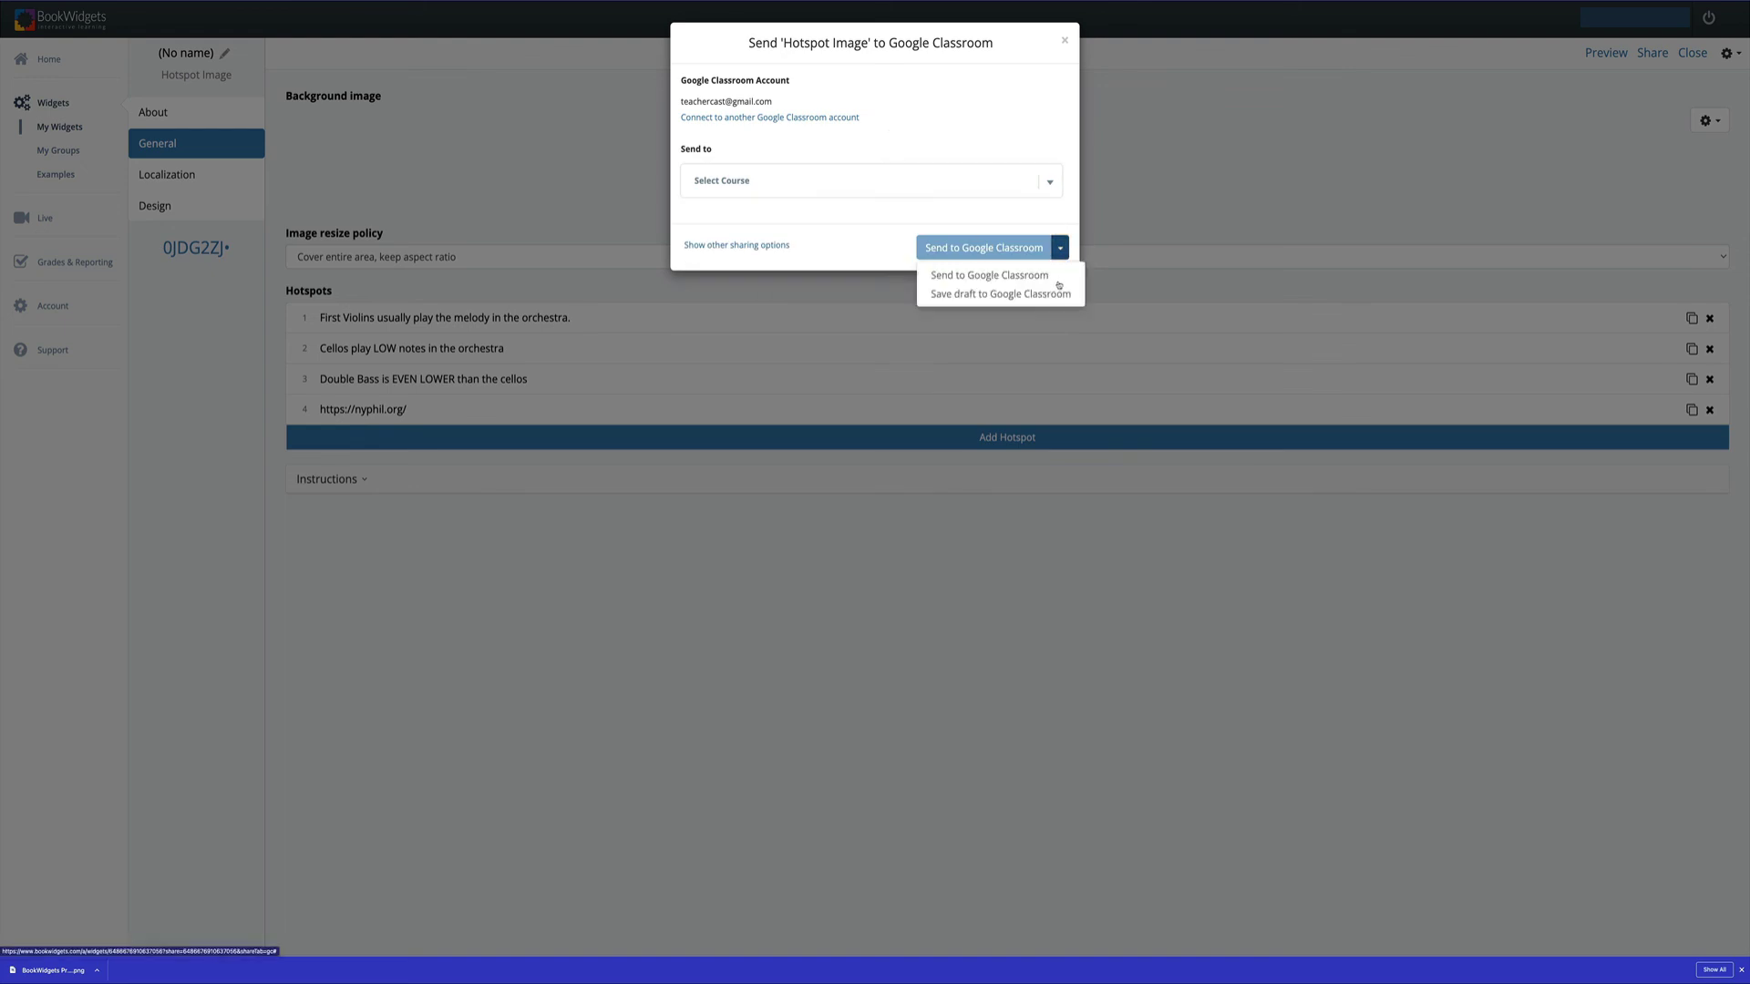